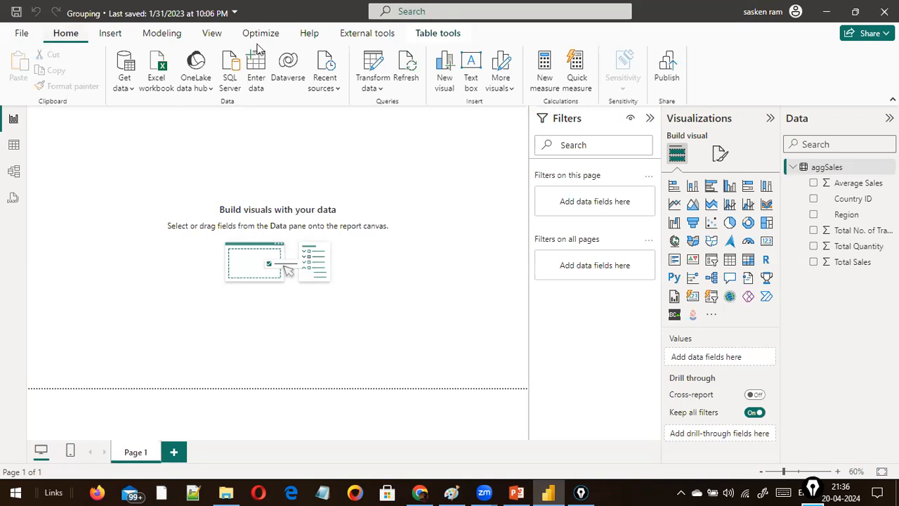
Review the data sources used in the current file, then close the data source settings.
{"action": "left_click", "coordinate": [379, 93]}
{"action": "left_click", "coordinate": [390, 131]}
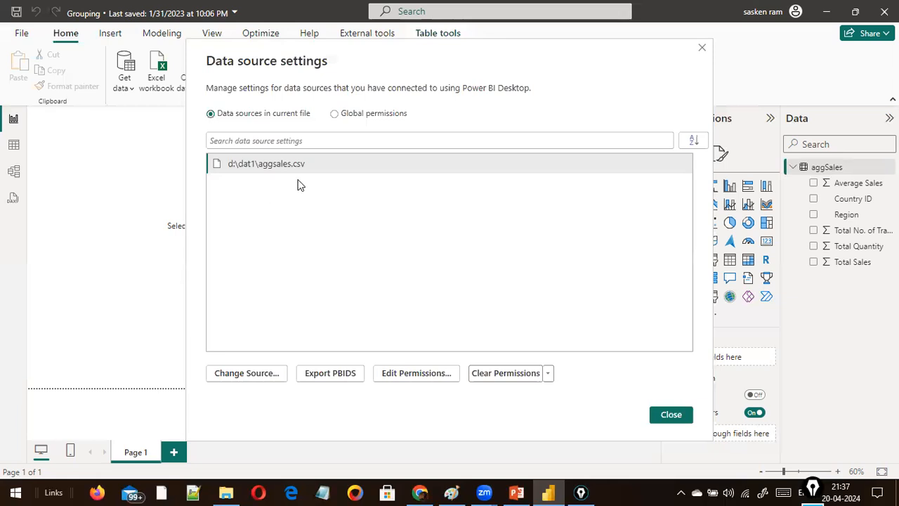
{"action": "left_click", "coordinate": [653, 414]}
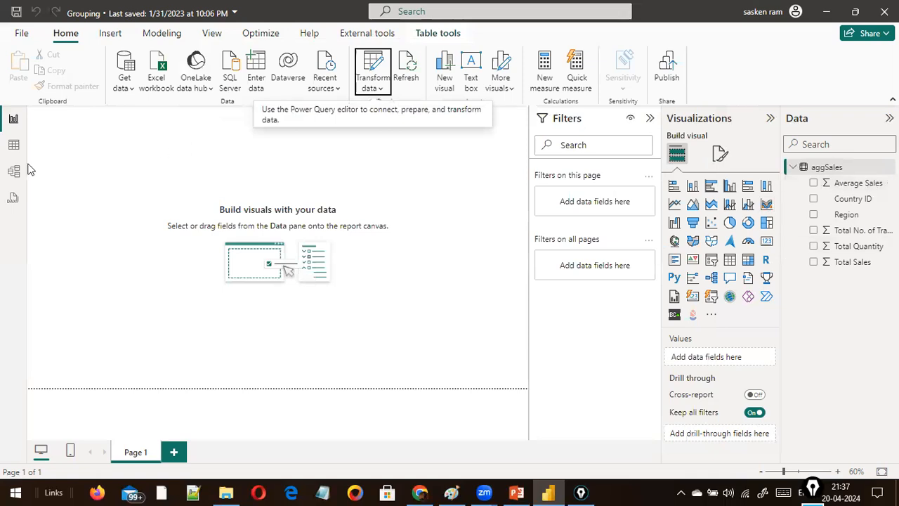
Show the rows of the aggSales table and compare them with the Aggregation slide in PowerPoint.
{"action": "left_click", "coordinate": [13, 145]}
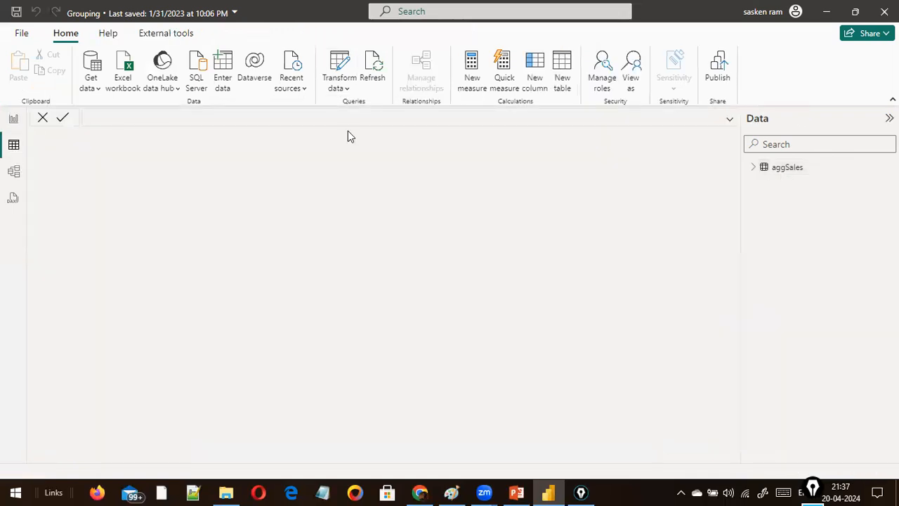
{"action": "left_click", "coordinate": [808, 175]}
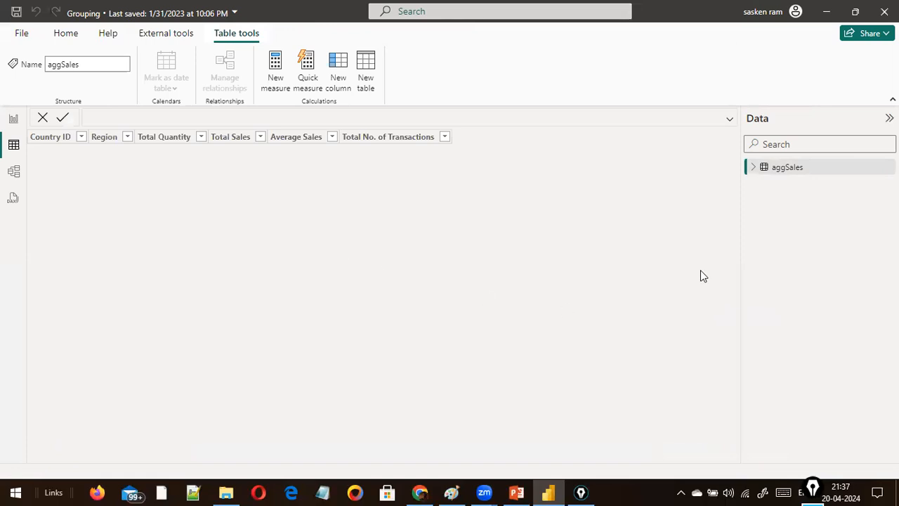
{"action": "key", "text": "alt+Tab"}
{"action": "key", "text": "Tab"}
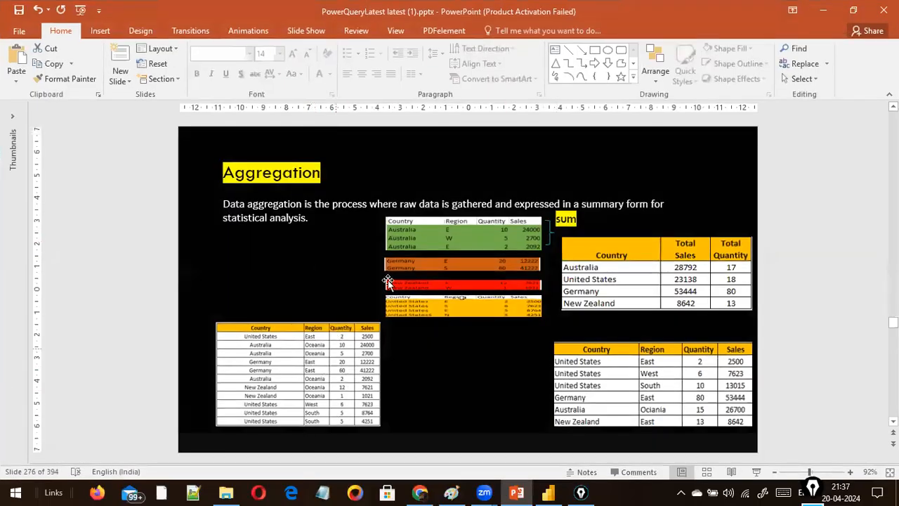
{"action": "key", "text": "alt+Tab"}
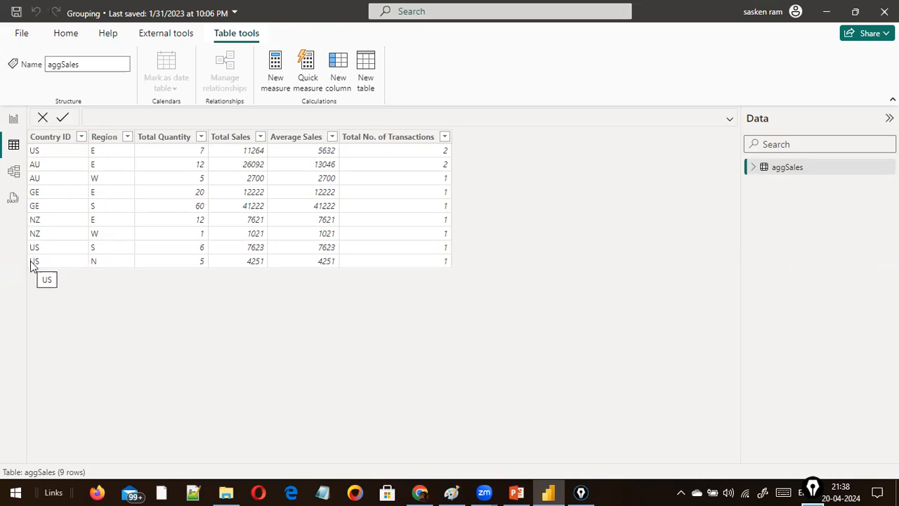
Return to the report and open the Power Query editor, showing the aggSales query at its Promoted Headers step.
{"action": "left_click", "coordinate": [15, 117]}
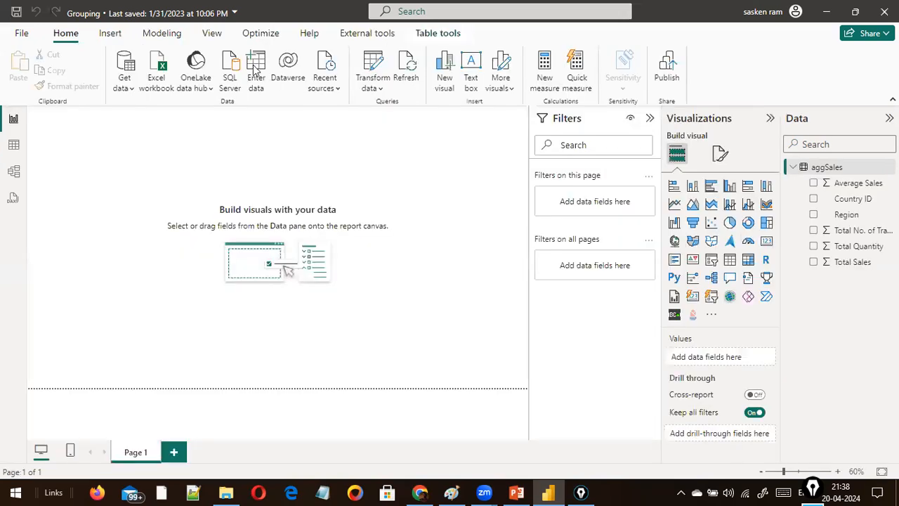
{"action": "left_click", "coordinate": [377, 88]}
{"action": "left_click", "coordinate": [386, 112]}
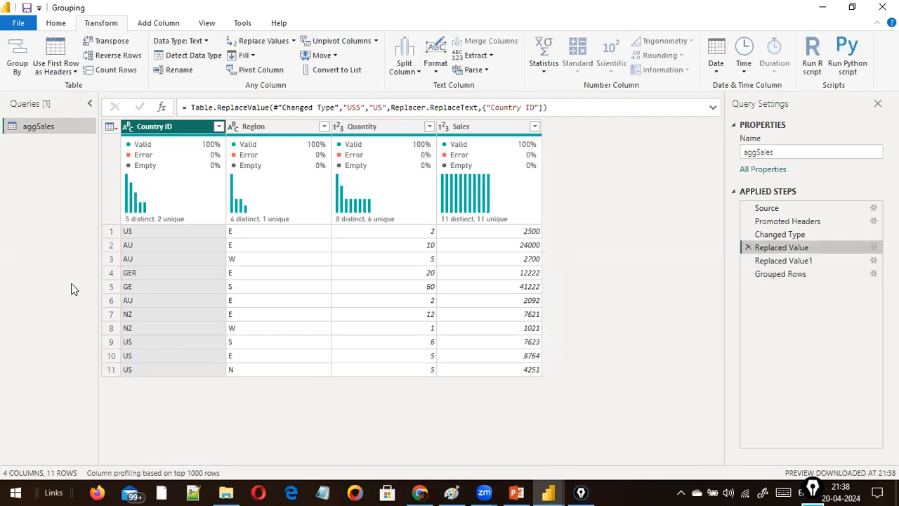
{"action": "left_click", "coordinate": [772, 222]}
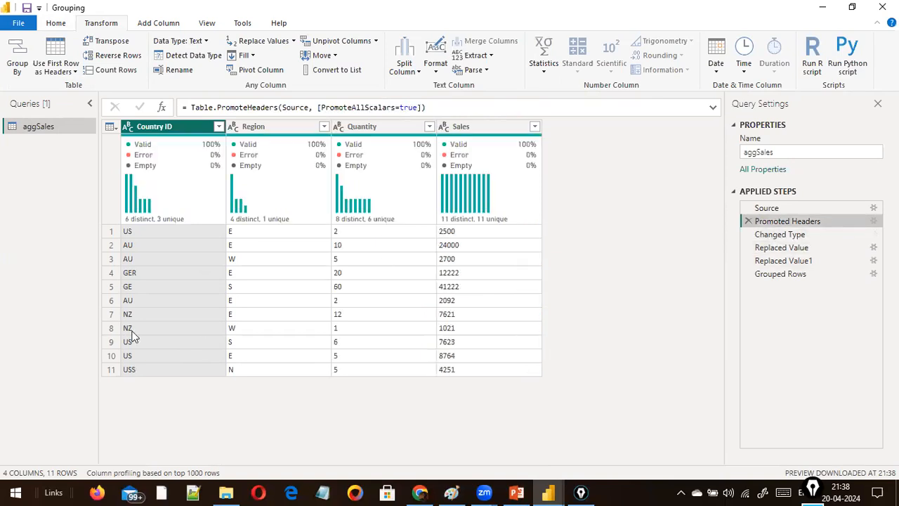
{"action": "left_click_drag", "start_coordinate": [37, 340], "coordinate": [119, 368]}
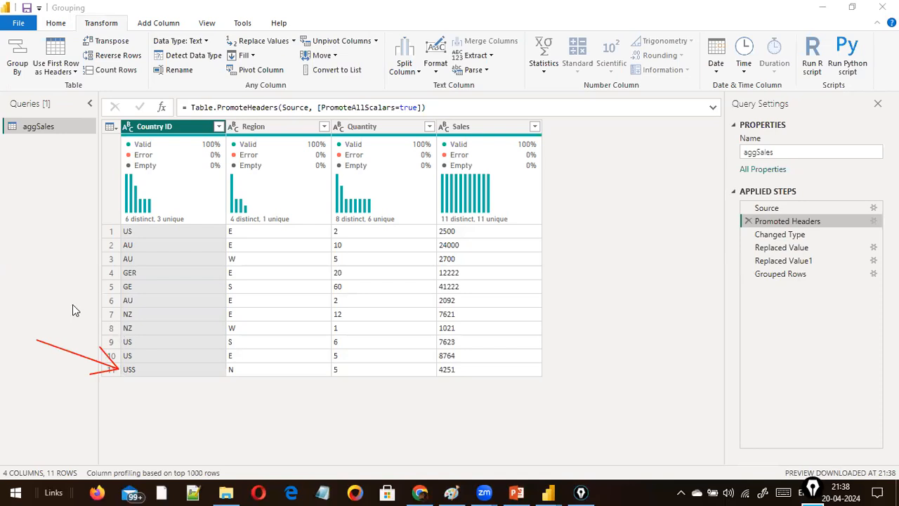
{"action": "mouse_move", "coordinate": [76, 323]}
{"action": "left_mouse_down"}
{"action": "mouse_move", "coordinate": [100, 338]}
{"action": "mouse_move", "coordinate": [88, 335]}
{"action": "left_mouse_up"}
{"action": "left_click_drag", "start_coordinate": [85, 230], "coordinate": [111, 231]}
{"action": "left_click_drag", "start_coordinate": [151, 56], "coordinate": [149, 120]}
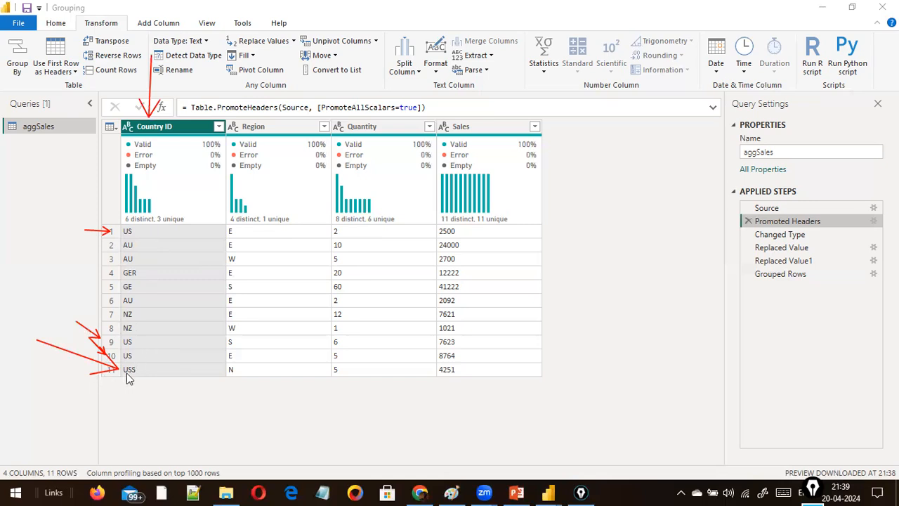
{"action": "left_click_drag", "start_coordinate": [134, 408], "coordinate": [136, 376]}
{"action": "left_click_drag", "start_coordinate": [144, 369], "coordinate": [231, 369]}
{"action": "mouse_move", "coordinate": [627, 227]}
{"action": "left_mouse_down"}
{"action": "mouse_move", "coordinate": [613, 241]}
{"action": "mouse_move", "coordinate": [645, 227]}
{"action": "left_mouse_up"}
{"action": "mouse_move", "coordinate": [620, 269]}
{"action": "left_mouse_down"}
{"action": "mouse_move", "coordinate": [606, 283]}
{"action": "mouse_move", "coordinate": [662, 283]}
{"action": "left_mouse_up"}
{"action": "mouse_move", "coordinate": [560, 238]}
{"action": "left_mouse_down"}
{"action": "mouse_move", "coordinate": [596, 239]}
{"action": "mouse_move", "coordinate": [583, 244]}
{"action": "mouse_move", "coordinate": [588, 254]}
{"action": "mouse_move", "coordinate": [643, 246]}
{"action": "mouse_move", "coordinate": [650, 215]}
{"action": "mouse_move", "coordinate": [635, 247]}
{"action": "left_mouse_up"}
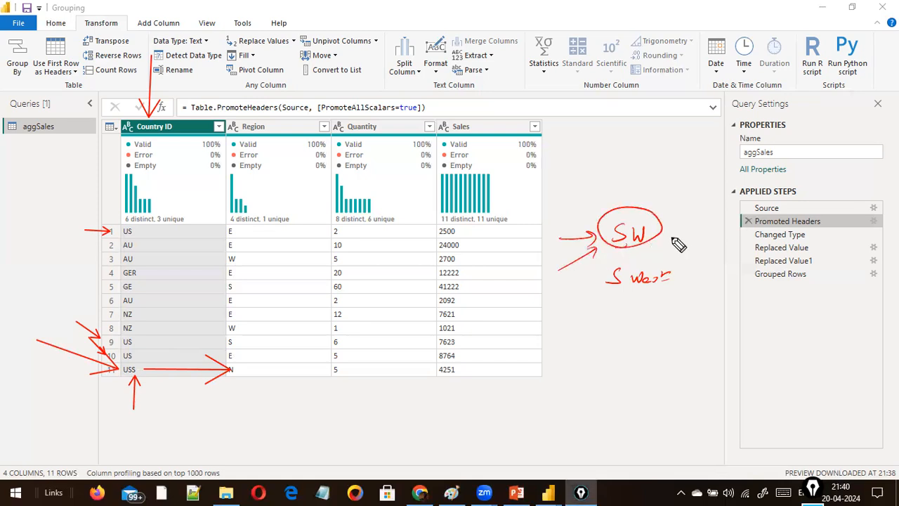
{"action": "left_click_drag", "start_coordinate": [554, 287], "coordinate": [590, 282]}
{"action": "left_click_drag", "start_coordinate": [580, 277], "coordinate": [660, 288]}
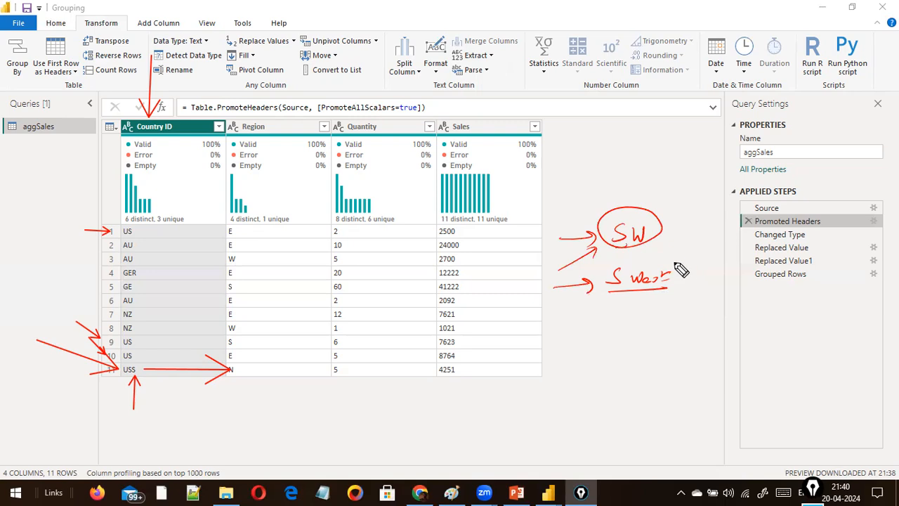
{"action": "left_click_drag", "start_coordinate": [602, 278], "coordinate": [650, 265]}
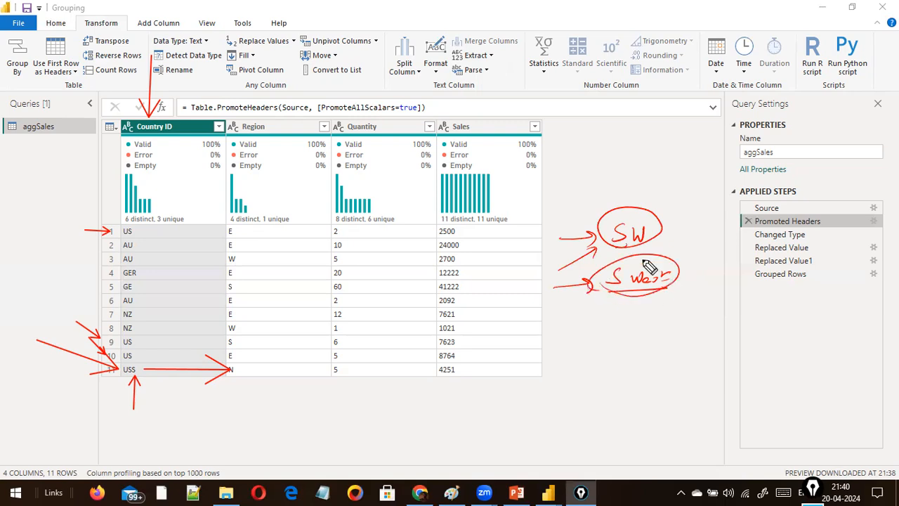
{"action": "left_click_drag", "start_coordinate": [650, 216], "coordinate": [696, 206]}
{"action": "left_click_drag", "start_coordinate": [660, 290], "coordinate": [694, 281]}
{"action": "mouse_move", "coordinate": [660, 231]}
{"action": "left_mouse_down"}
{"action": "mouse_move", "coordinate": [683, 252]}
{"action": "mouse_move", "coordinate": [676, 275]}
{"action": "left_mouse_up"}
{"action": "left_click_drag", "start_coordinate": [619, 290], "coordinate": [662, 292]}
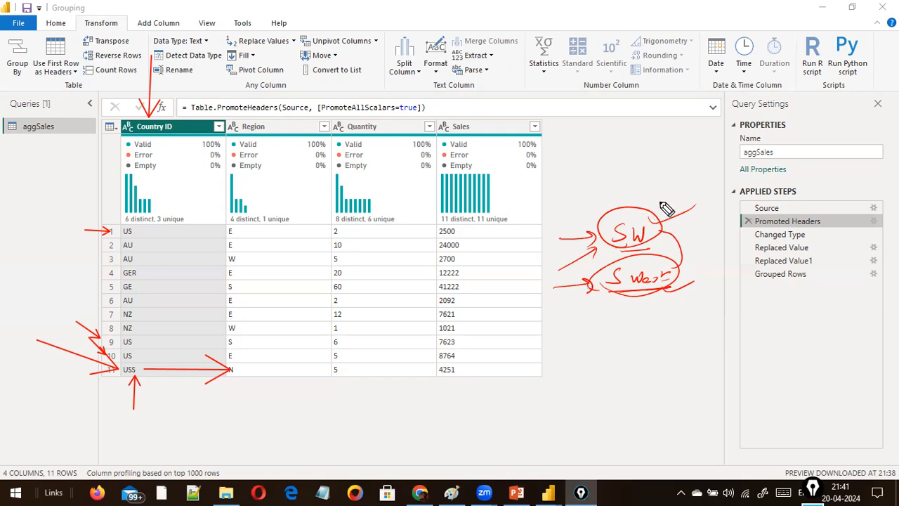
{"action": "mouse_move", "coordinate": [643, 208]}
{"action": "left_mouse_down"}
{"action": "mouse_move", "coordinate": [700, 188]}
{"action": "mouse_move", "coordinate": [698, 203]}
{"action": "left_mouse_up"}
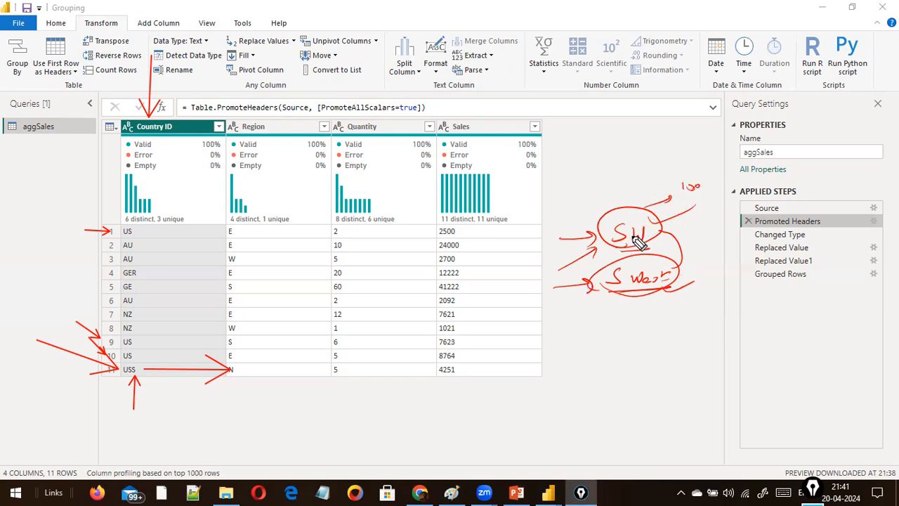
{"action": "left_click_drag", "start_coordinate": [667, 279], "coordinate": [685, 272]}
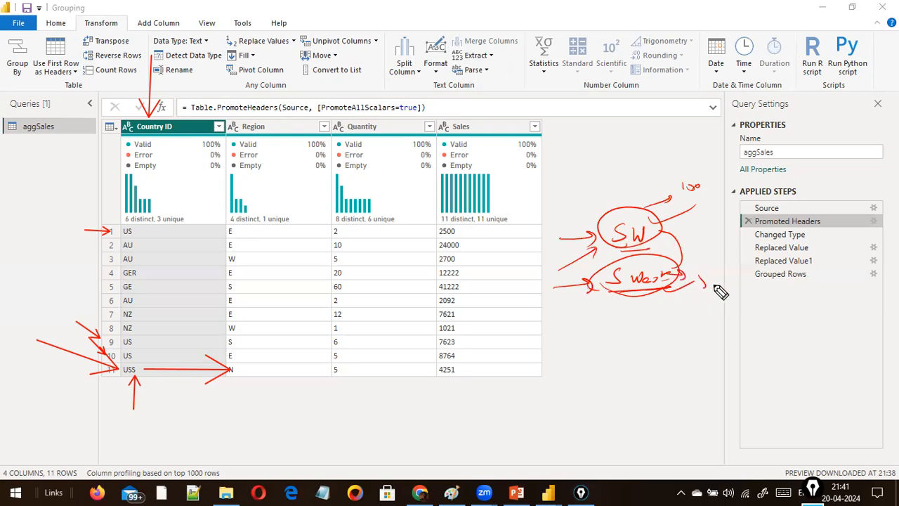
{"action": "mouse_move", "coordinate": [701, 279]}
{"action": "left_mouse_down"}
{"action": "mouse_move", "coordinate": [713, 298]}
{"action": "mouse_move", "coordinate": [717, 292]}
{"action": "left_mouse_up"}
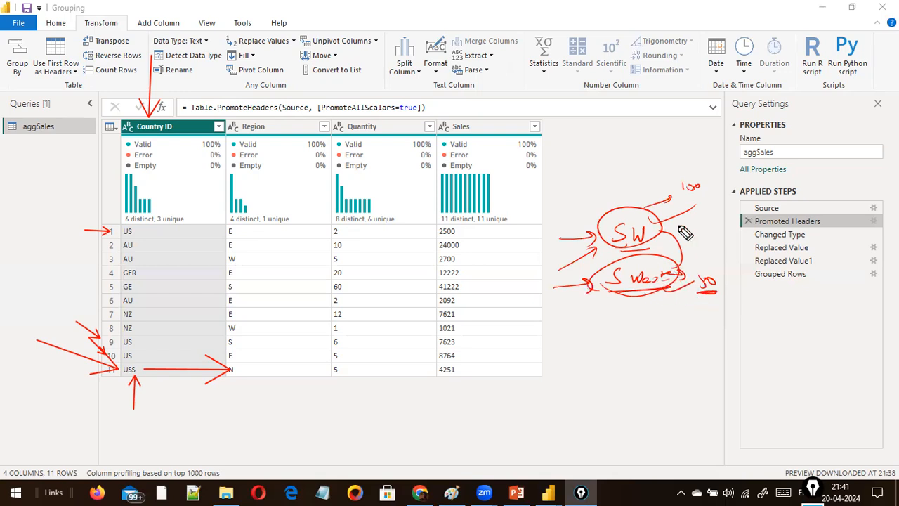
{"action": "left_click_drag", "start_coordinate": [587, 247], "coordinate": [710, 227]}
{"action": "mouse_move", "coordinate": [636, 197]}
{"action": "left_mouse_down"}
{"action": "mouse_move", "coordinate": [636, 303]}
{"action": "mouse_move", "coordinate": [674, 193]}
{"action": "left_mouse_up"}
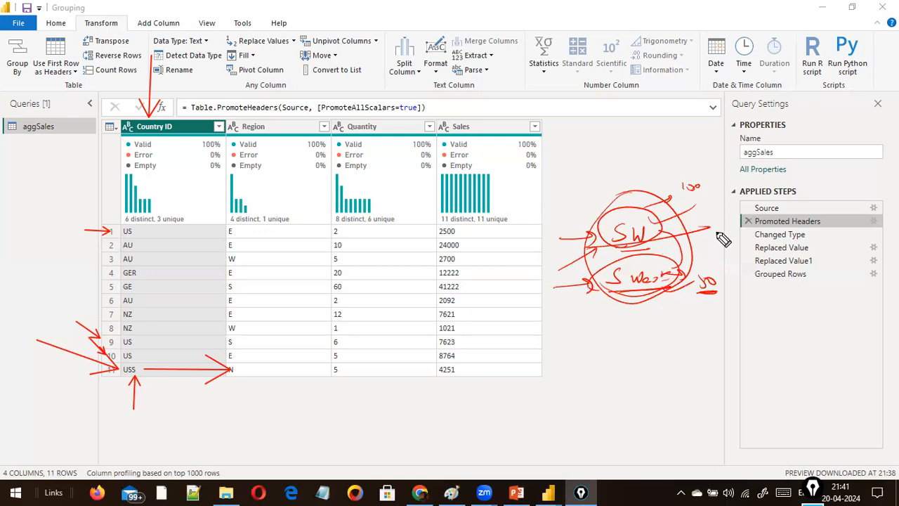
{"action": "key", "text": "ctrl+shift+7"}
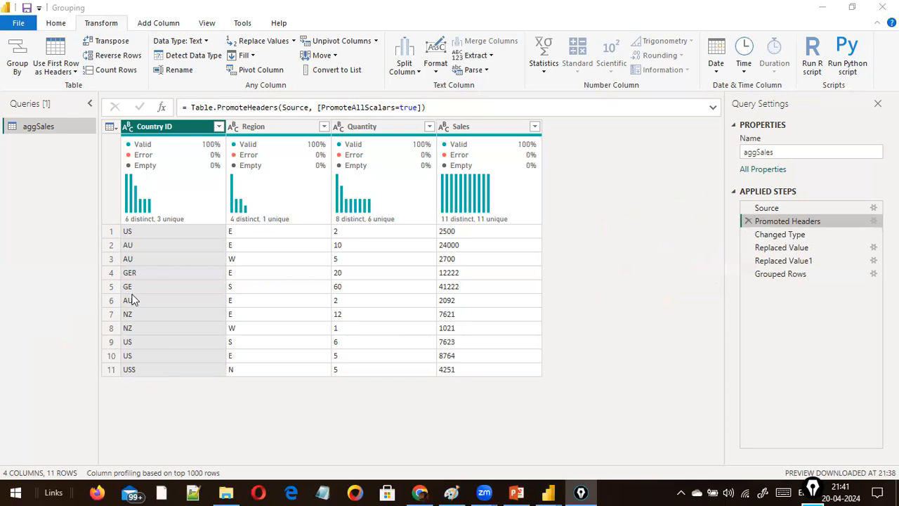
Insert a Group By step directly after the Replaced Value1 step of the aggSales query.
{"action": "left_click", "coordinate": [778, 262]}
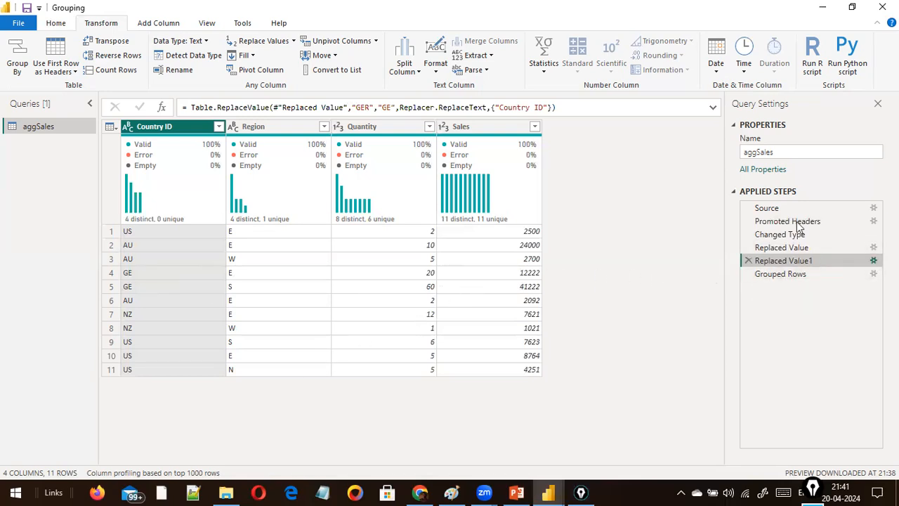
{"action": "left_click", "coordinate": [25, 53]}
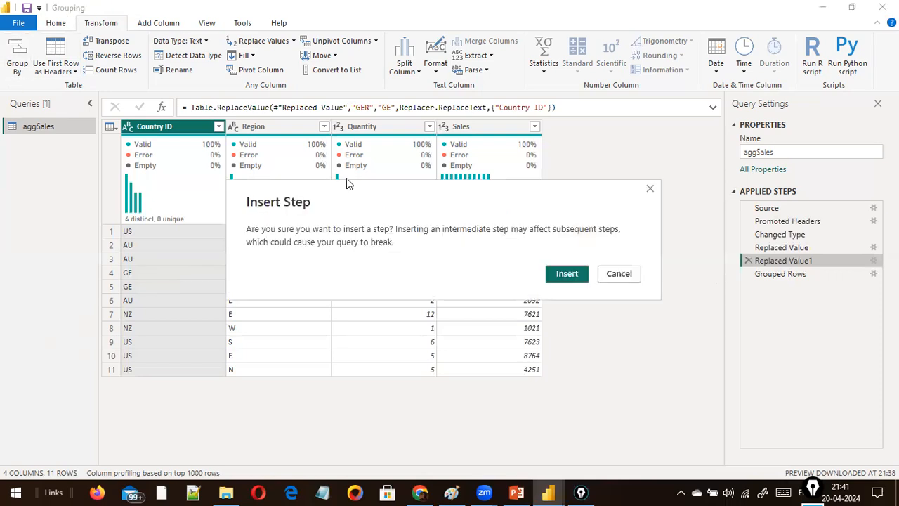
{"action": "left_click", "coordinate": [577, 276]}
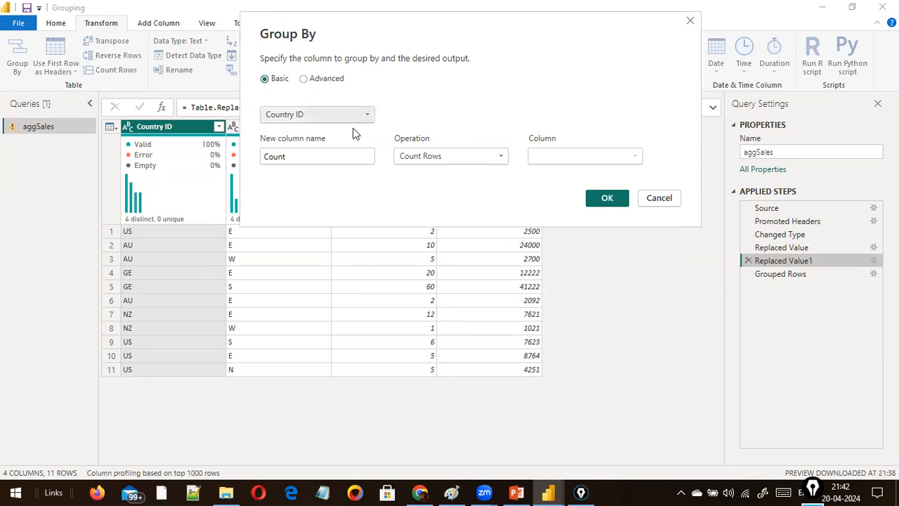
Define the grouped output column as Total Sales, using the Sum operation on the Sales column.
{"action": "left_click_drag", "start_coordinate": [349, 156], "coordinate": [248, 167]}
{"action": "type", "text": "Total Sales"}
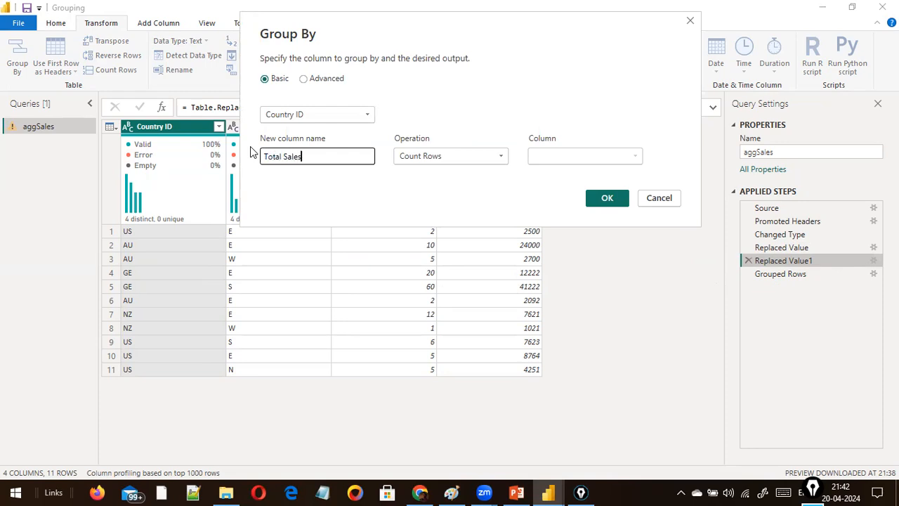
{"action": "left_click", "coordinate": [450, 156]}
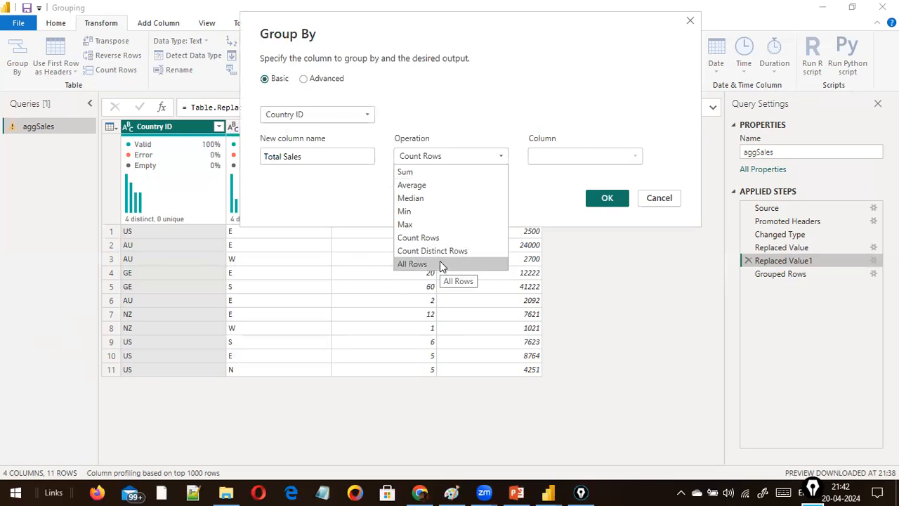
{"action": "left_click", "coordinate": [429, 174]}
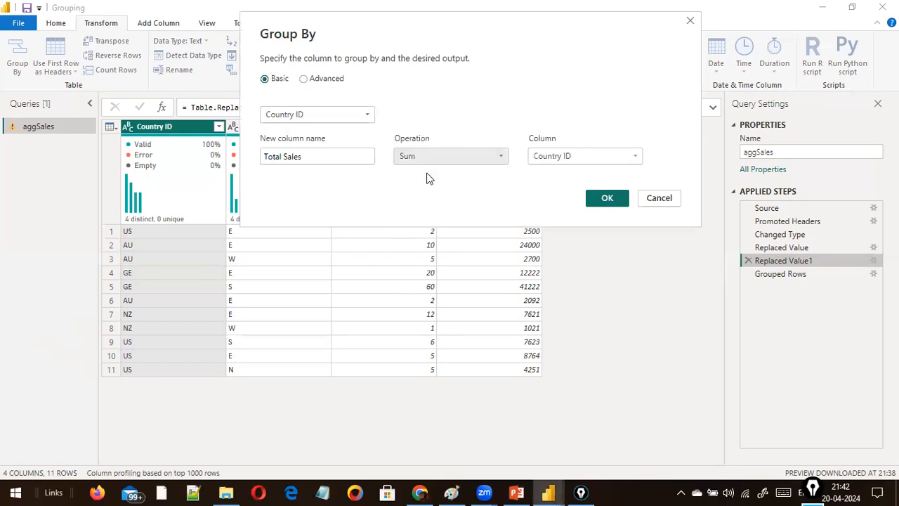
{"action": "left_click", "coordinate": [576, 161]}
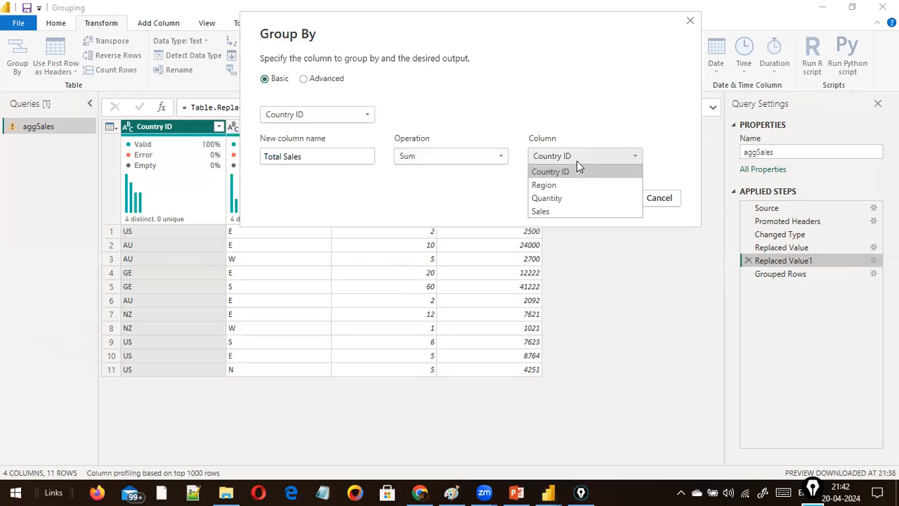
{"action": "left_click", "coordinate": [562, 211]}
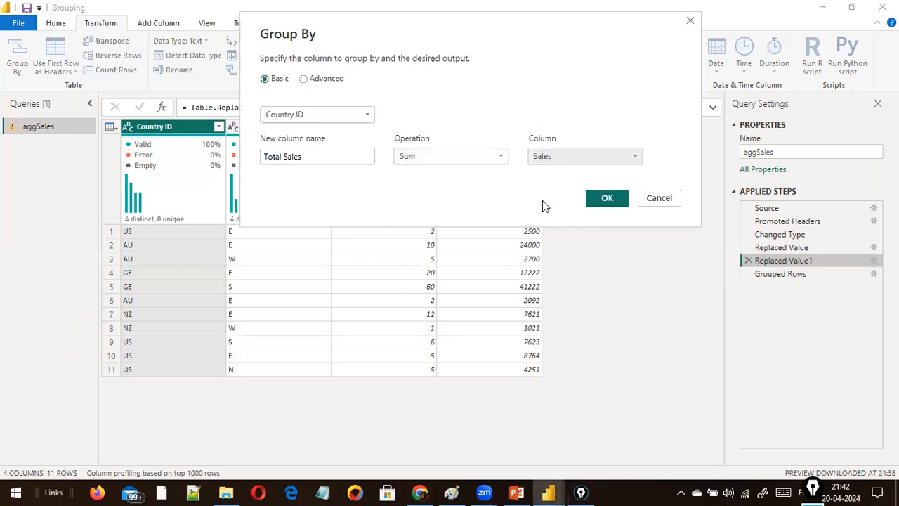
Switch the grouping to Advanced mode, then add a second grouping level and delete it again.
{"action": "left_click", "coordinate": [305, 80]}
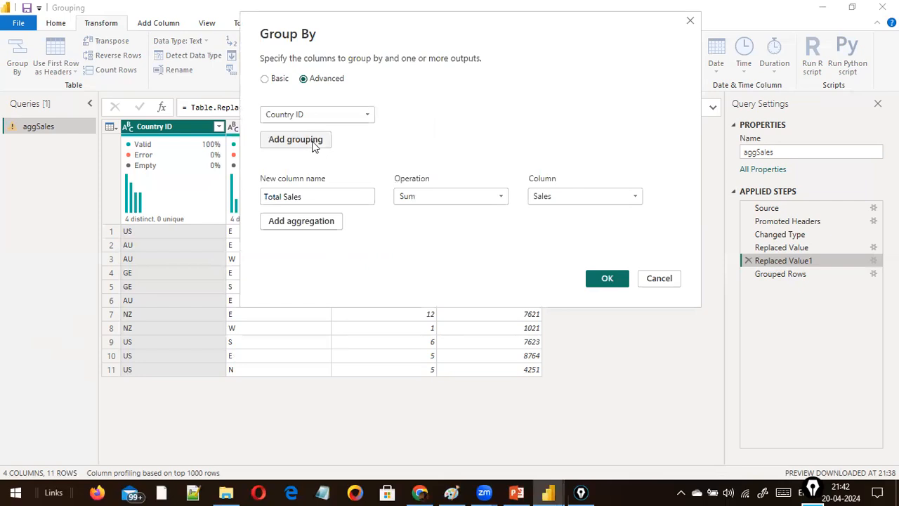
{"action": "left_click", "coordinate": [314, 140]}
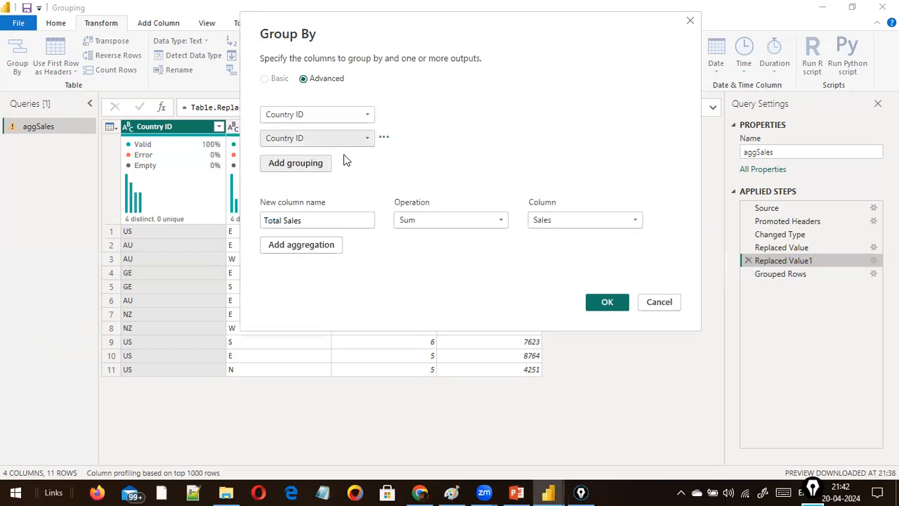
{"action": "left_click", "coordinate": [383, 137]}
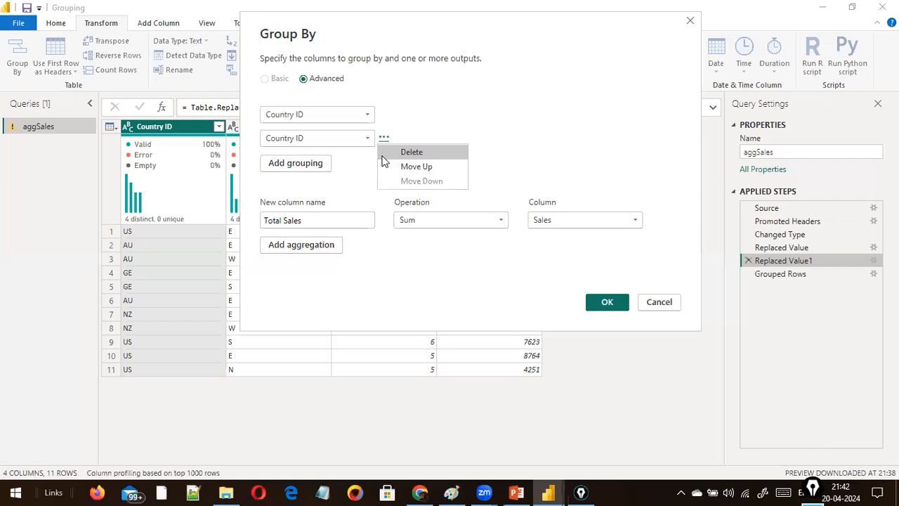
{"action": "left_click", "coordinate": [384, 153]}
Add a second aggregation named Total Quantity that sums the Quantity column, and apply the grouping by Country ID.
{"action": "left_click", "coordinate": [310, 228]}
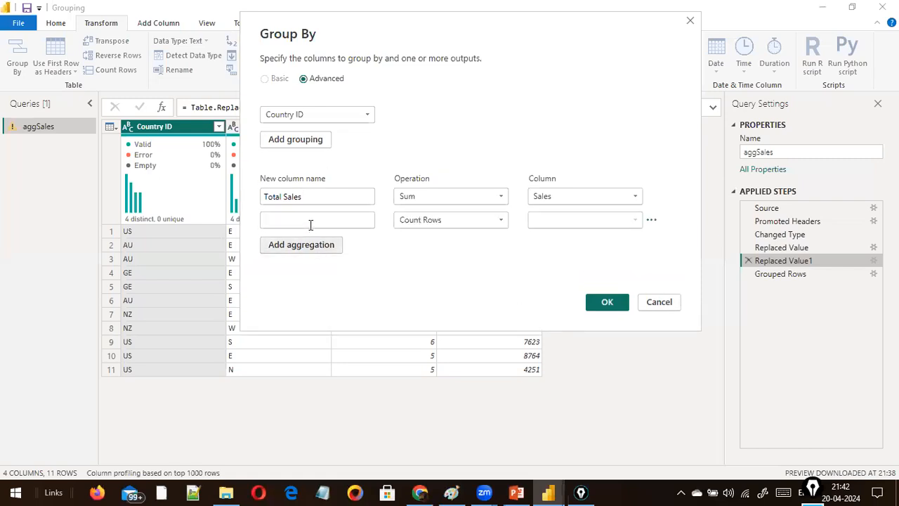
{"action": "type", "text": "Total Quantity"}
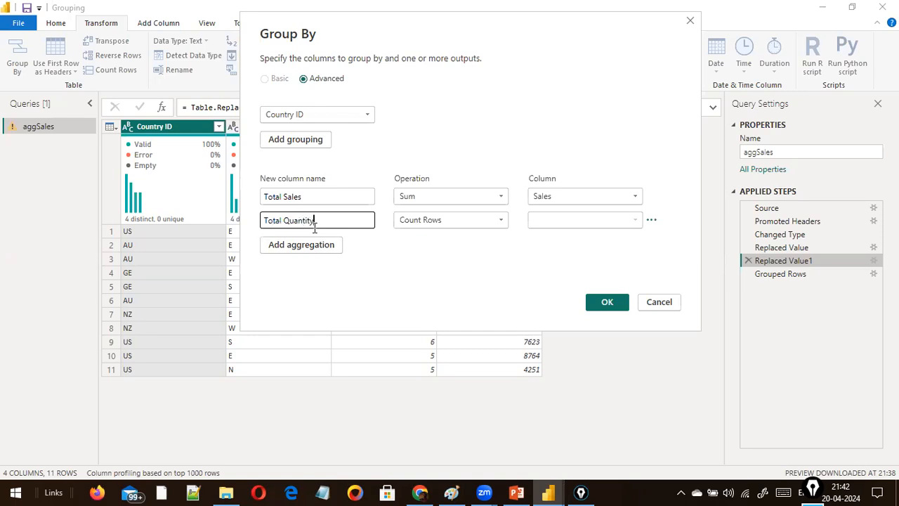
{"action": "left_click", "coordinate": [472, 220]}
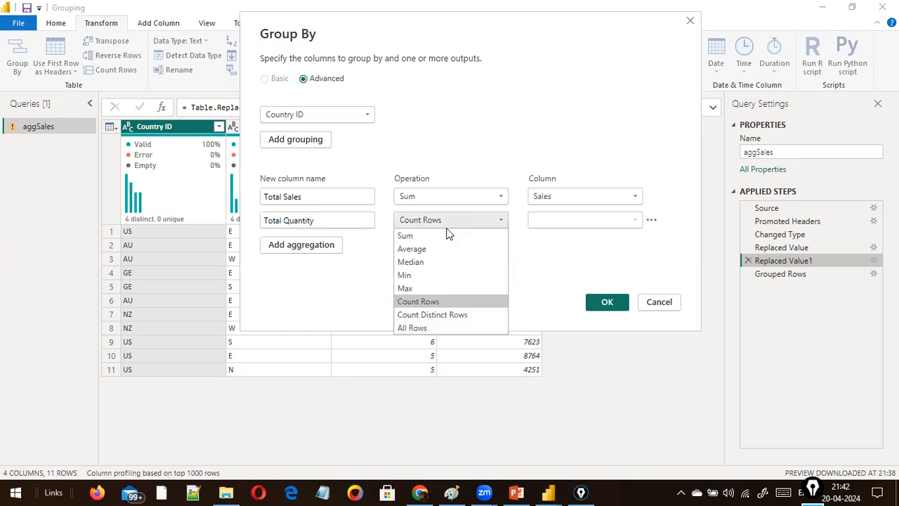
{"action": "left_click", "coordinate": [531, 220]}
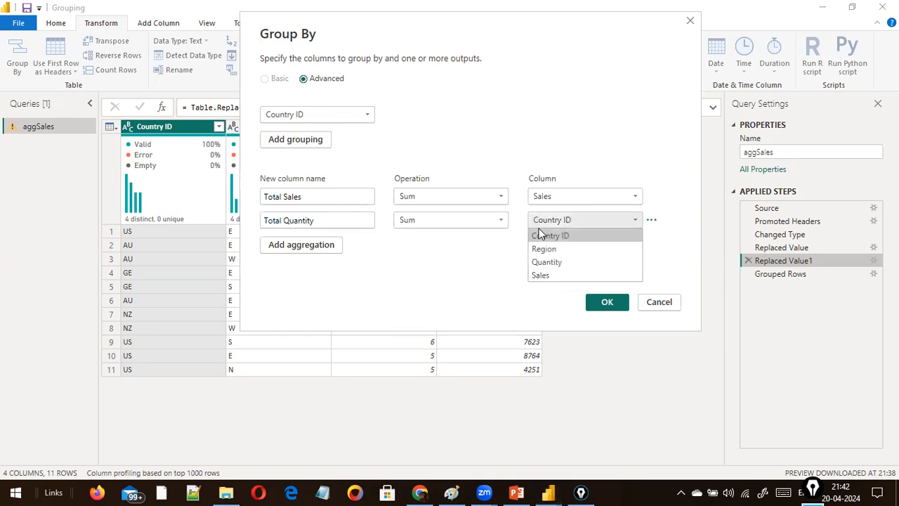
{"action": "left_click", "coordinate": [578, 274]}
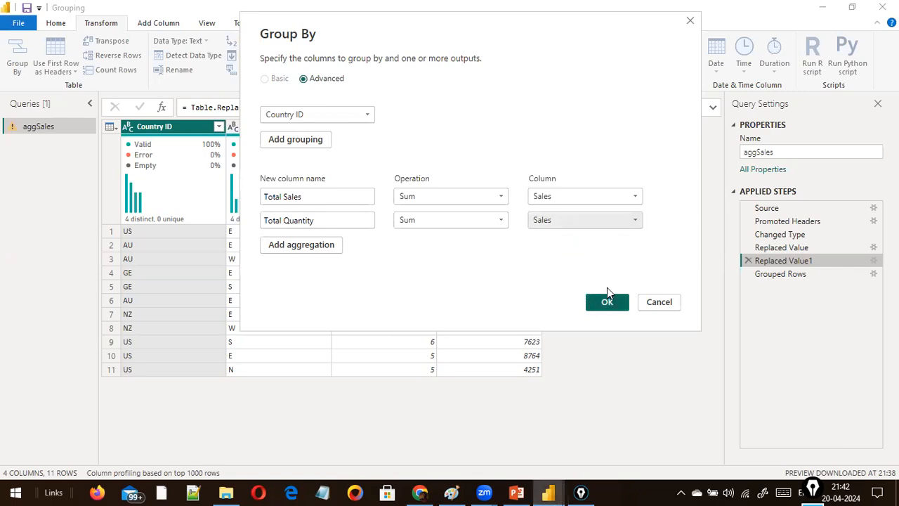
{"action": "left_click", "coordinate": [601, 224]}
{"action": "left_click", "coordinate": [570, 261]}
{"action": "left_click_drag", "start_coordinate": [315, 220], "coordinate": [236, 225]}
{"action": "left_click_drag", "start_coordinate": [309, 193], "coordinate": [229, 191]}
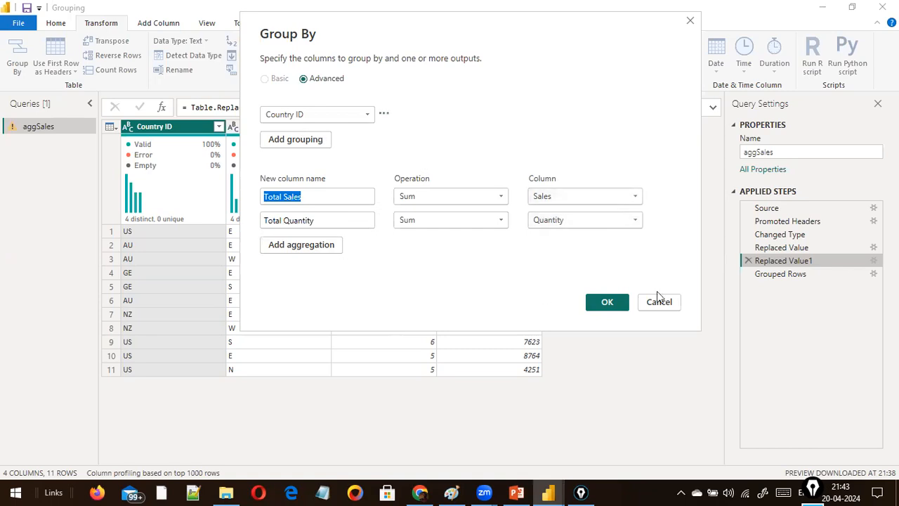
{"action": "left_click", "coordinate": [606, 304]}
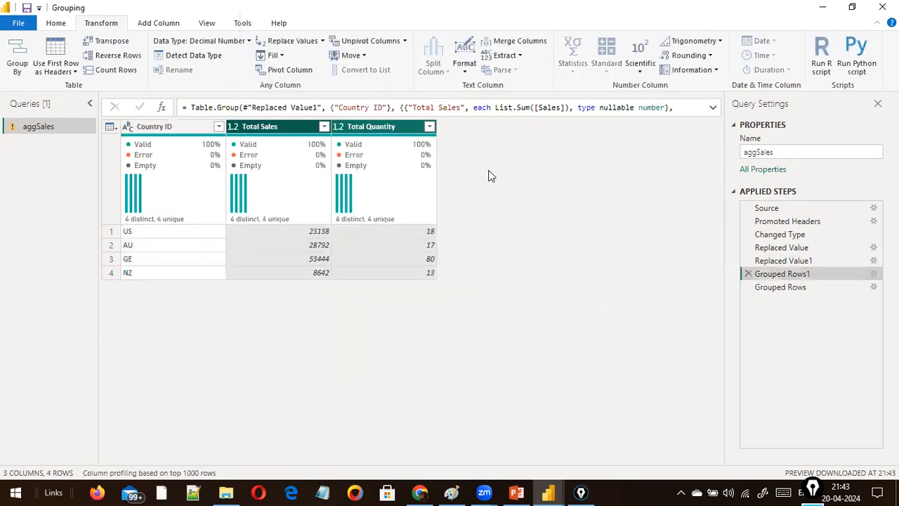
Compare the Replaced Value1 rows with the Grouped Rows1 result, and add Region as a second grouping level in Grouped Rows1.
{"action": "left_click_drag", "start_coordinate": [769, 260], "coordinate": [770, 263]}
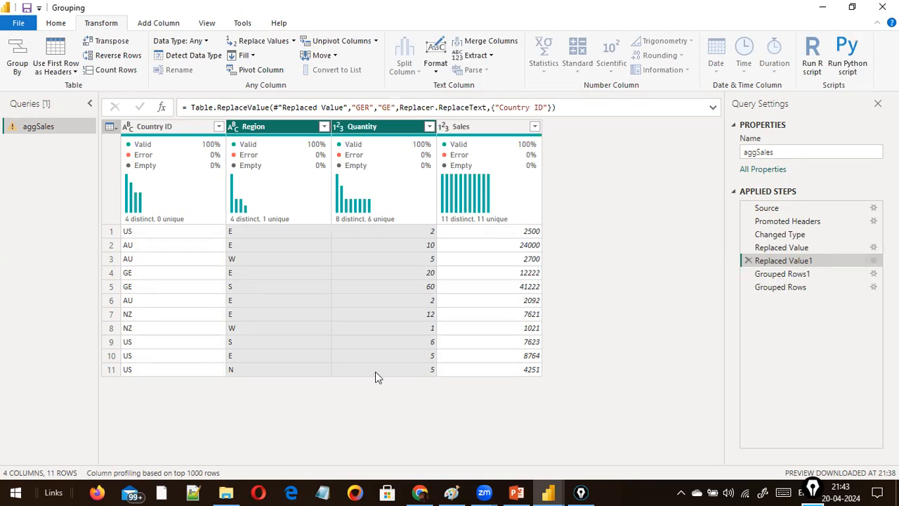
{"action": "left_click_drag", "start_coordinate": [778, 287], "coordinate": [781, 277]}
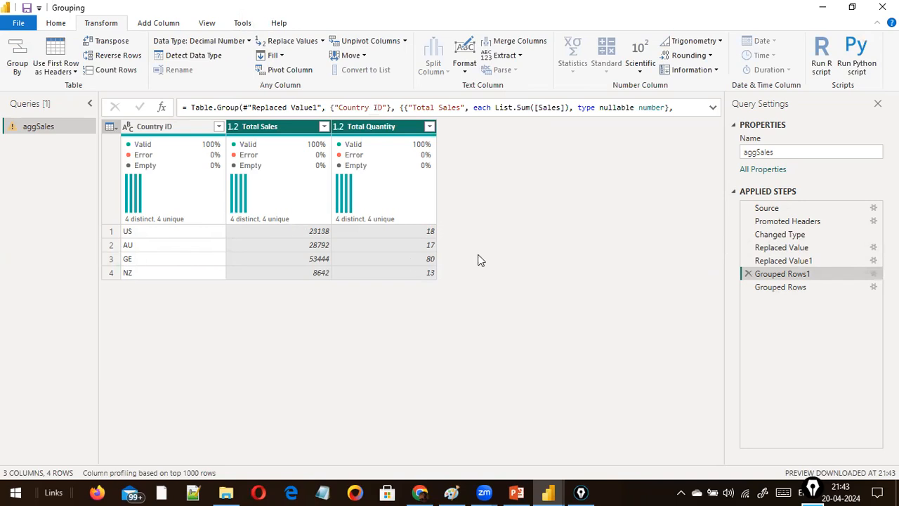
{"action": "left_click", "coordinate": [778, 261]}
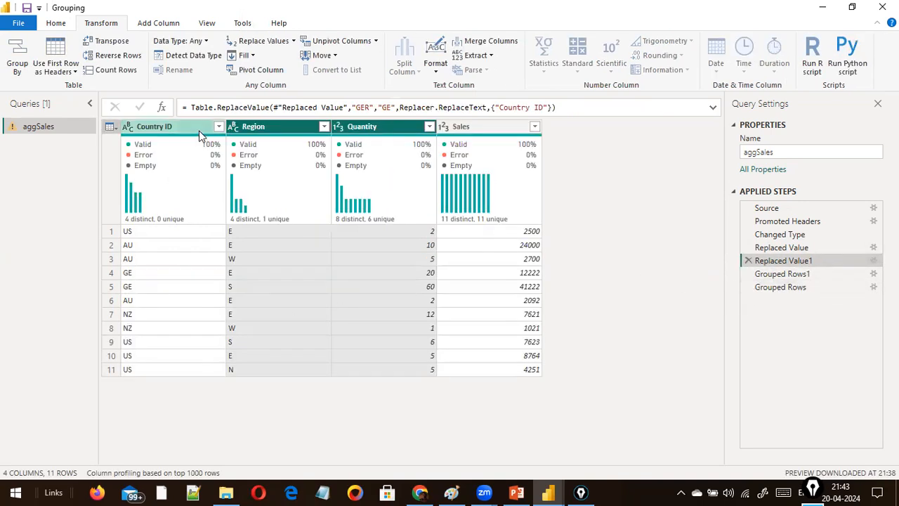
{"action": "left_click", "coordinate": [781, 273]}
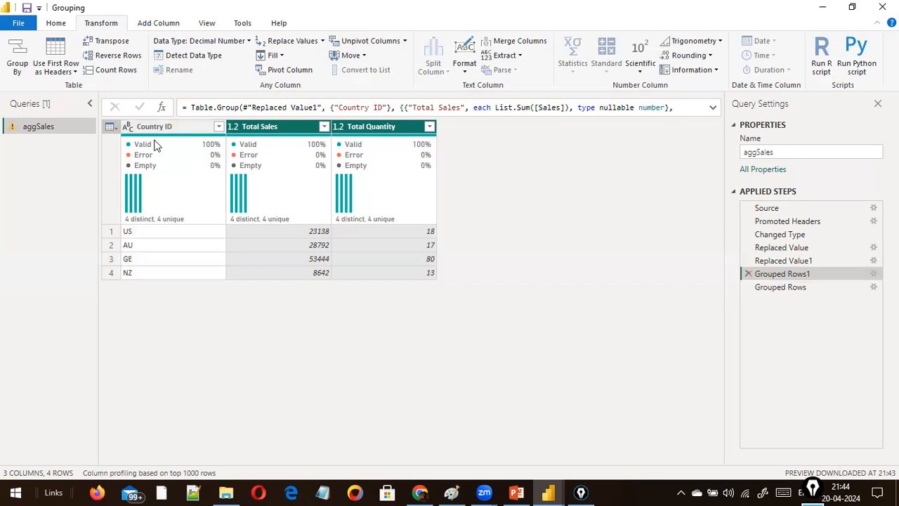
{"action": "left_click", "coordinate": [874, 274]}
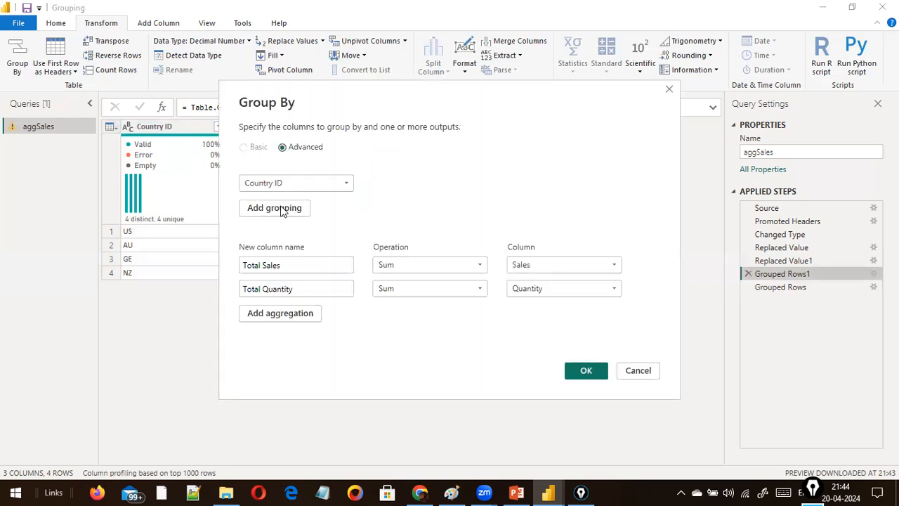
{"action": "left_click", "coordinate": [288, 208]}
{"action": "left_click", "coordinate": [302, 206]}
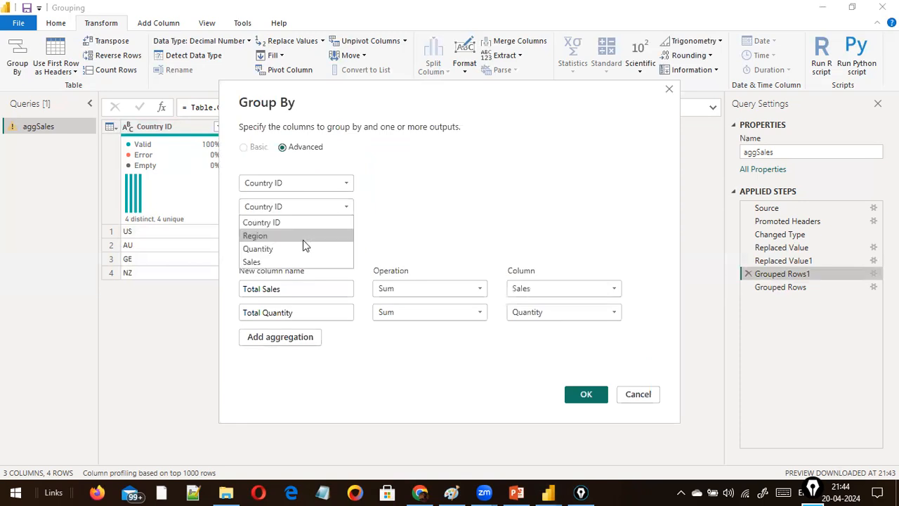
{"action": "left_click", "coordinate": [303, 237]}
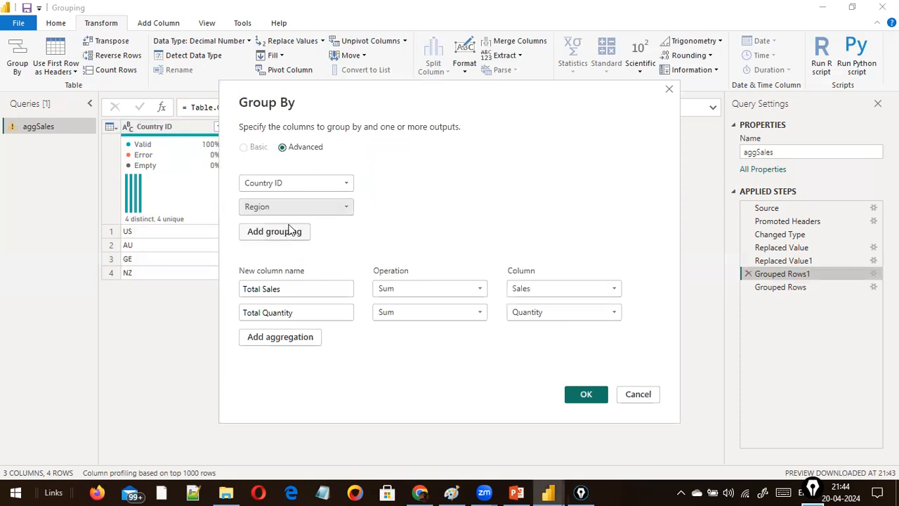
{"action": "mouse_move", "coordinate": [313, 213]}
{"action": "left_click", "coordinate": [585, 395]}
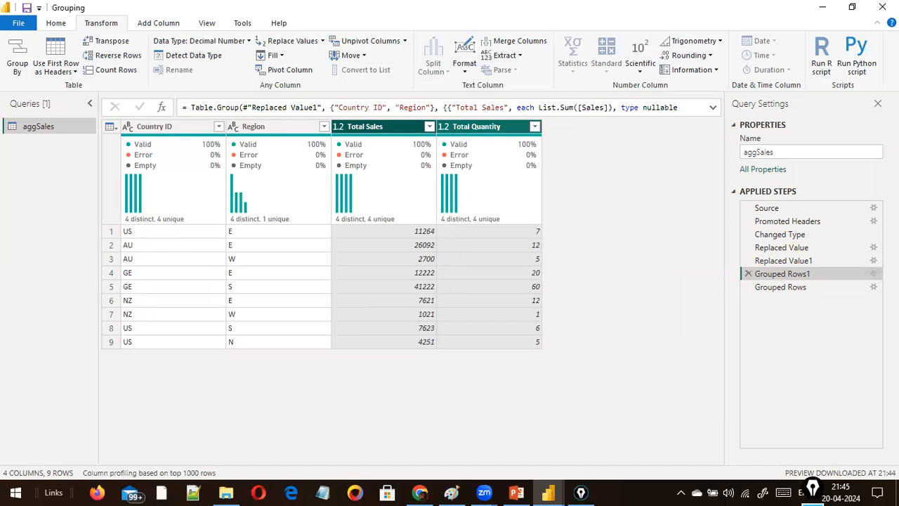
Add an aggregation named Granural Detail with the All Rows operation to the Grouped Rows1 step.
{"action": "left_click", "coordinate": [873, 274]}
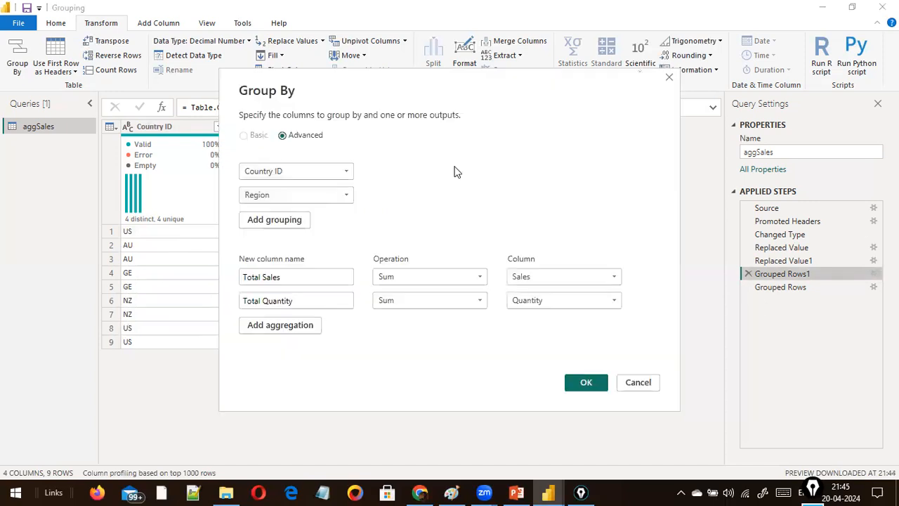
{"action": "left_click", "coordinate": [293, 330]}
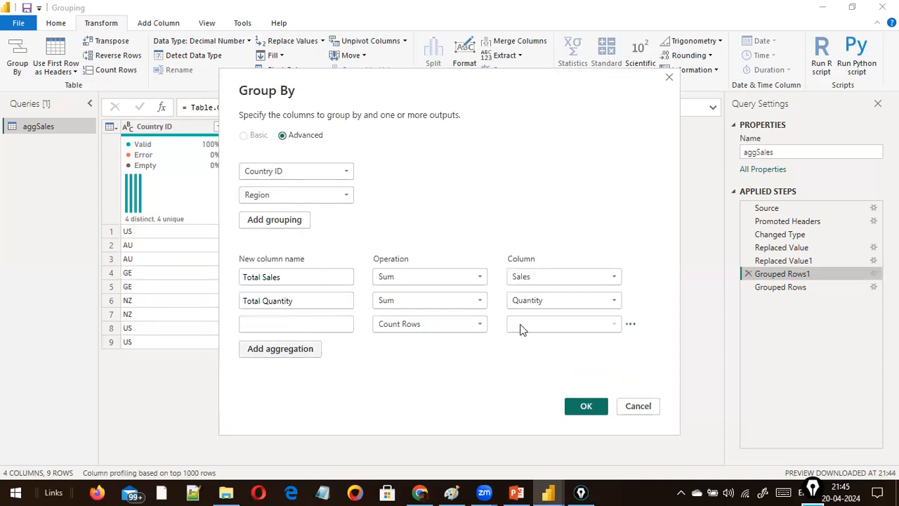
{"action": "left_click", "coordinate": [481, 326]}
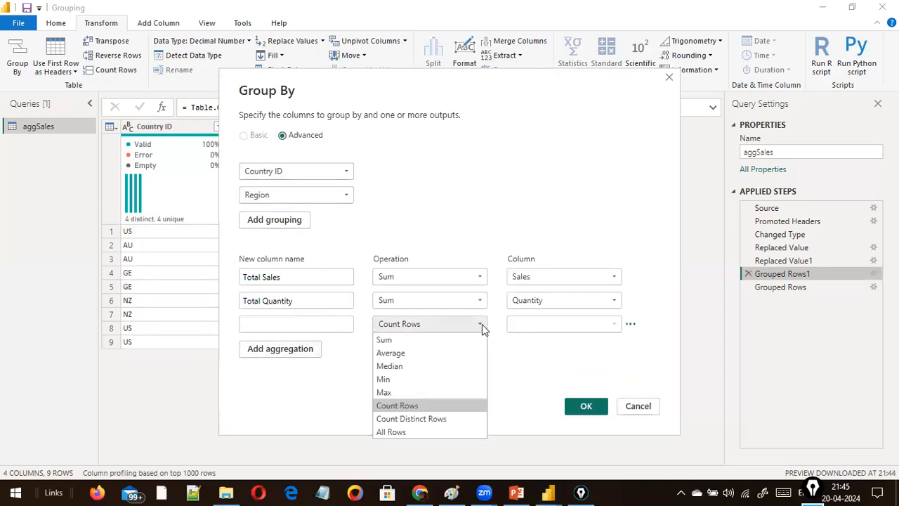
{"action": "left_click", "coordinate": [413, 430]}
{"action": "left_click", "coordinate": [304, 328]}
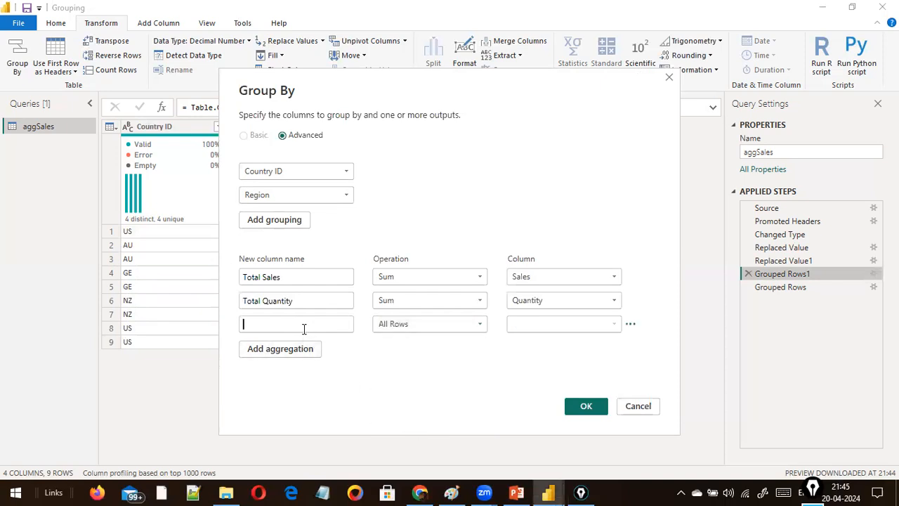
{"action": "type", "text": "Granural Detail"}
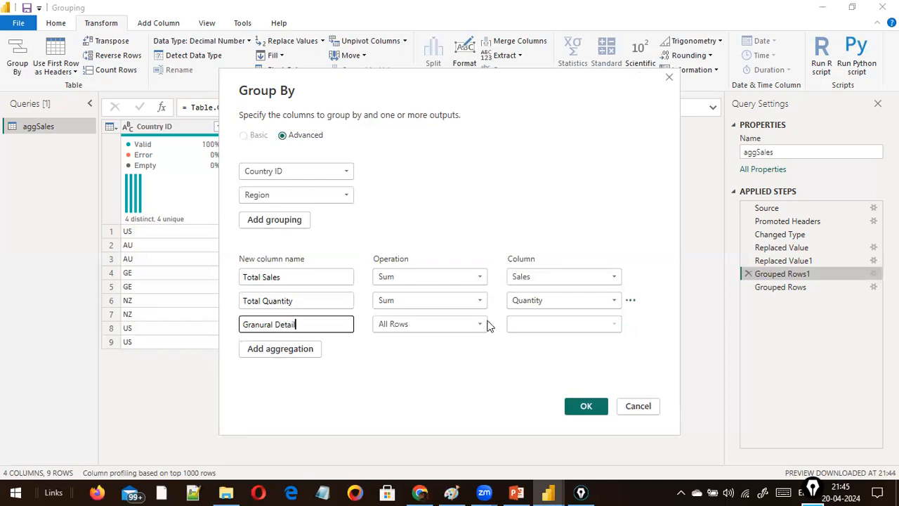
{"action": "left_click", "coordinate": [577, 324]}
{"action": "left_click", "coordinate": [587, 407]}
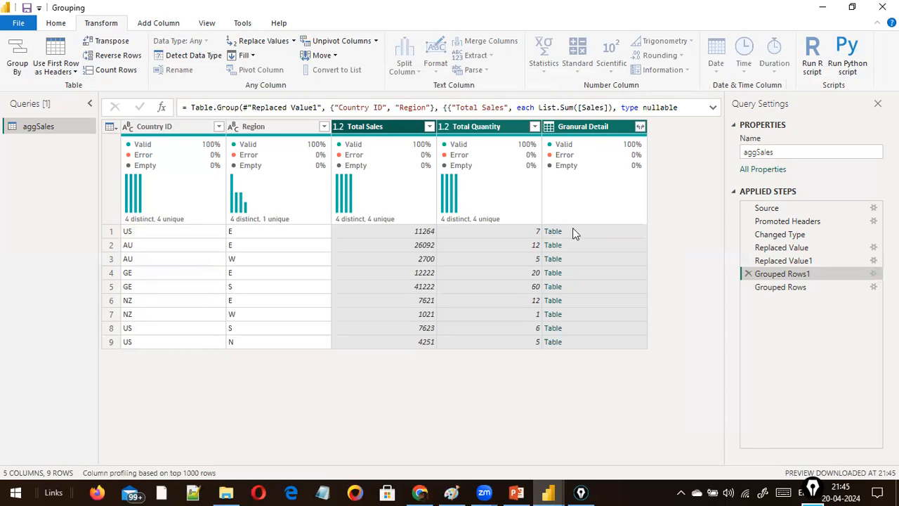
Preview the nested Granural Detail tables of the first two rows and expand all their columns without the original column name prefix.
{"action": "left_click", "coordinate": [617, 231]}
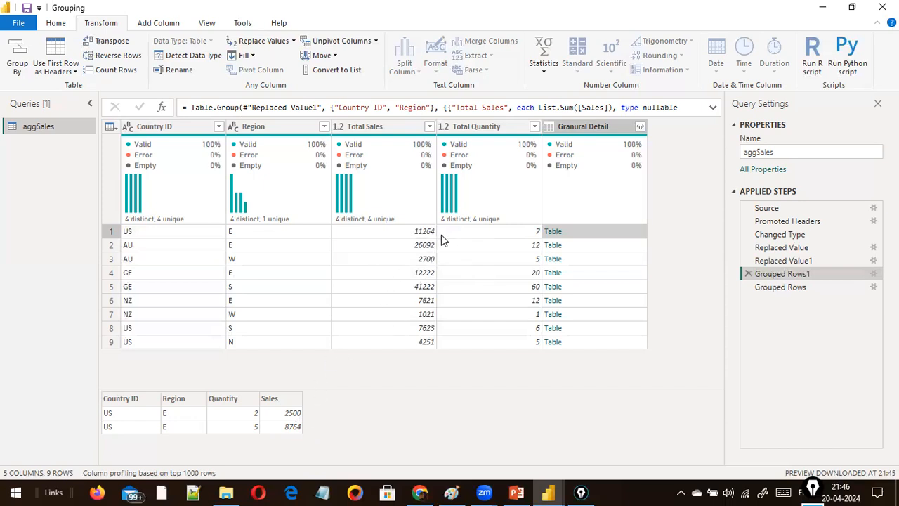
{"action": "left_click", "coordinate": [583, 247]}
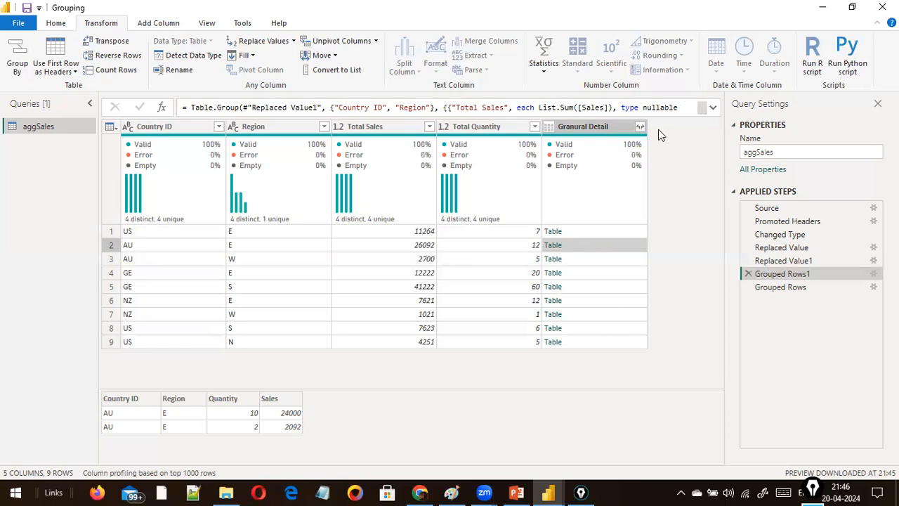
{"action": "left_click", "coordinate": [640, 127]}
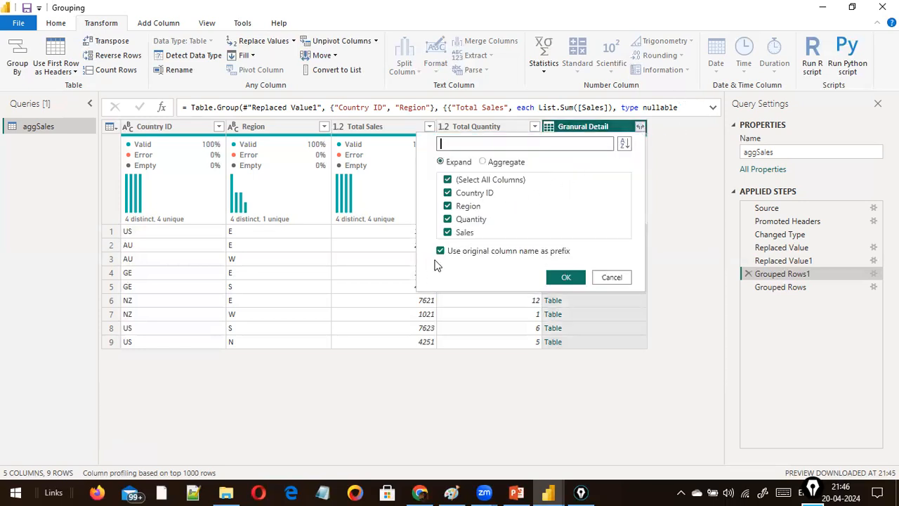
{"action": "left_click", "coordinate": [440, 251]}
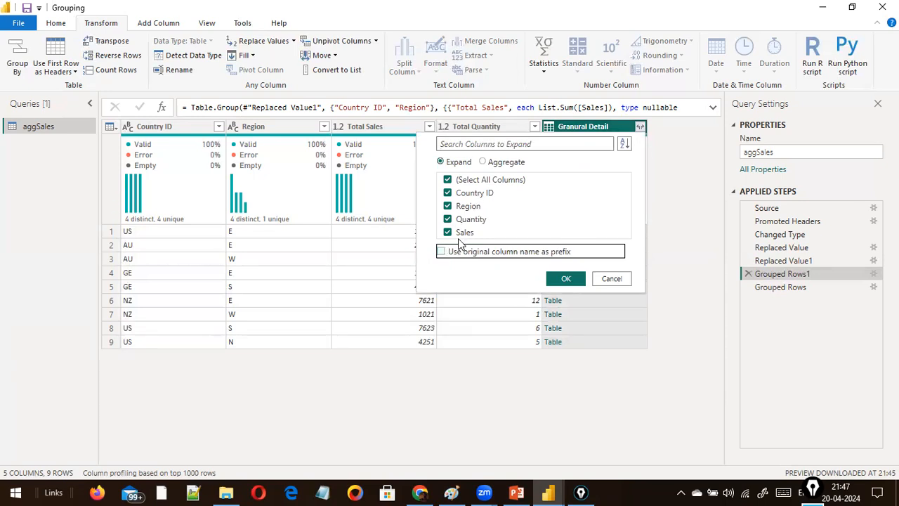
{"action": "left_click", "coordinate": [553, 278]}
{"action": "left_click", "coordinate": [567, 273]}
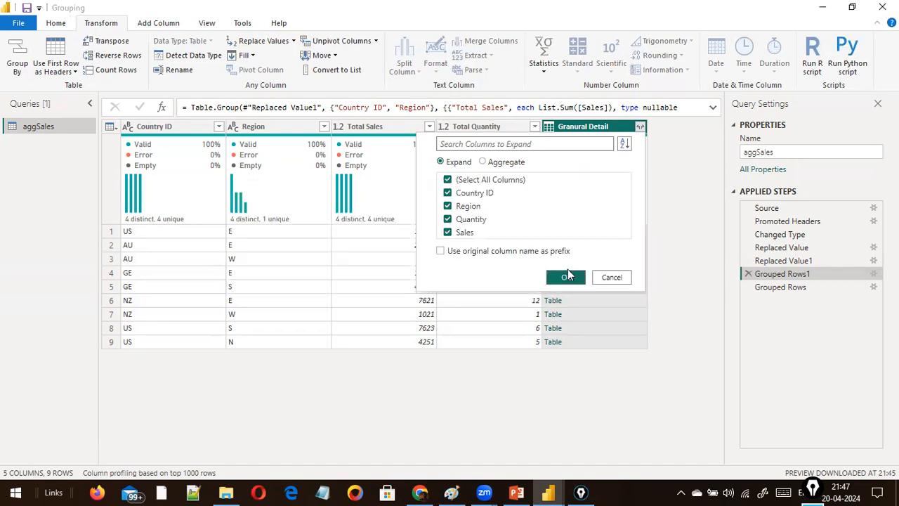
{"action": "left_click", "coordinate": [569, 278]}
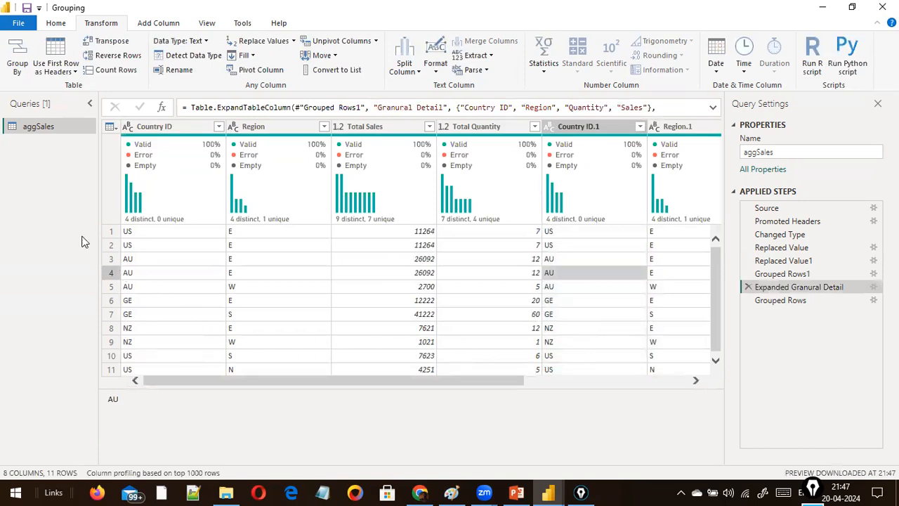
Compare the grouped totals of the US, region E rows with their expanded Quantity and Sales details, marking both areas.
{"action": "mouse_move", "coordinate": [102, 212]}
{"action": "left_mouse_down"}
{"action": "mouse_move", "coordinate": [105, 234]}
{"action": "mouse_move", "coordinate": [177, 243]}
{"action": "mouse_move", "coordinate": [427, 249]}
{"action": "mouse_move", "coordinate": [449, 239]}
{"action": "left_mouse_up"}
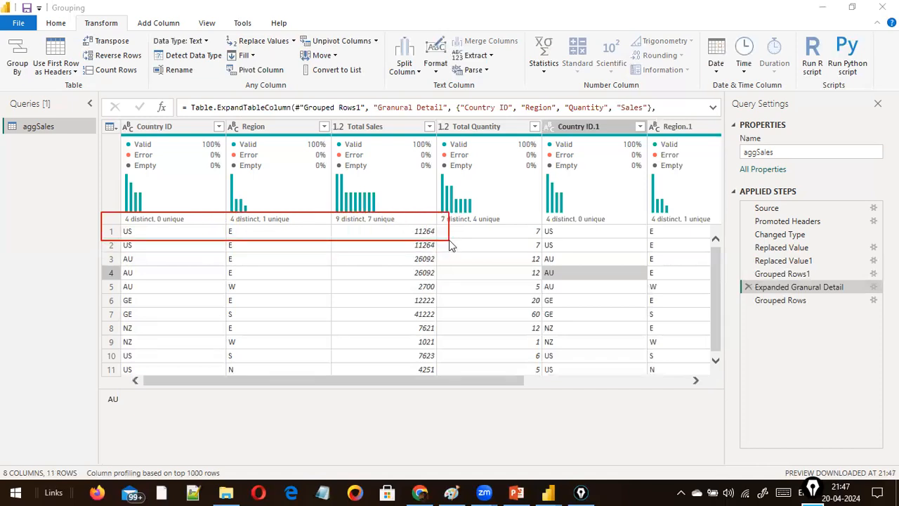
{"action": "left_click_drag", "start_coordinate": [449, 239], "coordinate": [443, 250]}
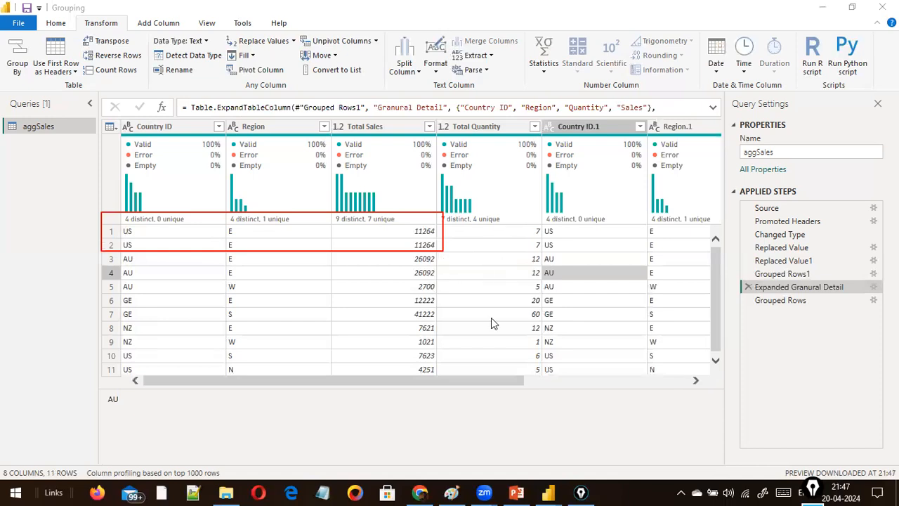
{"action": "left_click_drag", "start_coordinate": [457, 379], "coordinate": [707, 381]}
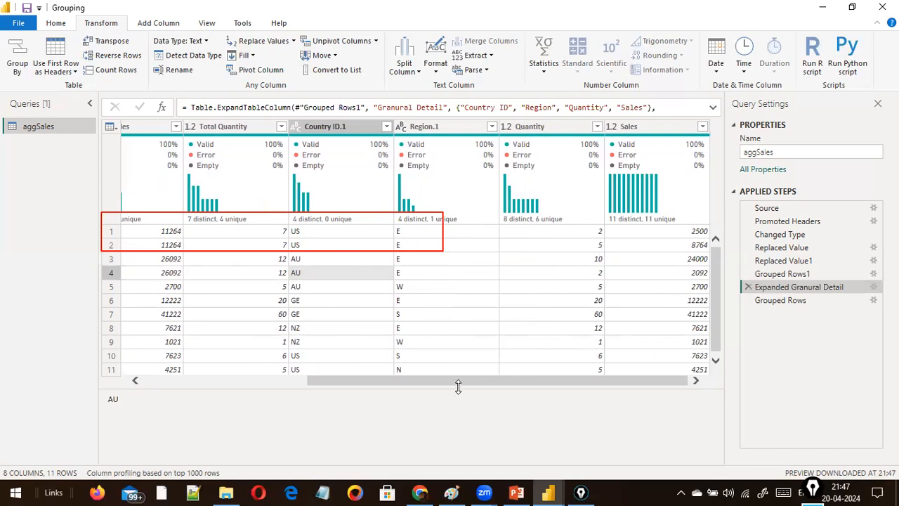
{"action": "left_click_drag", "start_coordinate": [421, 379], "coordinate": [260, 390]}
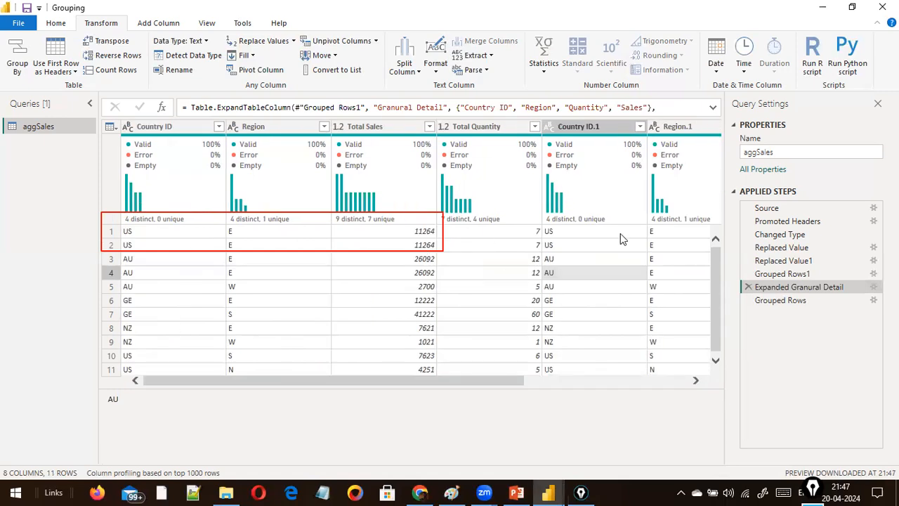
{"action": "left_click_drag", "start_coordinate": [481, 381], "coordinate": [567, 379]}
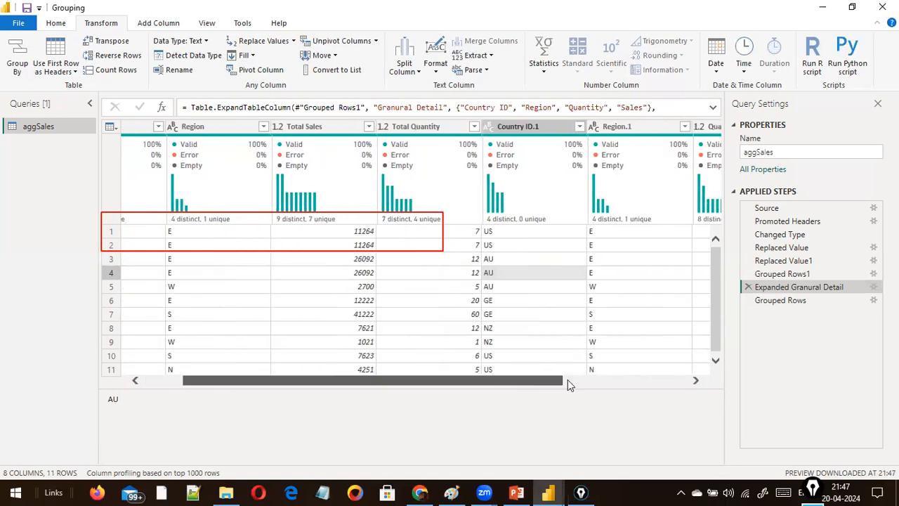
{"action": "scroll", "coordinate": [352, 243], "scroll_direction": "left", "scroll_amount": 2}
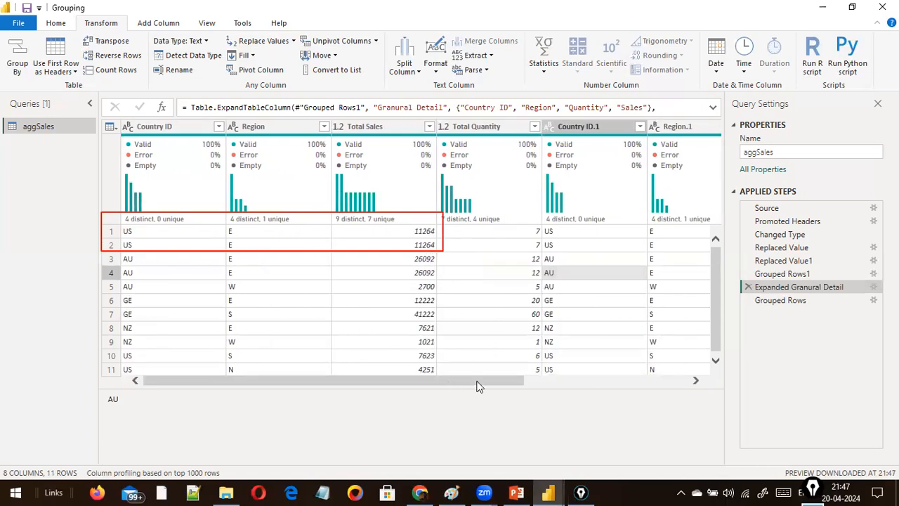
{"action": "left_click_drag", "start_coordinate": [480, 382], "coordinate": [691, 380]}
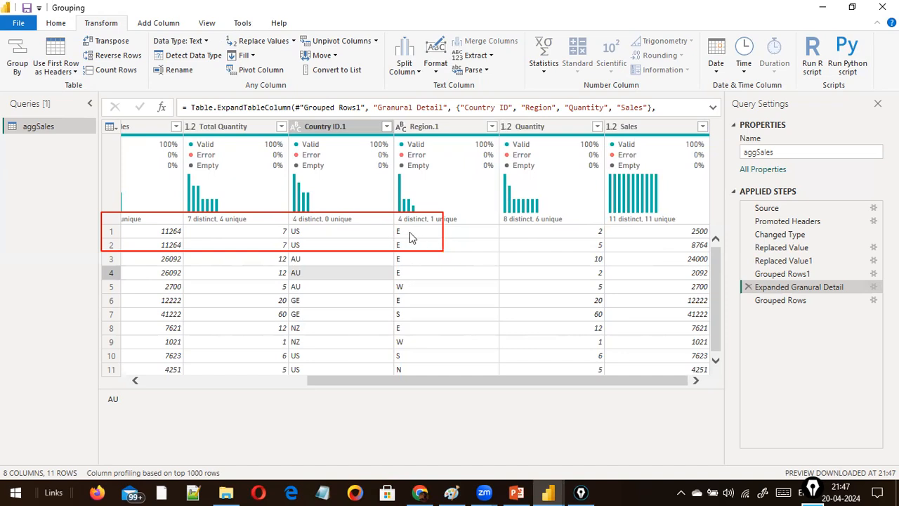
{"action": "mouse_move", "coordinate": [391, 200]}
{"action": "left_mouse_down"}
{"action": "mouse_move", "coordinate": [395, 252]}
{"action": "mouse_move", "coordinate": [737, 263]}
{"action": "mouse_move", "coordinate": [721, 257]}
{"action": "mouse_move", "coordinate": [665, 271]}
{"action": "mouse_move", "coordinate": [601, 227]}
{"action": "left_mouse_up"}
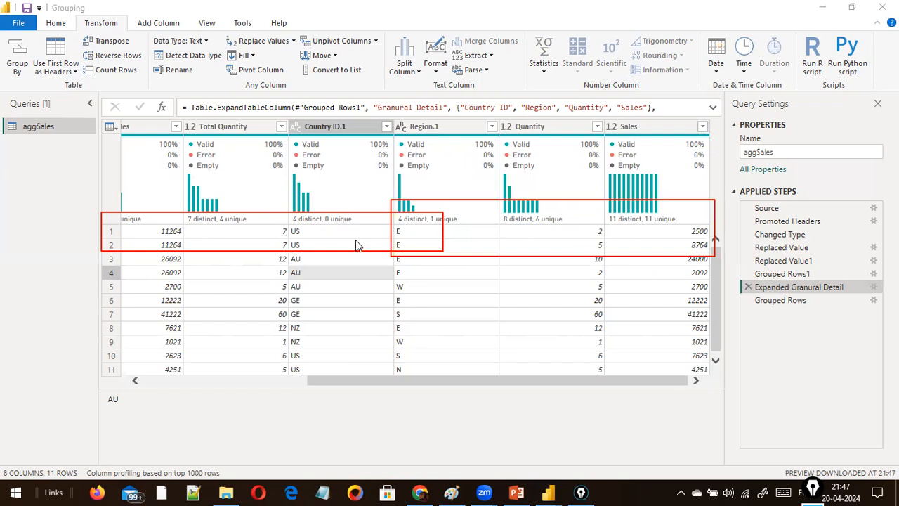
Mark the repeated Total Sales and Total Quantity values in the first two US rows, clear the marks, and review the leading columns.
{"action": "mouse_move", "coordinate": [288, 232]}
{"action": "left_mouse_down"}
{"action": "mouse_move", "coordinate": [600, 238]}
{"action": "mouse_move", "coordinate": [597, 251]}
{"action": "mouse_move", "coordinate": [603, 228]}
{"action": "mouse_move", "coordinate": [543, 246]}
{"action": "mouse_move", "coordinate": [284, 245]}
{"action": "left_mouse_up"}
{"action": "mouse_move", "coordinate": [135, 231]}
{"action": "left_mouse_down"}
{"action": "mouse_move", "coordinate": [674, 202]}
{"action": "mouse_move", "coordinate": [686, 242]}
{"action": "mouse_move", "coordinate": [683, 251]}
{"action": "mouse_move", "coordinate": [682, 210]}
{"action": "mouse_move", "coordinate": [301, 241]}
{"action": "mouse_move", "coordinate": [307, 248]}
{"action": "mouse_move", "coordinate": [330, 230]}
{"action": "mouse_move", "coordinate": [401, 232]}
{"action": "mouse_move", "coordinate": [383, 247]}
{"action": "mouse_move", "coordinate": [412, 253]}
{"action": "mouse_move", "coordinate": [340, 247]}
{"action": "mouse_move", "coordinate": [396, 260]}
{"action": "mouse_move", "coordinate": [211, 249]}
{"action": "mouse_move", "coordinate": [185, 237]}
{"action": "mouse_move", "coordinate": [395, 226]}
{"action": "mouse_move", "coordinate": [405, 251]}
{"action": "mouse_move", "coordinate": [274, 250]}
{"action": "mouse_move", "coordinate": [183, 242]}
{"action": "mouse_move", "coordinate": [176, 232]}
{"action": "left_mouse_up"}
{"action": "left_click_drag", "start_coordinate": [431, 380], "coordinate": [297, 387]}
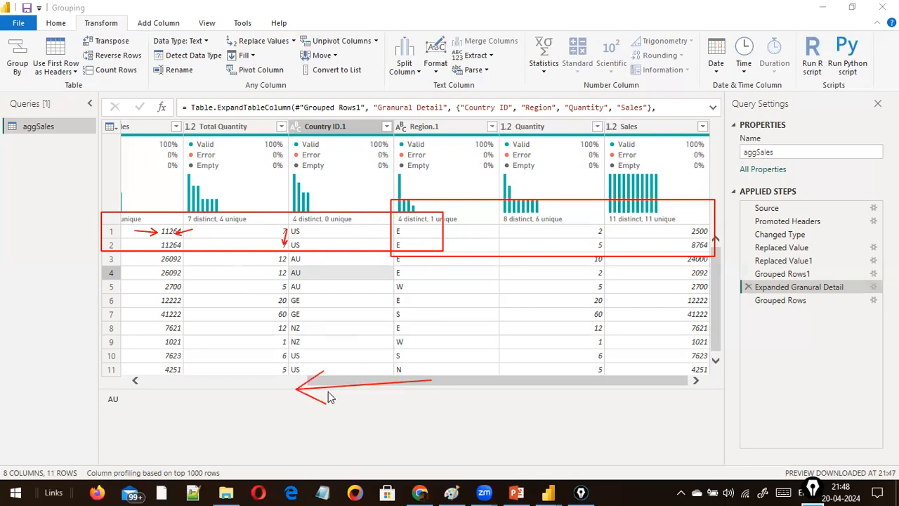
{"action": "key", "text": "Escape"}
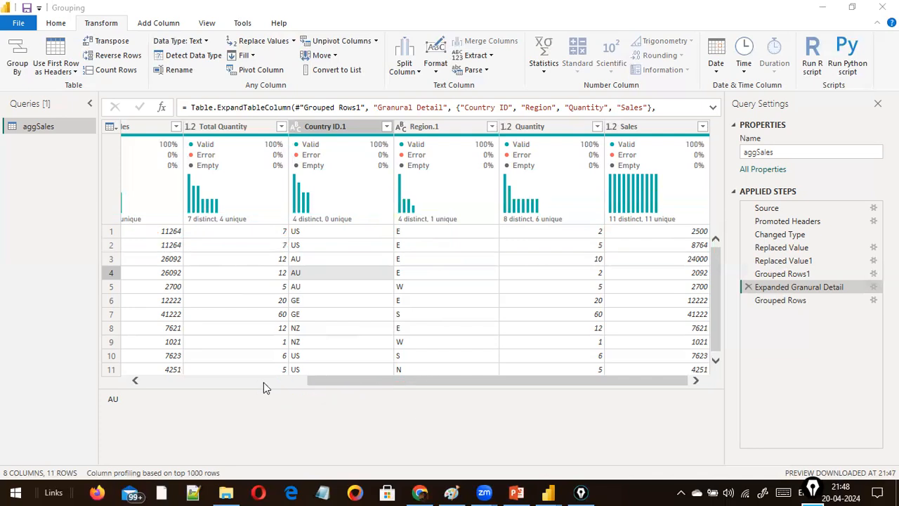
{"action": "scroll", "coordinate": [149, 251], "scroll_direction": "left", "scroll_amount": 3}
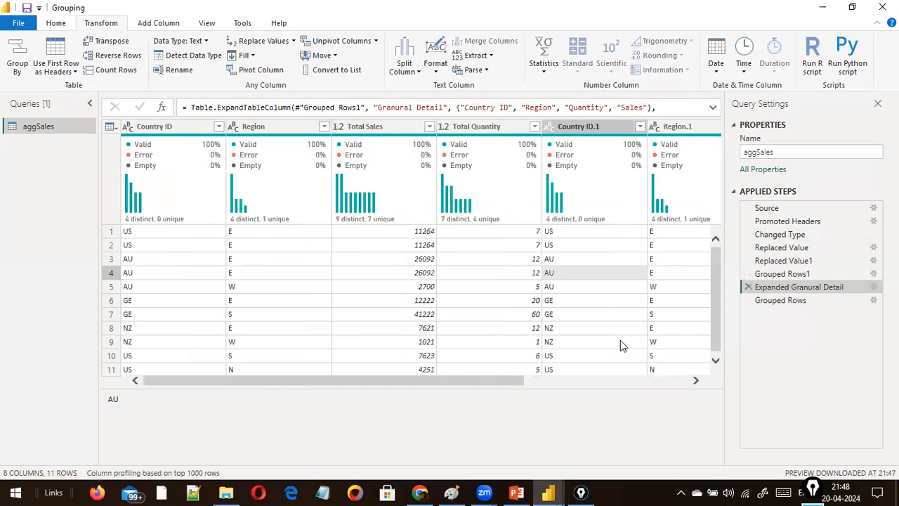
Delete the final Grouped Rows step from the aggSales query.
{"action": "left_click", "coordinate": [748, 300]}
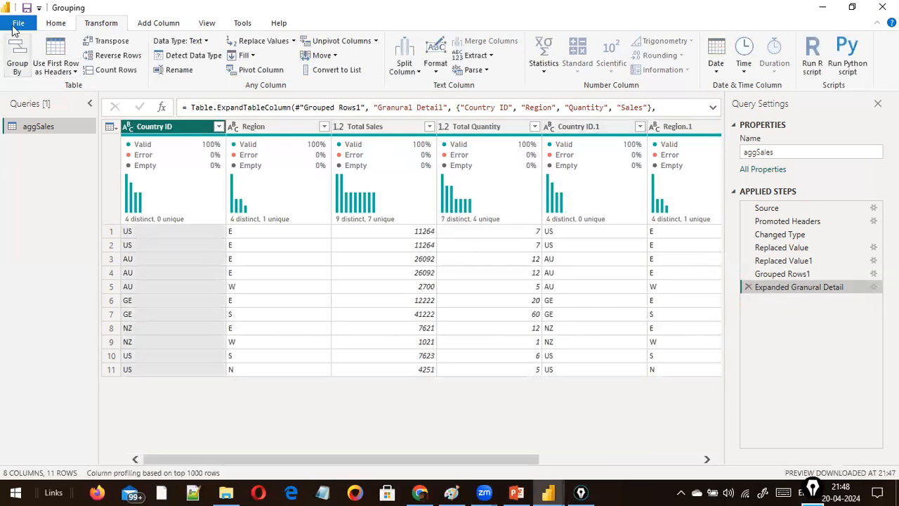
{"action": "left_click", "coordinate": [14, 27]}
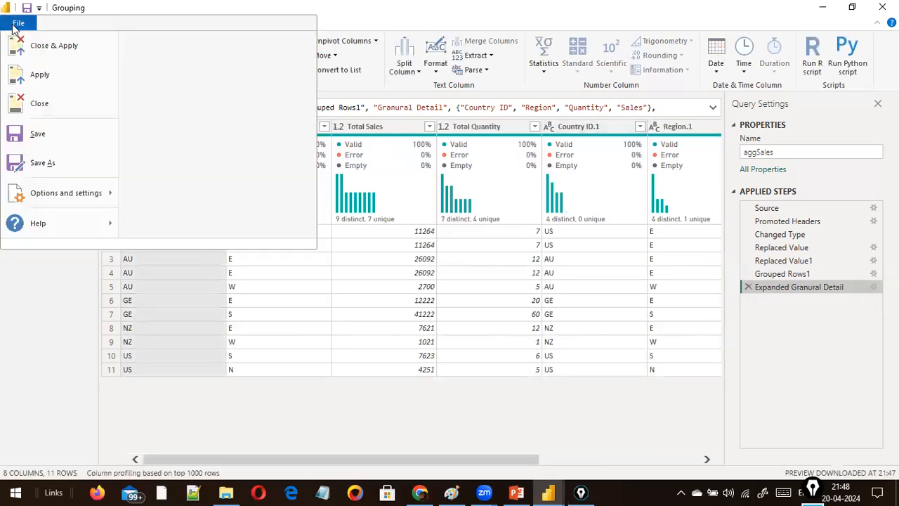
{"action": "left_click", "coordinate": [359, 9]}
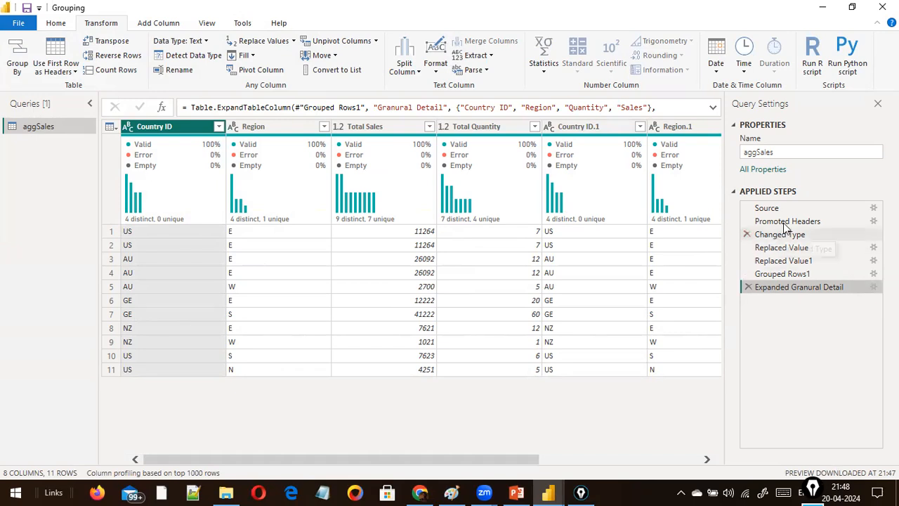
Review the Promoted Headers and Replaced Value steps, and check the distinct Country ID values in its filter list without applying a filter.
{"action": "left_click", "coordinate": [737, 221]}
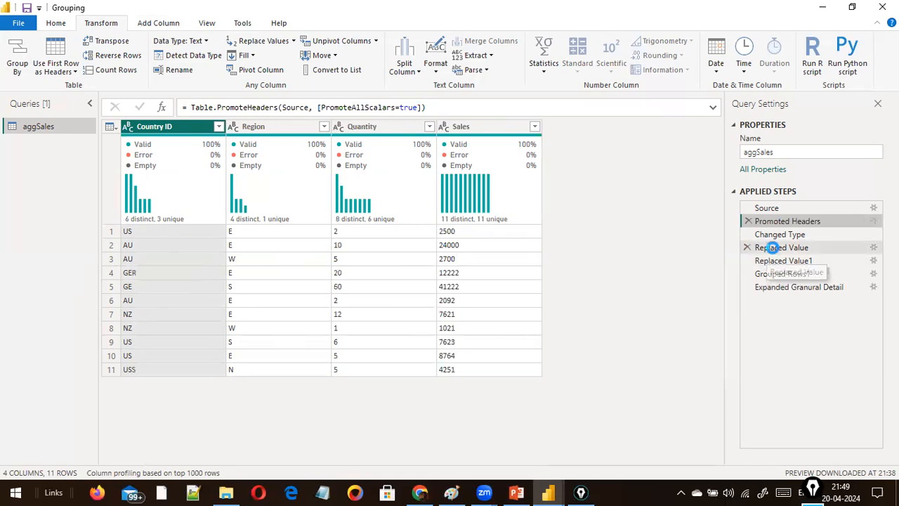
{"action": "left_click", "coordinate": [775, 249]}
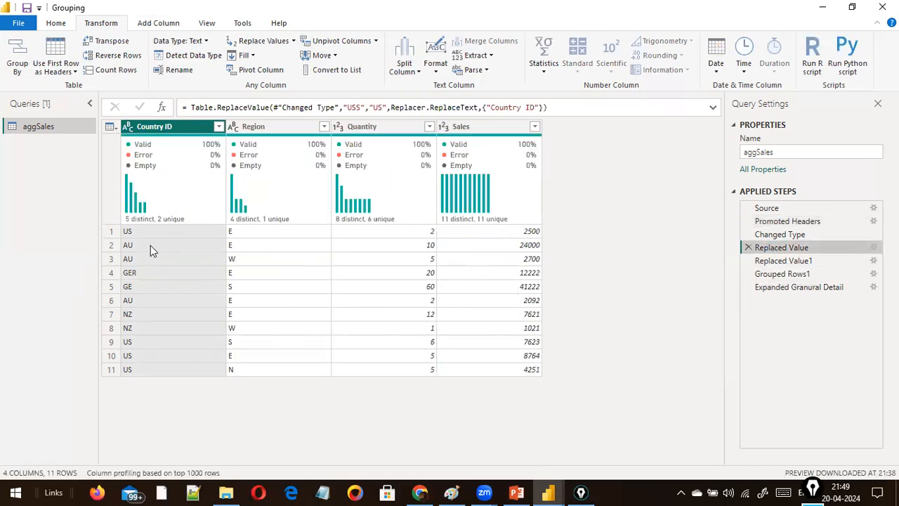
{"action": "left_click", "coordinate": [218, 127]}
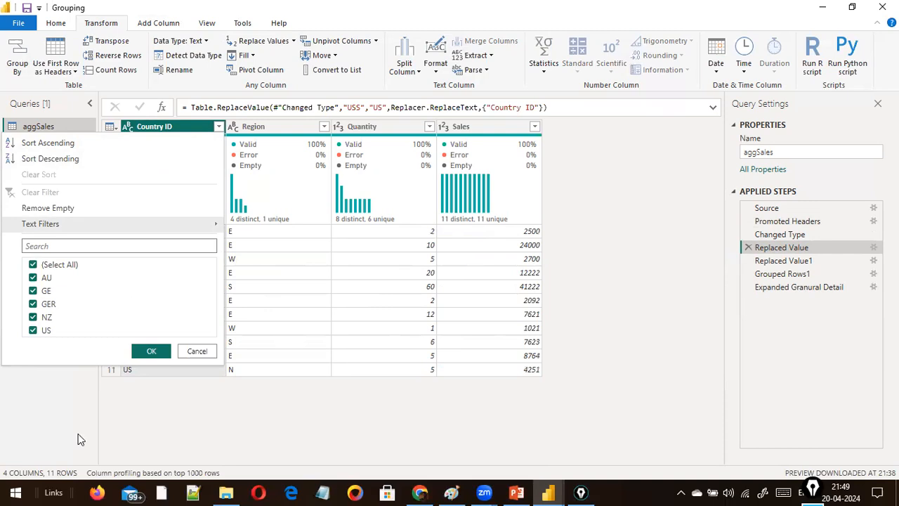
{"action": "left_click", "coordinate": [197, 351]}
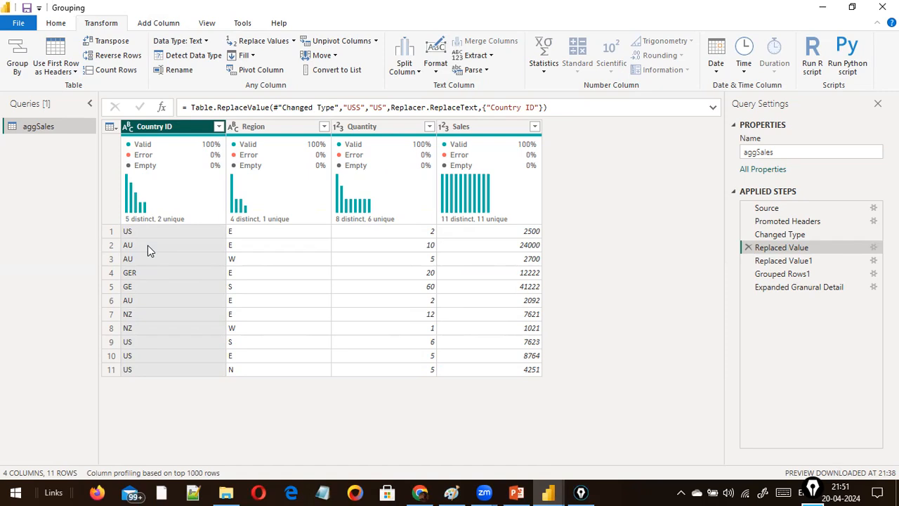
Handwrite an on-screen note beside the table linking fuzzy grouping to the Jaccard algorithm.
{"action": "mouse_move", "coordinate": [566, 198]}
{"action": "left_mouse_down"}
{"action": "mouse_move", "coordinate": [583, 191]}
{"action": "mouse_move", "coordinate": [621, 207]}
{"action": "mouse_move", "coordinate": [674, 191]}
{"action": "left_mouse_up"}
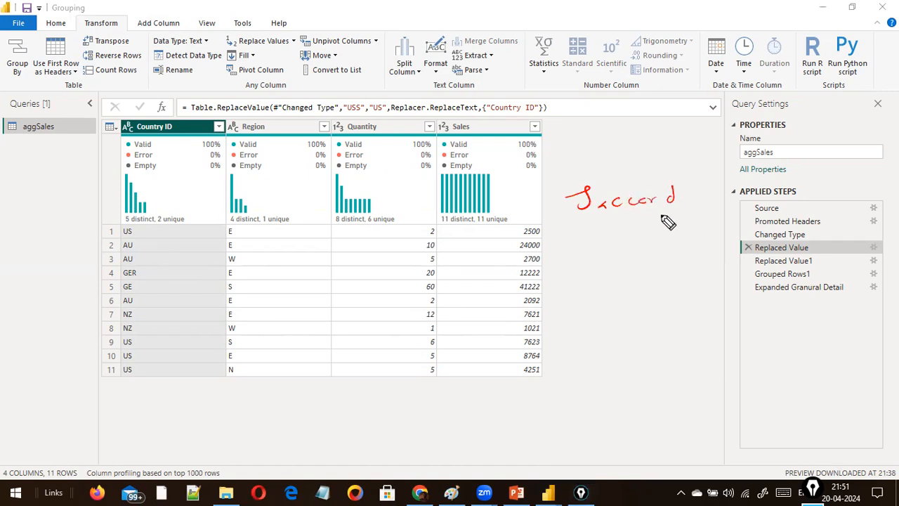
{"action": "mouse_move", "coordinate": [620, 226]}
{"action": "left_mouse_down"}
{"action": "mouse_move", "coordinate": [622, 235]}
{"action": "mouse_move", "coordinate": [634, 227]}
{"action": "mouse_move", "coordinate": [627, 231]}
{"action": "left_mouse_up"}
{"action": "mouse_move", "coordinate": [581, 131]}
{"action": "left_mouse_down"}
{"action": "mouse_move", "coordinate": [570, 153]}
{"action": "mouse_move", "coordinate": [602, 156]}
{"action": "mouse_move", "coordinate": [616, 144]}
{"action": "mouse_move", "coordinate": [674, 152]}
{"action": "mouse_move", "coordinate": [685, 140]}
{"action": "mouse_move", "coordinate": [718, 147]}
{"action": "mouse_move", "coordinate": [721, 155]}
{"action": "mouse_move", "coordinate": [695, 172]}
{"action": "left_mouse_up"}
{"action": "mouse_move", "coordinate": [560, 167]}
{"action": "left_mouse_down"}
{"action": "mouse_move", "coordinate": [695, 165]}
{"action": "mouse_move", "coordinate": [567, 211]}
{"action": "left_mouse_up"}
{"action": "mouse_move", "coordinate": [621, 228]}
{"action": "left_mouse_down"}
{"action": "mouse_move", "coordinate": [638, 224]}
{"action": "mouse_move", "coordinate": [632, 238]}
{"action": "mouse_move", "coordinate": [685, 230]}
{"action": "mouse_move", "coordinate": [688, 220]}
{"action": "left_mouse_up"}
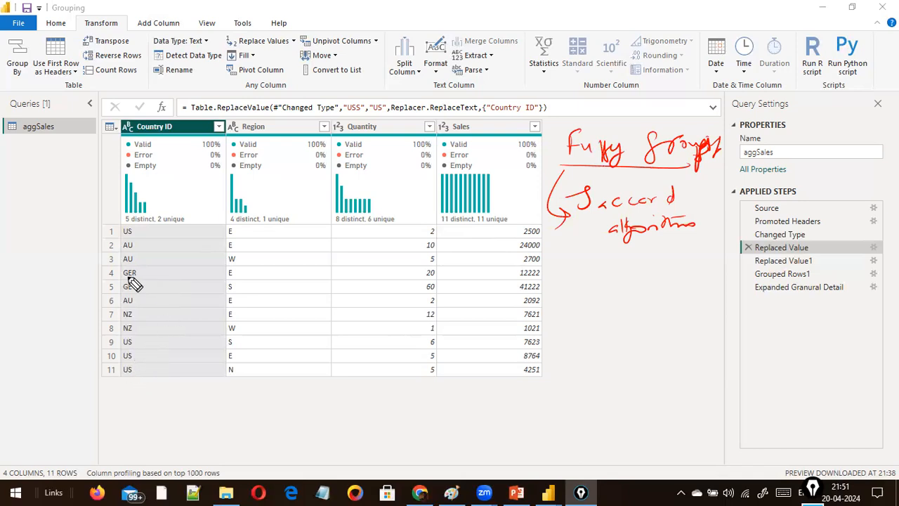
Mark the similar Country ID values GER and GE and the matching US entries as fuzzy grouping candidates, and clear all annotations.
{"action": "mouse_move", "coordinate": [149, 268]}
{"action": "left_mouse_down"}
{"action": "mouse_move", "coordinate": [112, 278]}
{"action": "mouse_move", "coordinate": [150, 278]}
{"action": "mouse_move", "coordinate": [146, 269]}
{"action": "left_mouse_up"}
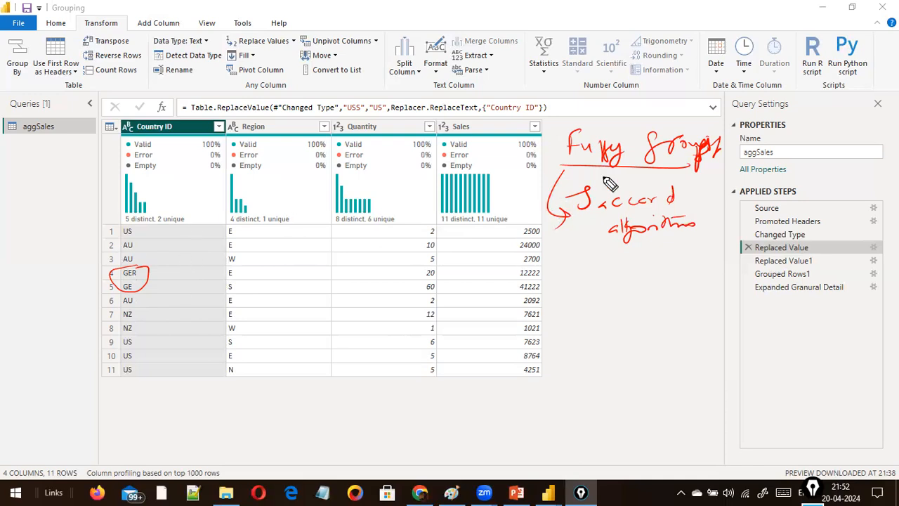
{"action": "left_click_drag", "start_coordinate": [568, 173], "coordinate": [684, 170]}
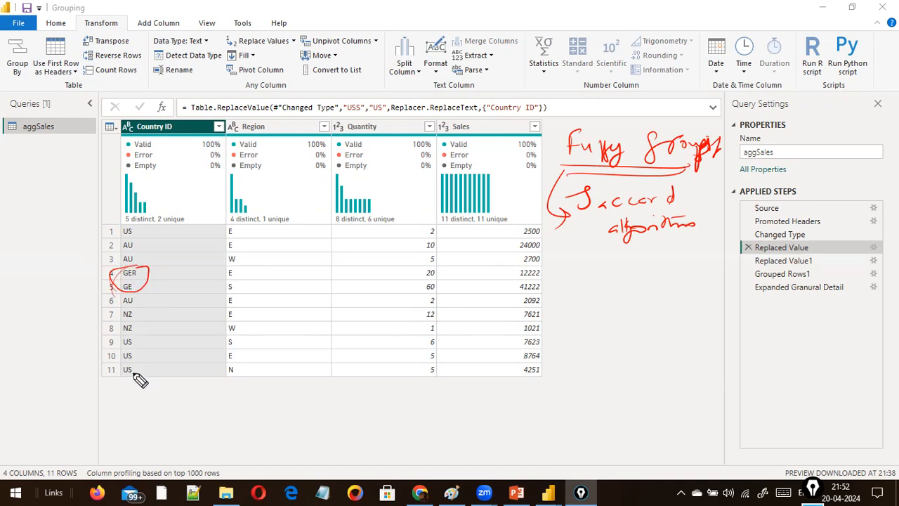
{"action": "left_click_drag", "start_coordinate": [143, 363], "coordinate": [135, 373]}
{"action": "mouse_move", "coordinate": [141, 335]}
{"action": "left_mouse_down"}
{"action": "mouse_move", "coordinate": [112, 372]}
{"action": "mouse_move", "coordinate": [132, 323]}
{"action": "left_mouse_up"}
{"action": "mouse_move", "coordinate": [112, 231]}
{"action": "left_mouse_down"}
{"action": "mouse_move", "coordinate": [128, 220]}
{"action": "mouse_move", "coordinate": [111, 359]}
{"action": "left_mouse_up"}
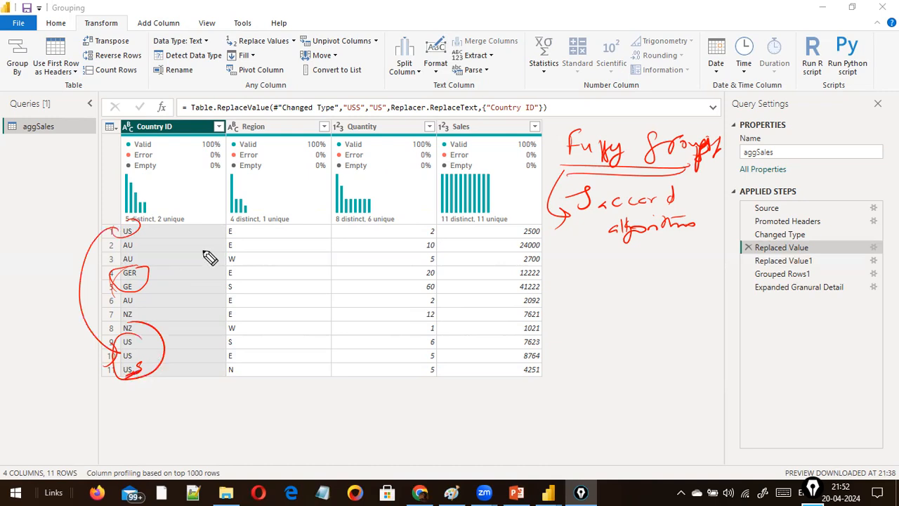
{"action": "key", "text": "ctrl+shift+7"}
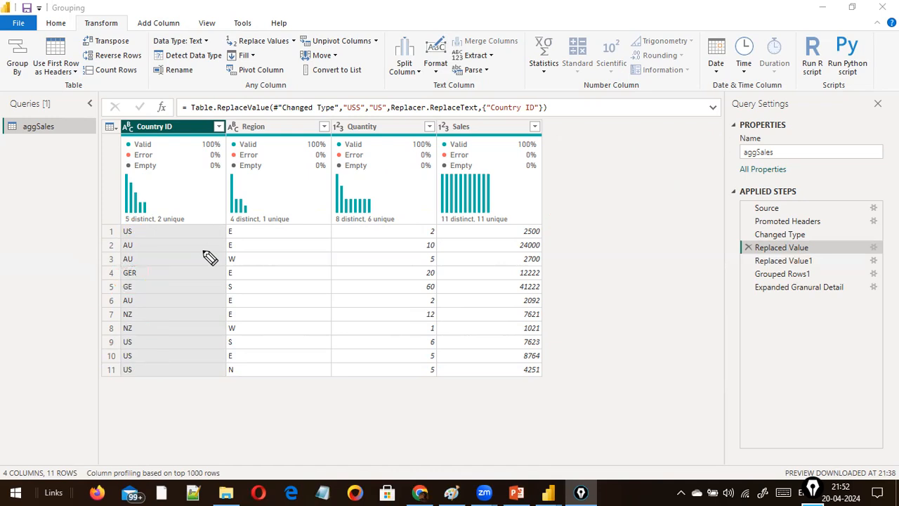
{"action": "left_click", "coordinate": [19, 23]}
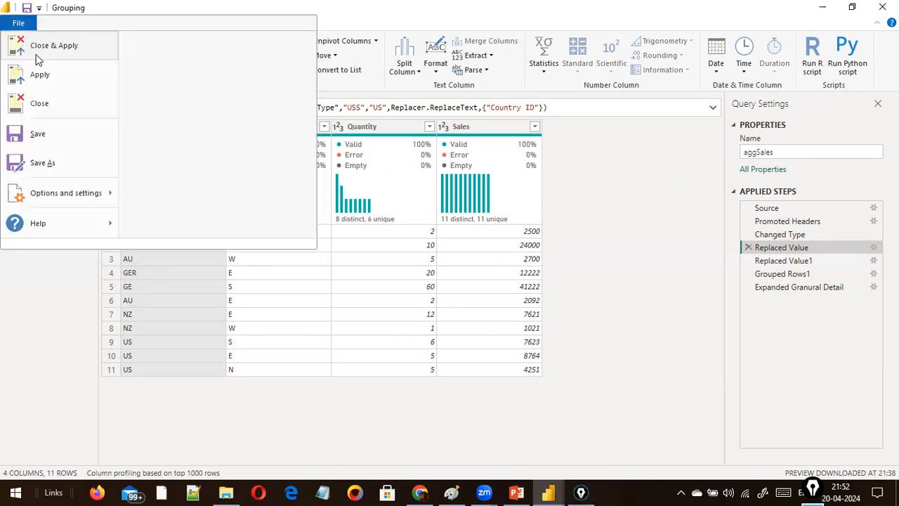
{"action": "key", "text": "Escape"}
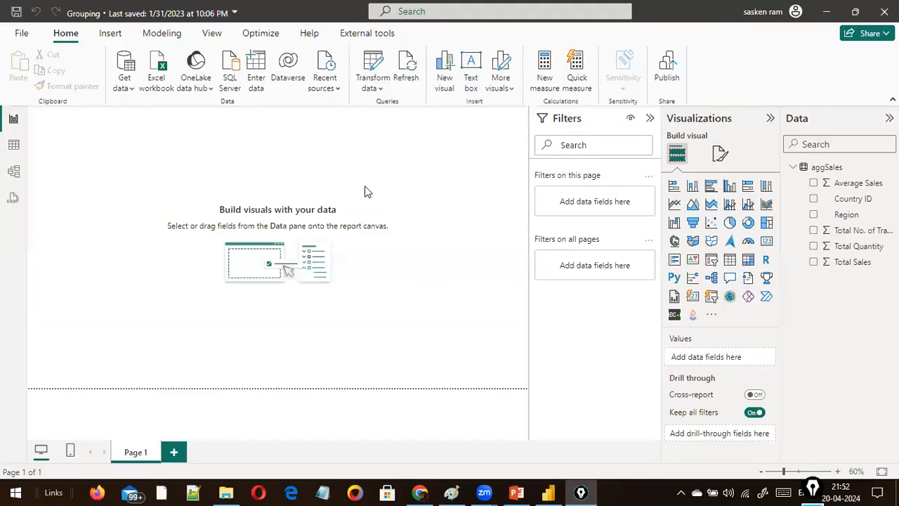
{"action": "left_click", "coordinate": [68, 36]}
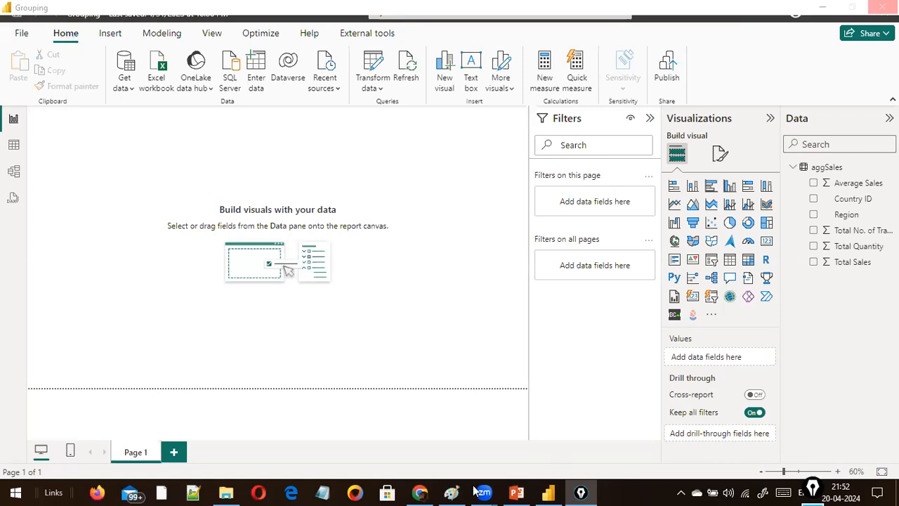
Switch to Chrome and try to open app.power.com in a new tab.
{"action": "left_click", "coordinate": [420, 492]}
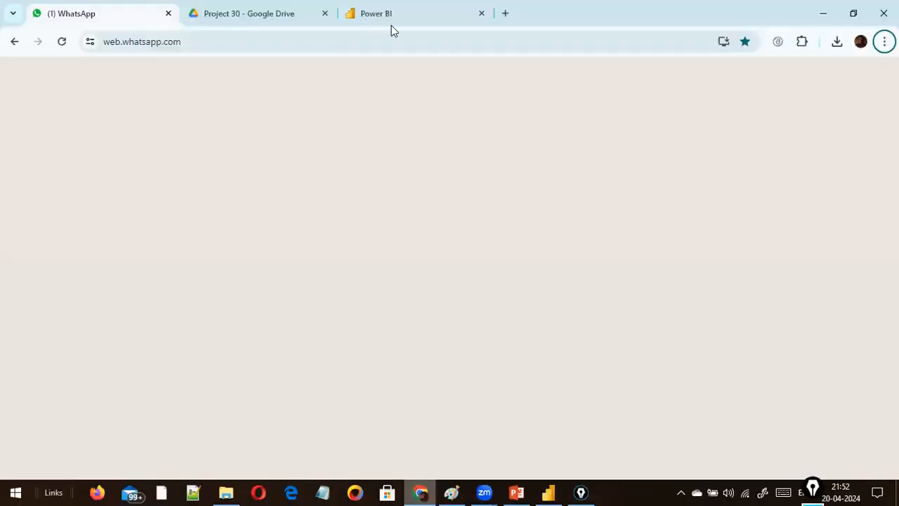
{"action": "key", "text": "alt+Tab"}
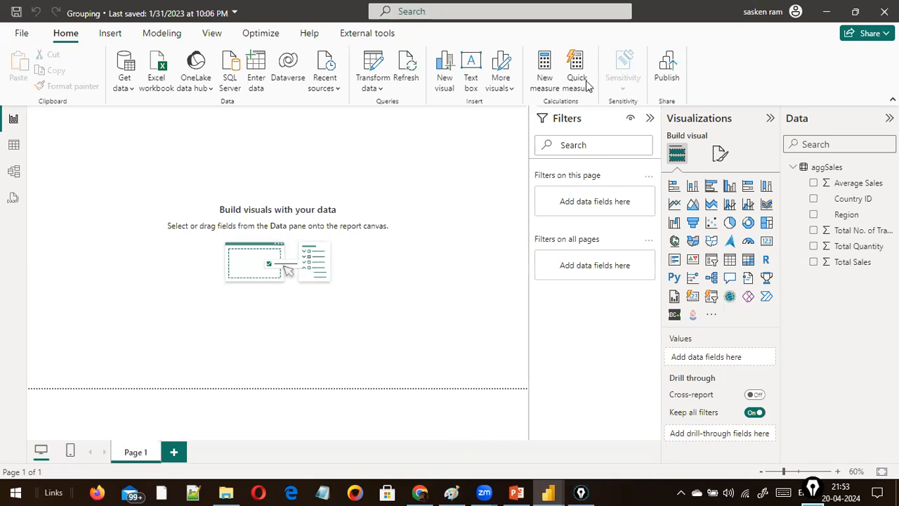
{"action": "key", "text": "alt+Tab"}
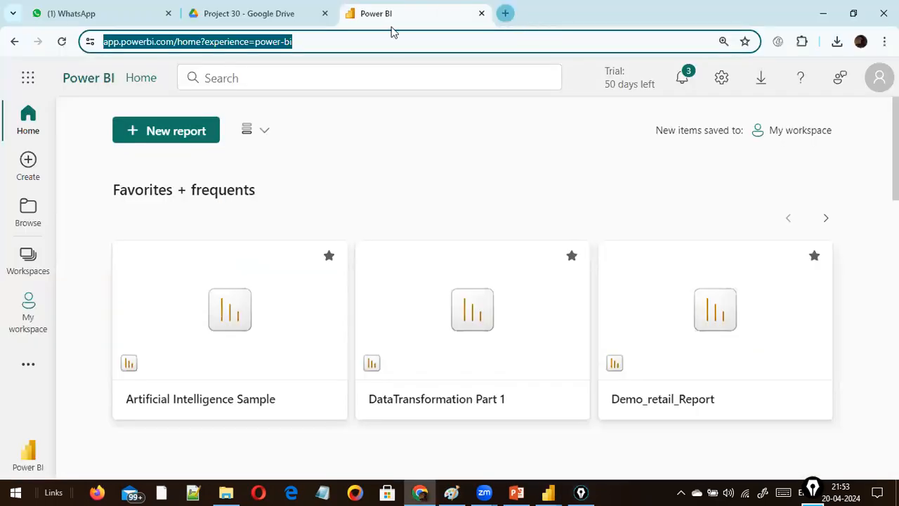
{"action": "left_click", "coordinate": [508, 14]}
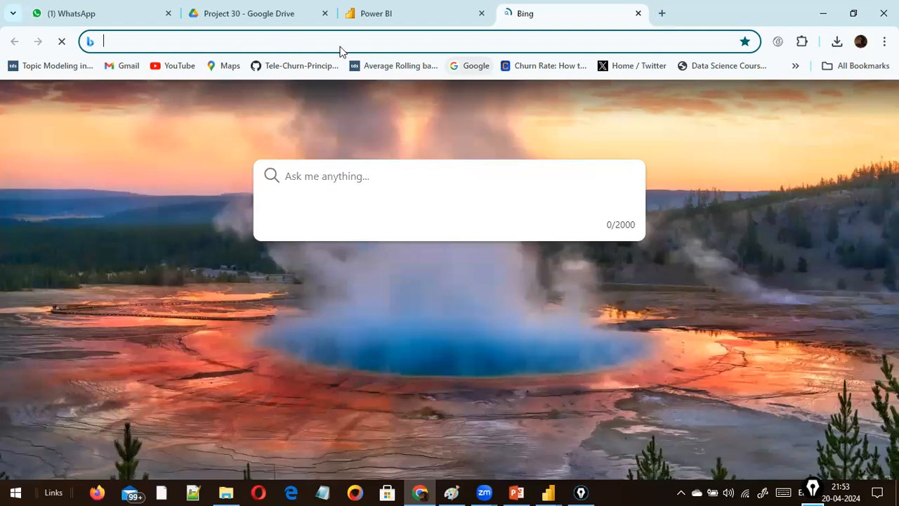
{"action": "type", "text": "app.power.com"}
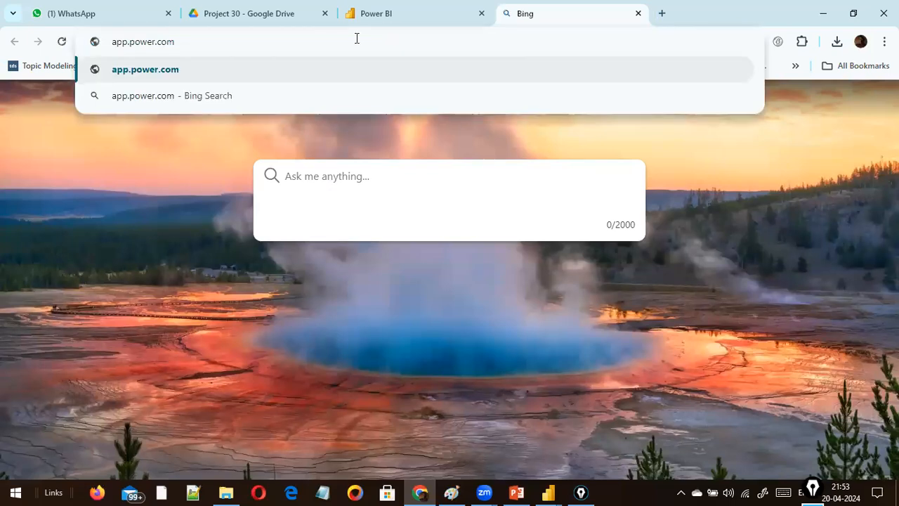
{"action": "key", "text": "Return"}
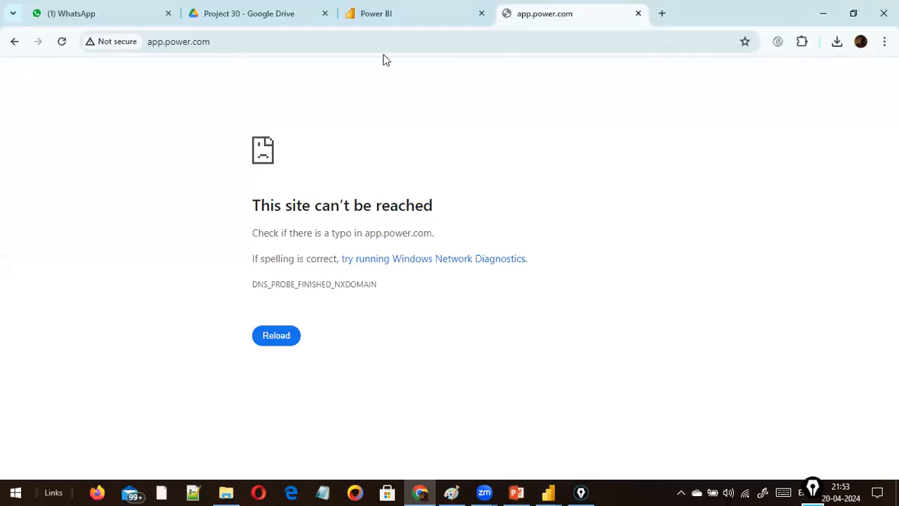
Correct the web address to app.powerbi.com and load the Power BI service home page.
{"action": "key", "text": "ctrl+l"}
{"action": "key", "text": "Right"}
{"action": "key", "text": "Left"}
{"action": "key", "text": "Left"}
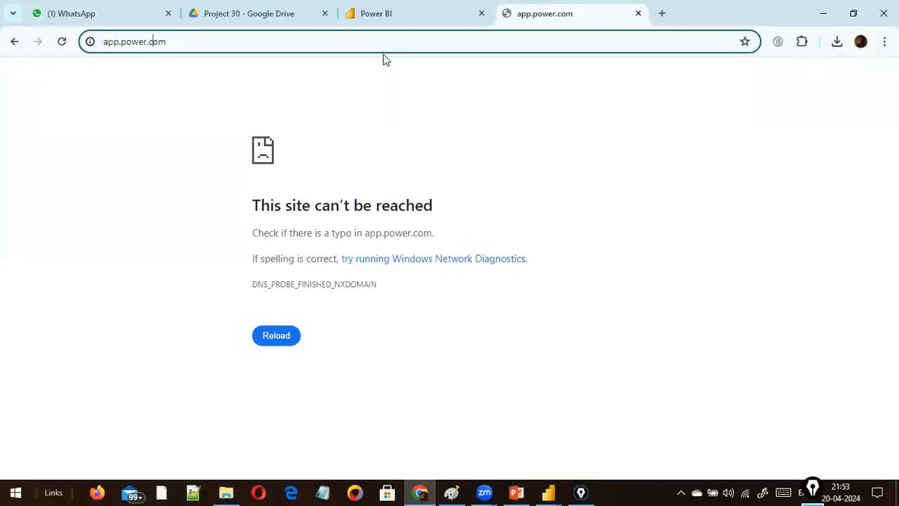
{"action": "key", "text": "Left"}
{"action": "key", "text": "Left"}
{"action": "type", "text": "b"}
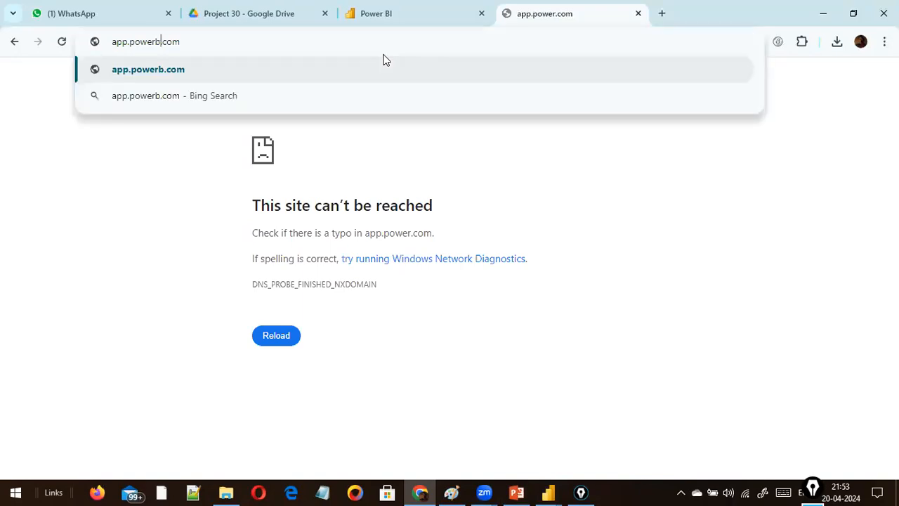
{"action": "type", "text": "i"}
{"action": "key", "text": "Return"}
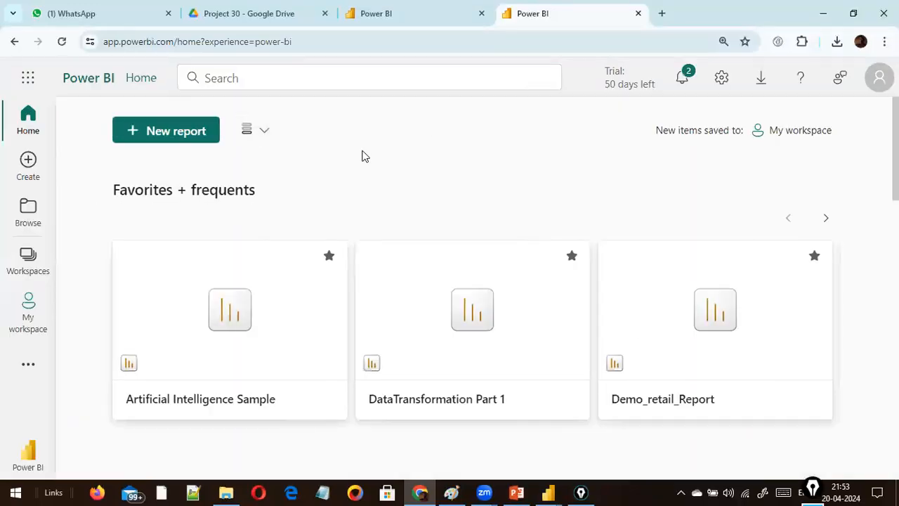
Look over the Power BI service home page and the list of available workspaces.
{"action": "scroll", "coordinate": [362, 156], "scroll_direction": "down", "scroll_amount": 2}
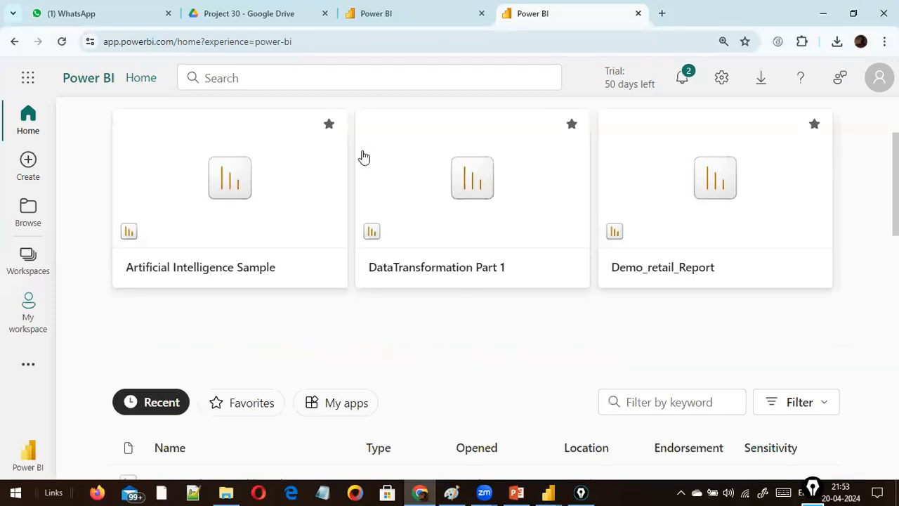
{"action": "scroll", "coordinate": [361, 156], "scroll_direction": "up", "scroll_amount": 1}
{"action": "scroll", "coordinate": [362, 156], "scroll_direction": "up", "scroll_amount": 1}
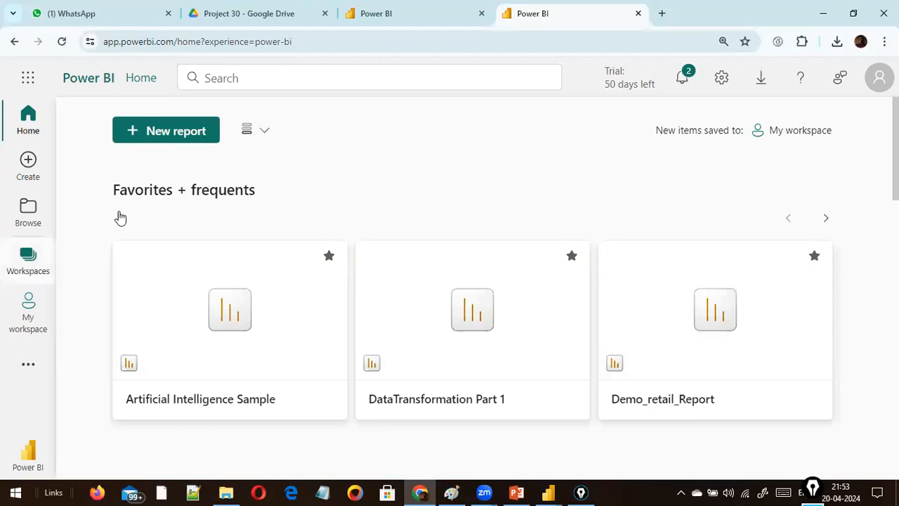
{"action": "left_click", "coordinate": [31, 275]}
{"action": "left_click", "coordinate": [403, 174]}
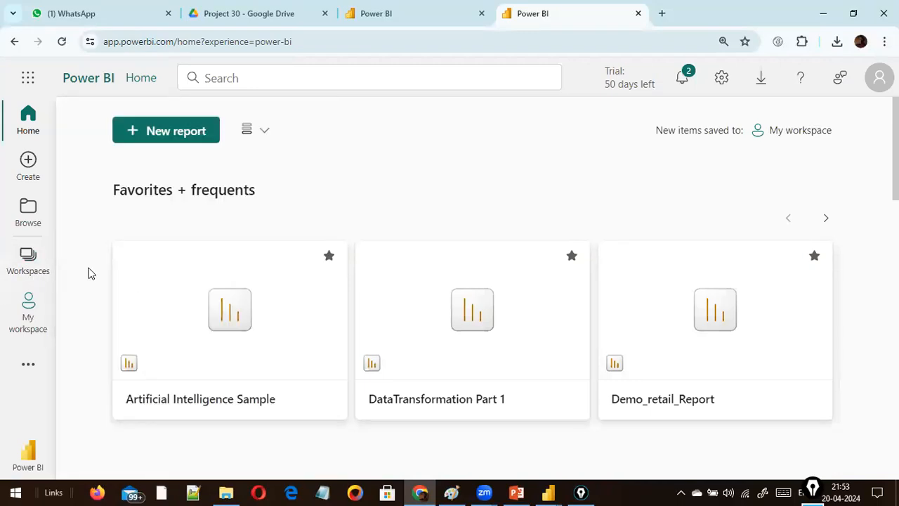
{"action": "left_click", "coordinate": [28, 259]}
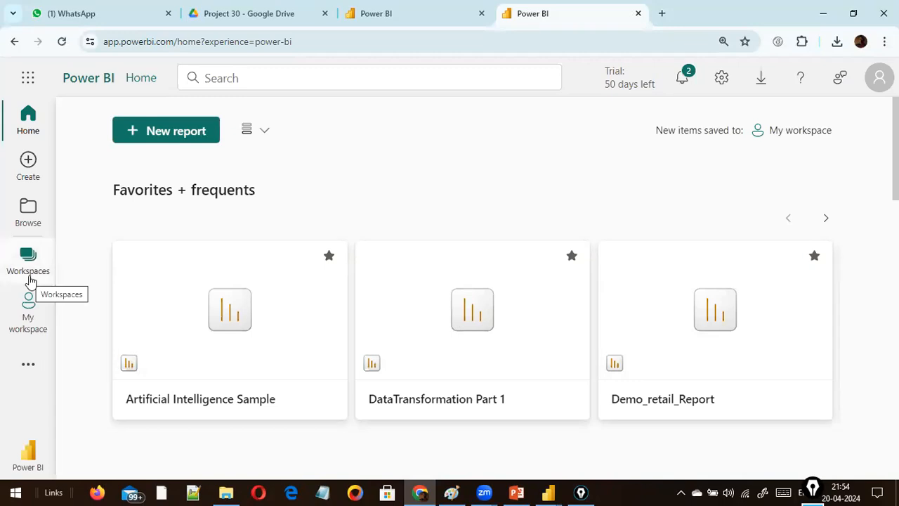
{"action": "left_click", "coordinate": [29, 276]}
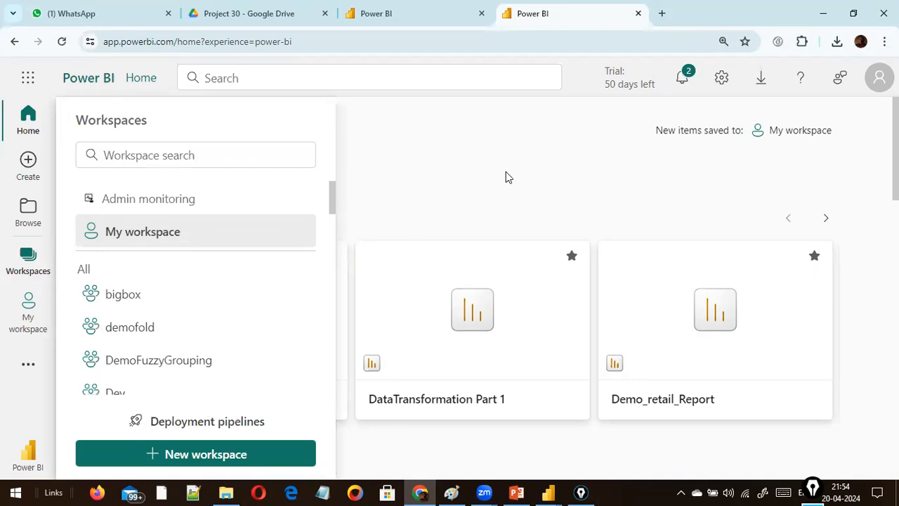
{"action": "key", "text": "Escape"}
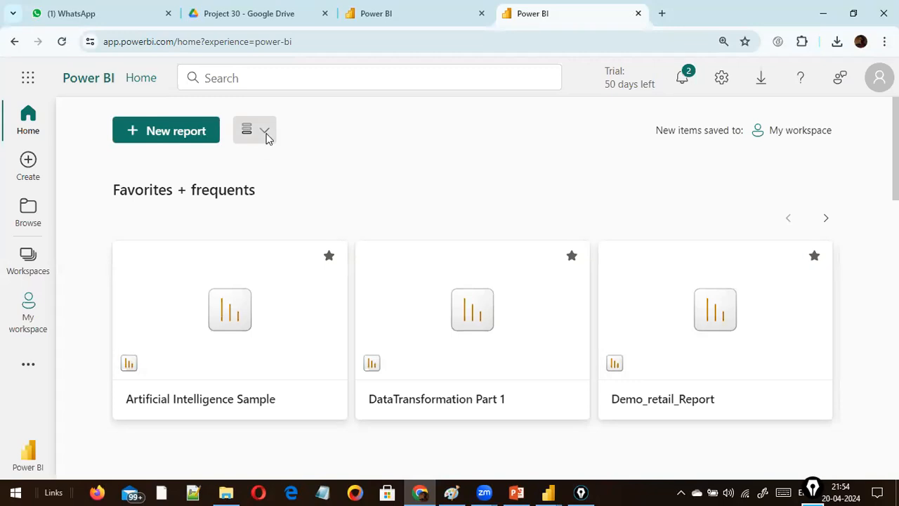
{"action": "left_click", "coordinate": [266, 138]}
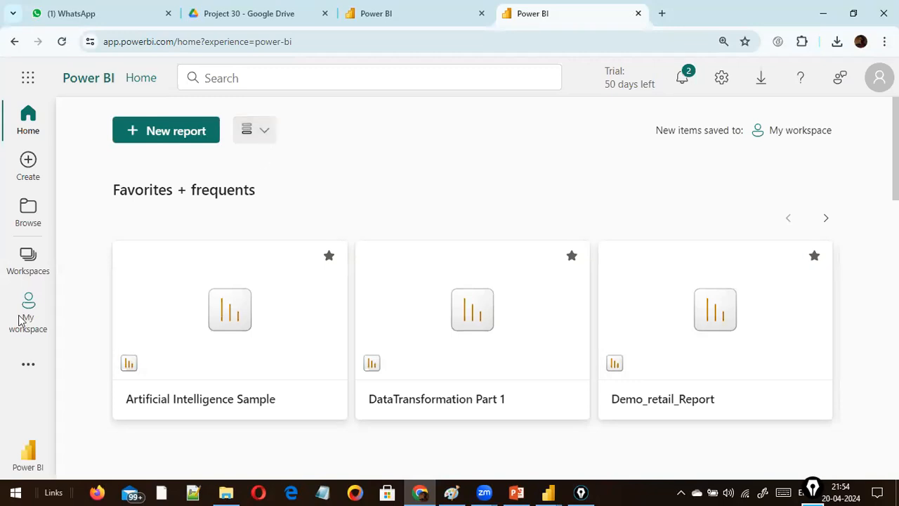
Open the workspace list and look through the existing workspaces.
{"action": "left_click", "coordinate": [29, 264]}
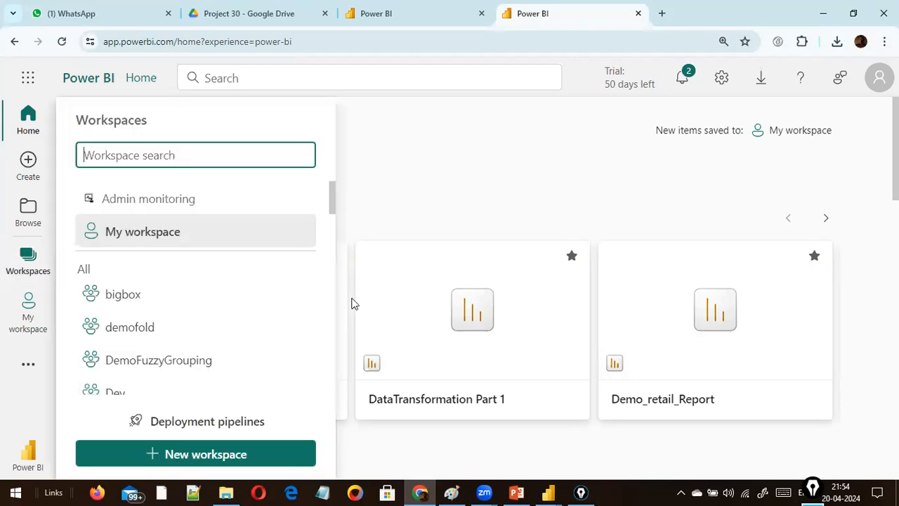
{"action": "scroll", "coordinate": [259, 335], "scroll_direction": "down", "scroll_amount": 5}
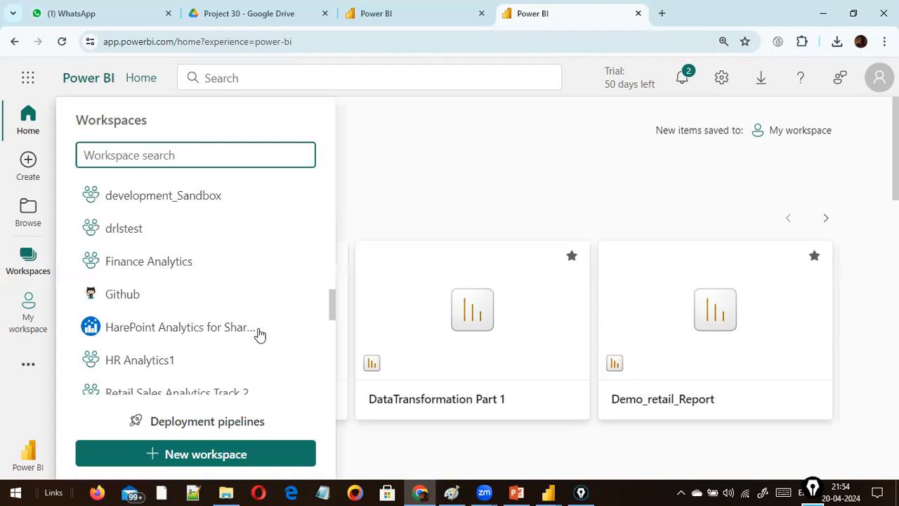
{"action": "scroll", "coordinate": [260, 334], "scroll_direction": "up", "scroll_amount": 2}
{"action": "scroll", "coordinate": [260, 334], "scroll_direction": "up", "scroll_amount": 3}
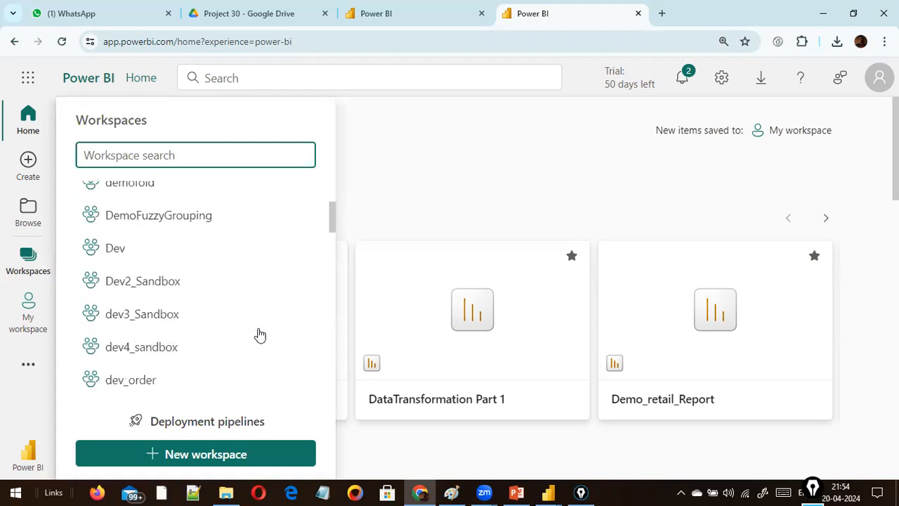
{"action": "scroll", "coordinate": [258, 337], "scroll_direction": "up", "scroll_amount": 2}
{"action": "scroll", "coordinate": [283, 372], "scroll_direction": "down", "scroll_amount": 3}
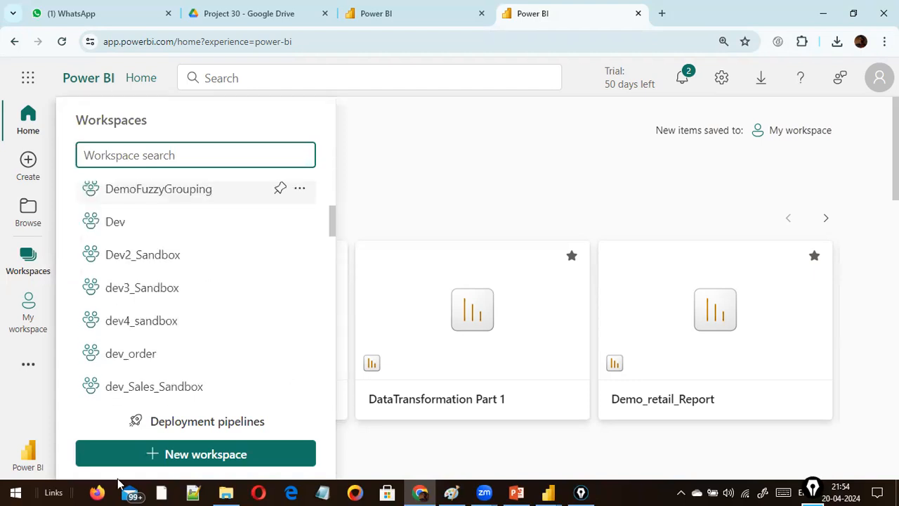
{"action": "scroll", "coordinate": [179, 249], "scroll_direction": "down", "scroll_amount": 1}
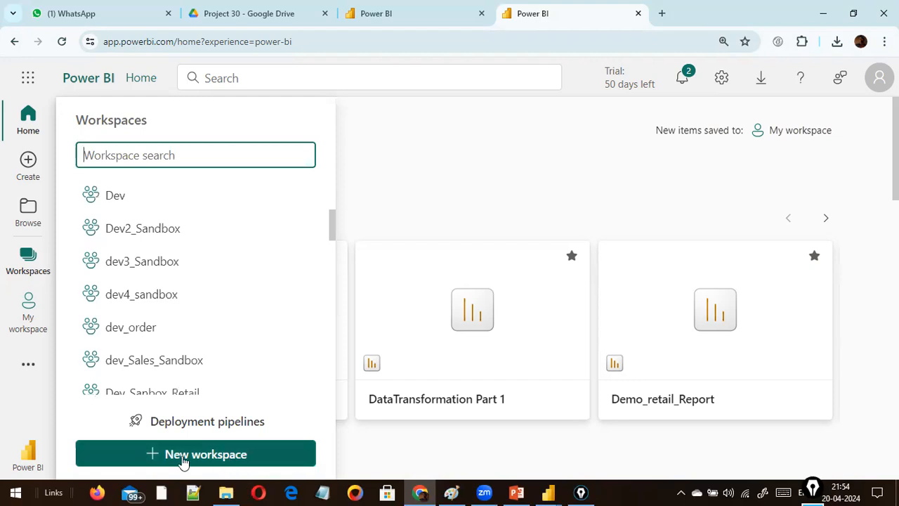
Draw red arrows pointing out the Workspaces entry, the New workspace option and the workspace search area.
{"action": "left_click_drag", "start_coordinate": [319, 359], "coordinate": [257, 441]}
{"action": "left_click_drag", "start_coordinate": [2, 205], "coordinate": [21, 250]}
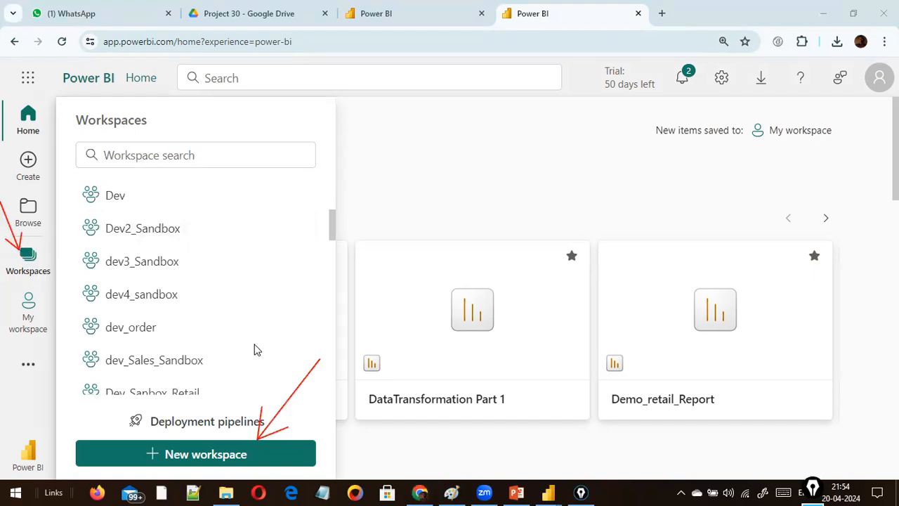
{"action": "left_click_drag", "start_coordinate": [203, 151], "coordinate": [184, 246]}
Create a new workspace named Demo_Wrkspace, leaving its description empty and the other settings at their defaults.
{"action": "left_click", "coordinate": [206, 456]}
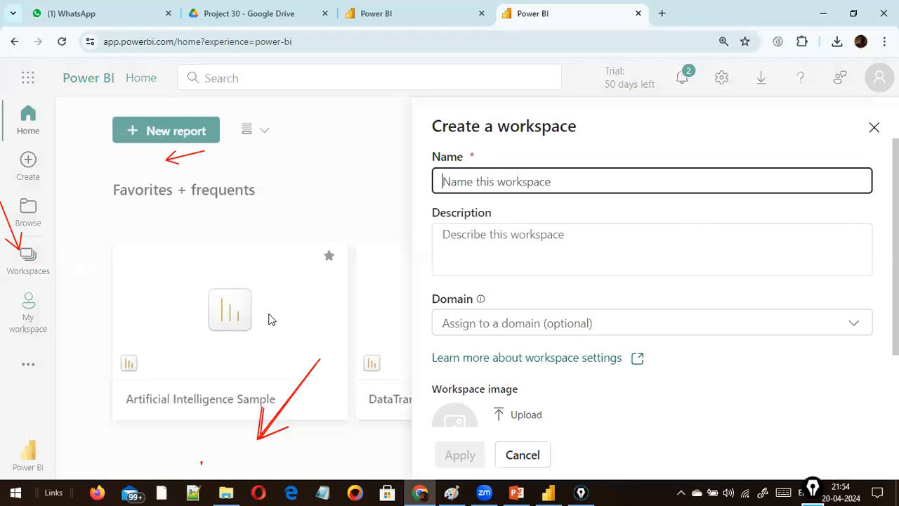
{"action": "type", "text": "Demo"}
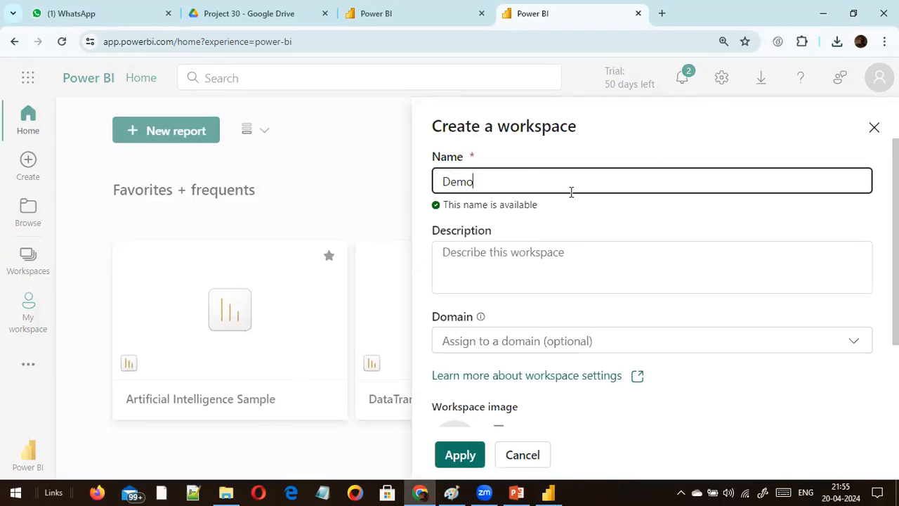
{"action": "type", "text": "_Wrkspace"}
{"action": "left_click", "coordinate": [520, 273]}
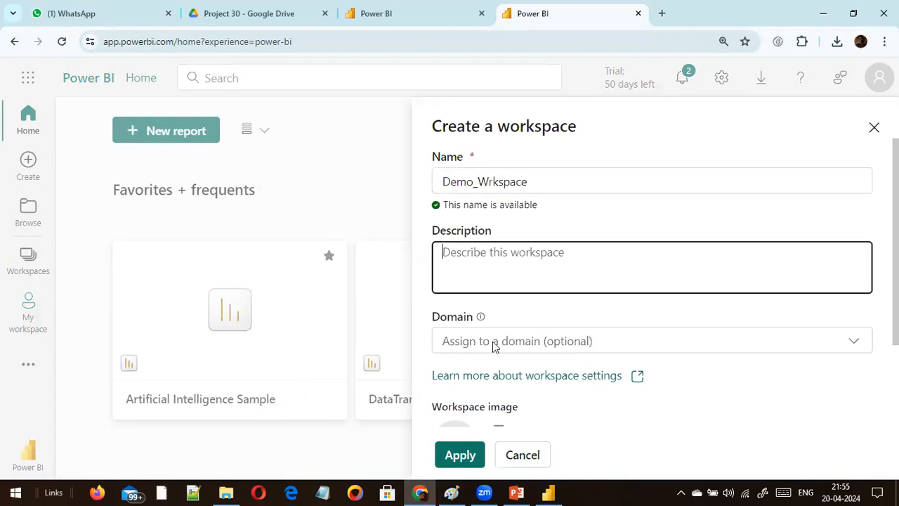
{"action": "scroll", "coordinate": [446, 455], "scroll_direction": "down", "scroll_amount": 2}
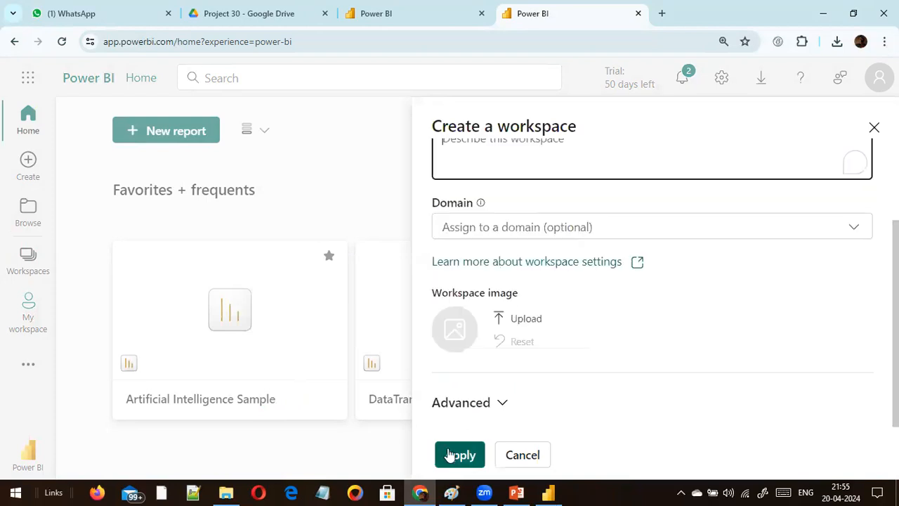
{"action": "left_click", "coordinate": [369, 289]}
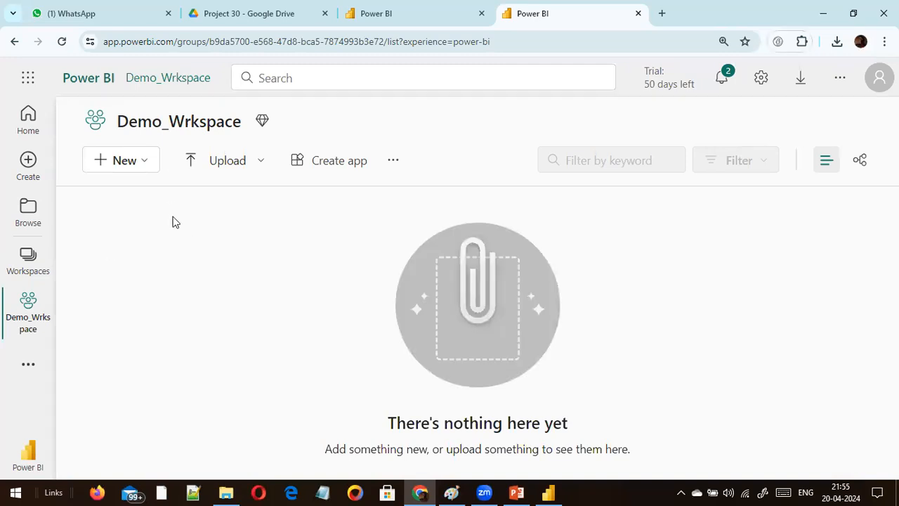
{"action": "left_click", "coordinate": [153, 169]}
{"action": "left_click", "coordinate": [345, 223]}
{"action": "key", "text": "ctrl+shift+a"}
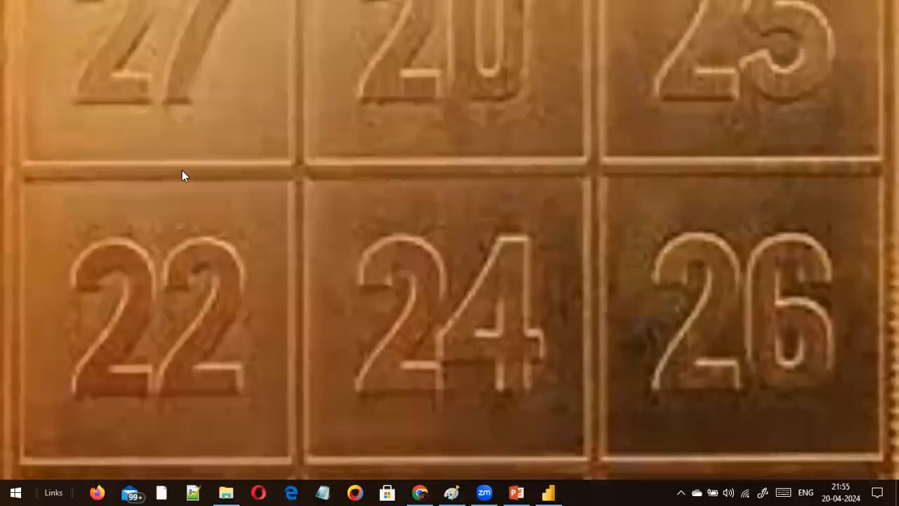
{"action": "key", "text": "alt+Tab"}
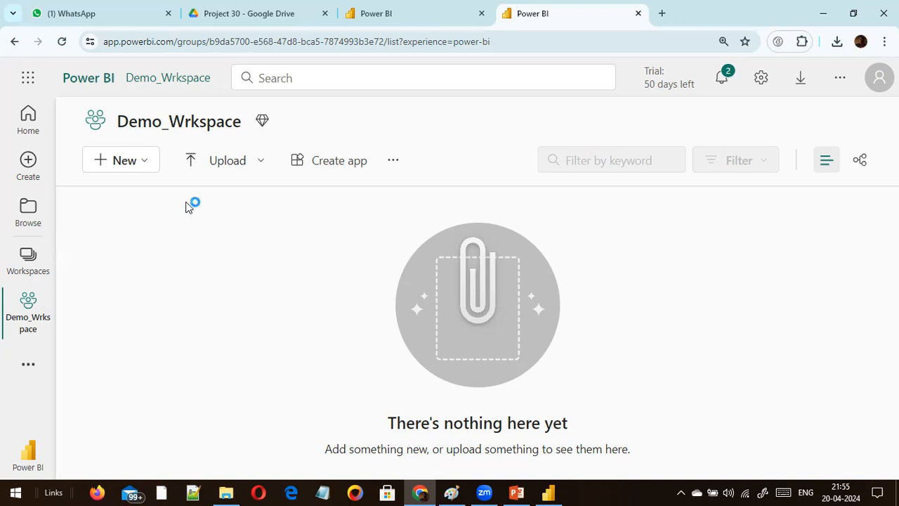
Start a new dataflow in Demo_Wrkspace and choose to define new tables for it.
{"action": "left_click", "coordinate": [145, 161]}
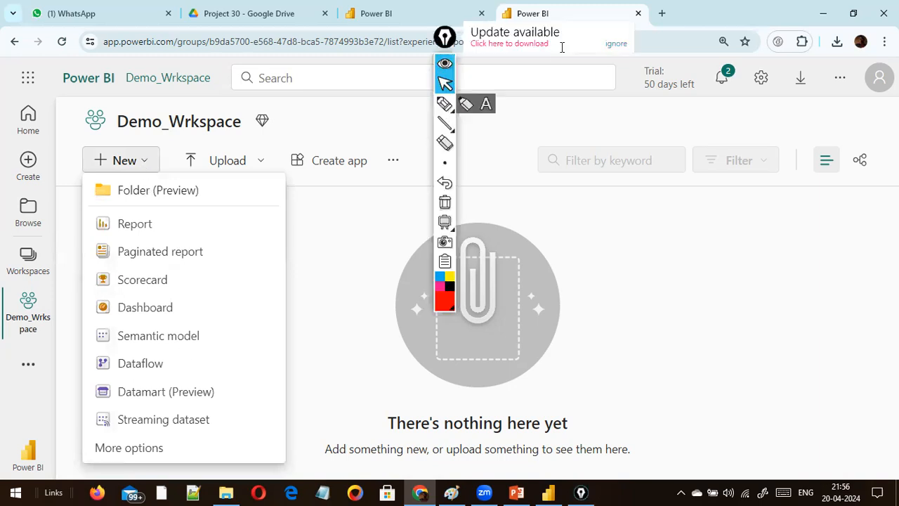
{"action": "left_click", "coordinate": [444, 47]}
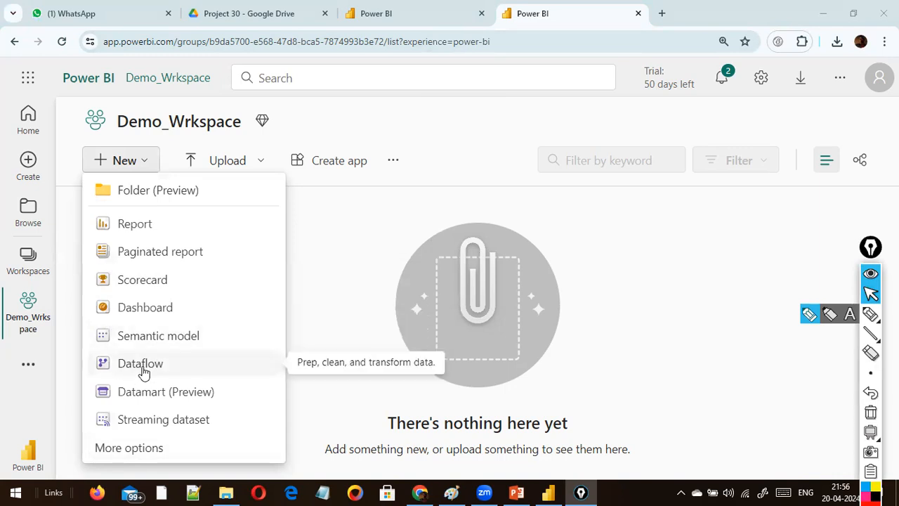
{"action": "left_click", "coordinate": [291, 285]}
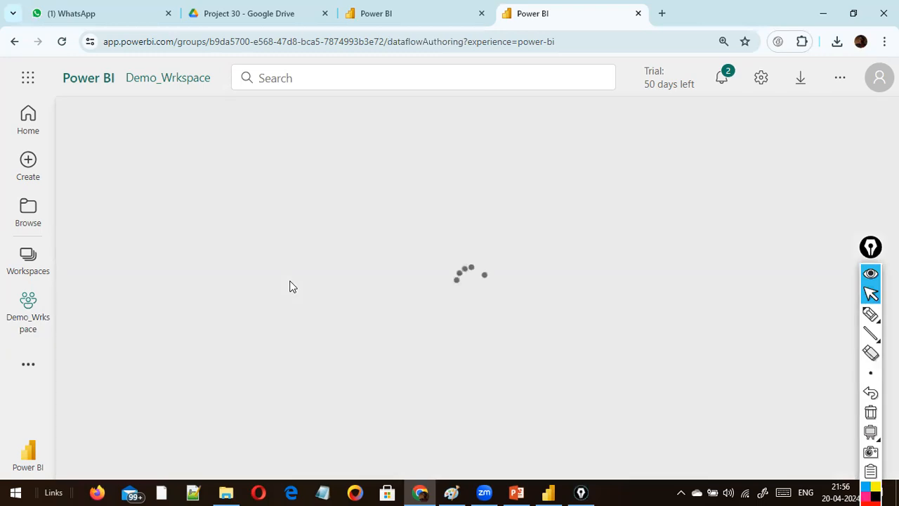
{"action": "scroll", "coordinate": [291, 305], "scroll_direction": "down", "scroll_amount": 3}
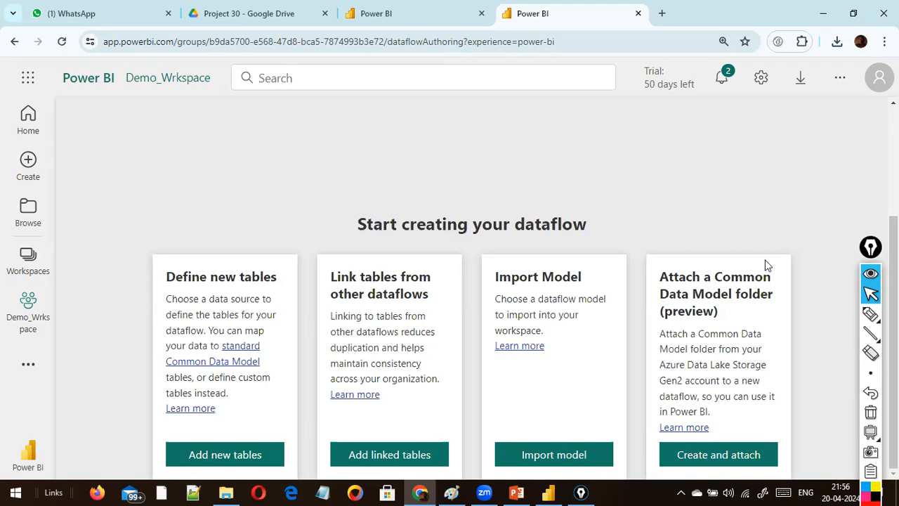
{"action": "left_click", "coordinate": [219, 454]}
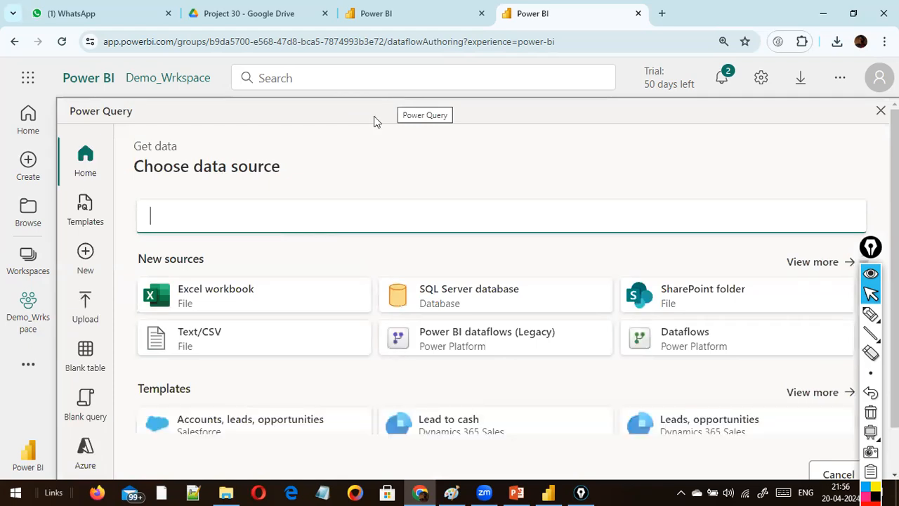
Choose Text/CSV as the dataflow's data source and enter aggsales as the file path.
{"action": "left_click", "coordinate": [216, 337]}
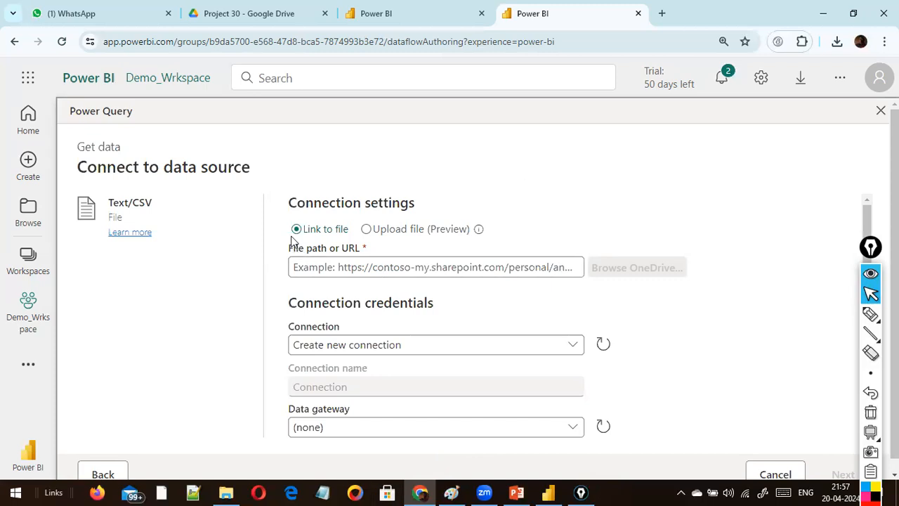
{"action": "left_click", "coordinate": [402, 268]}
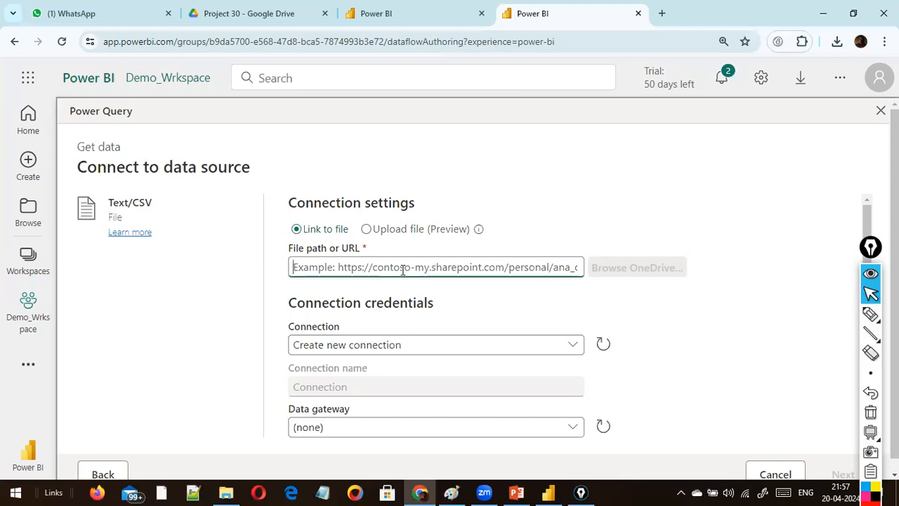
{"action": "type", "text": "a"}
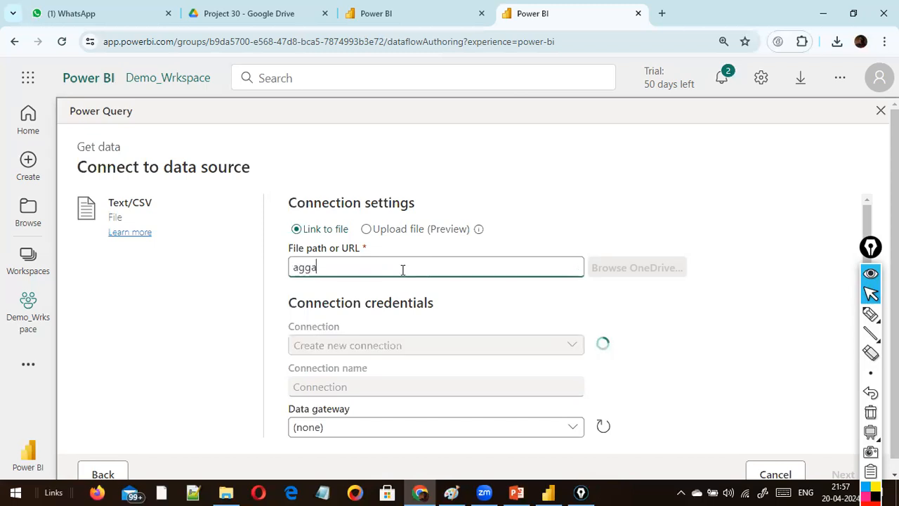
{"action": "type", "text": "ggsales"}
{"action": "key", "text": "Tab"}
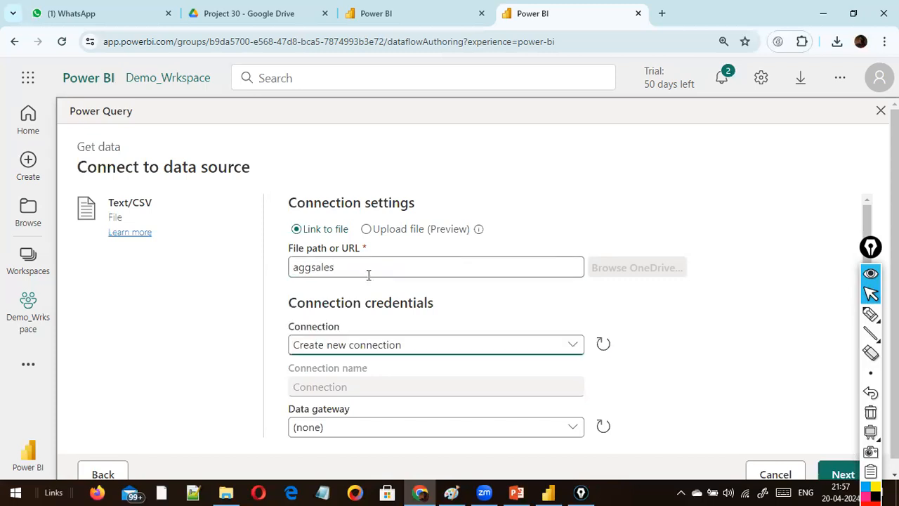
{"action": "key", "text": "shift+Tab"}
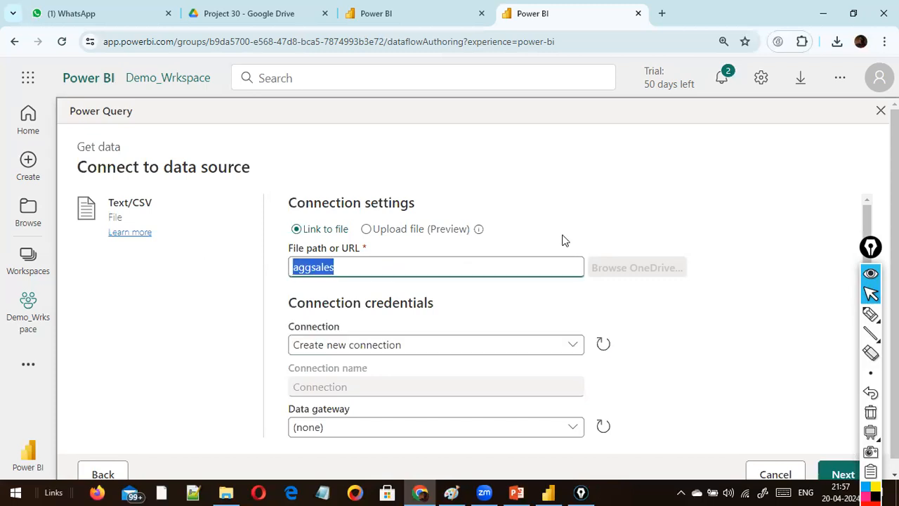
Replace the file path with D:/dat1/aggsales.csv.
{"action": "type", "text": "D:/"}
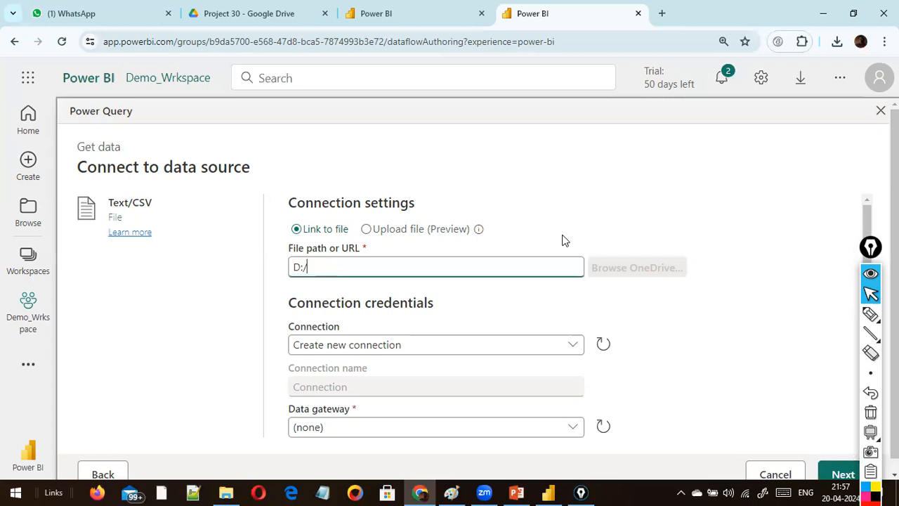
{"action": "type", "text": "dat1/"}
{"action": "type", "text": "aggs"}
{"action": "type", "text": "l"}
{"action": "type", "text": "als"}
{"action": "key", "text": "BackSpace"}
{"action": "type", "text": "es.csv"}
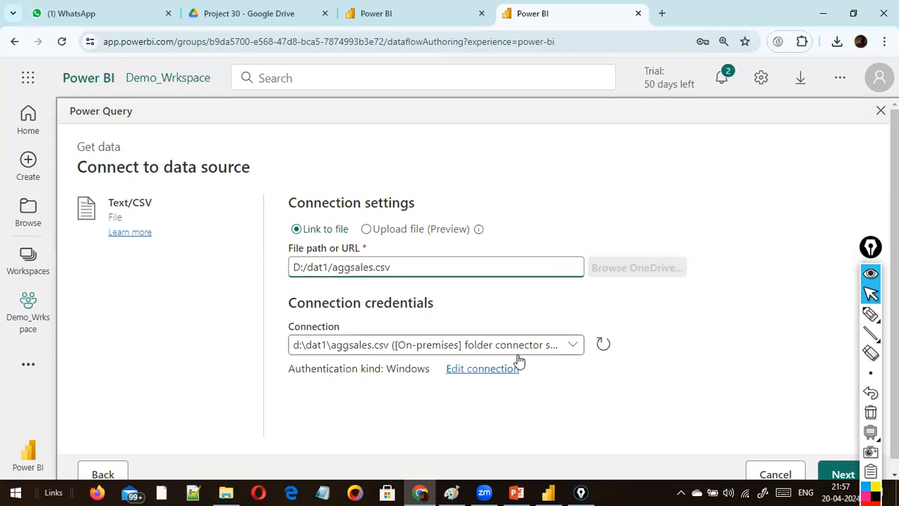
Set the credentials to create a new connection that uses the [On-premises] folder connector string data gateway.
{"action": "scroll", "coordinate": [505, 362], "scroll_direction": "down", "scroll_amount": 1}
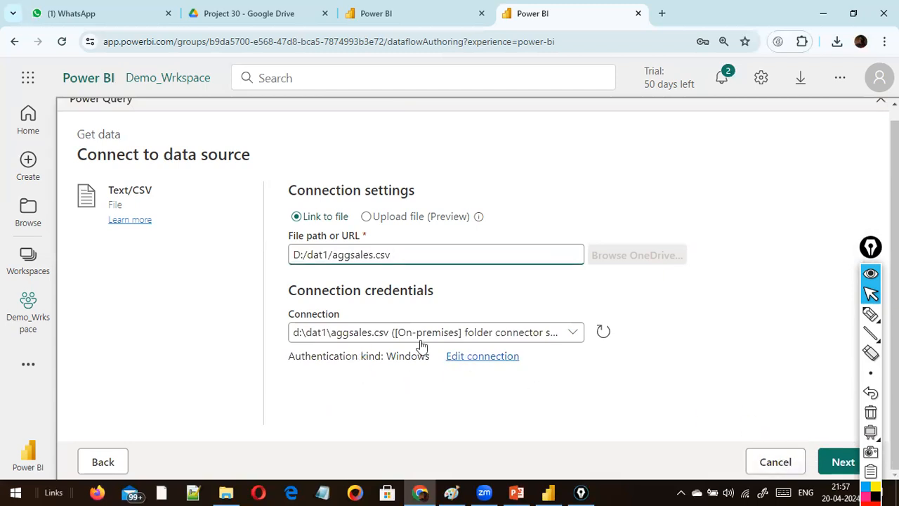
{"action": "left_click", "coordinate": [463, 336]}
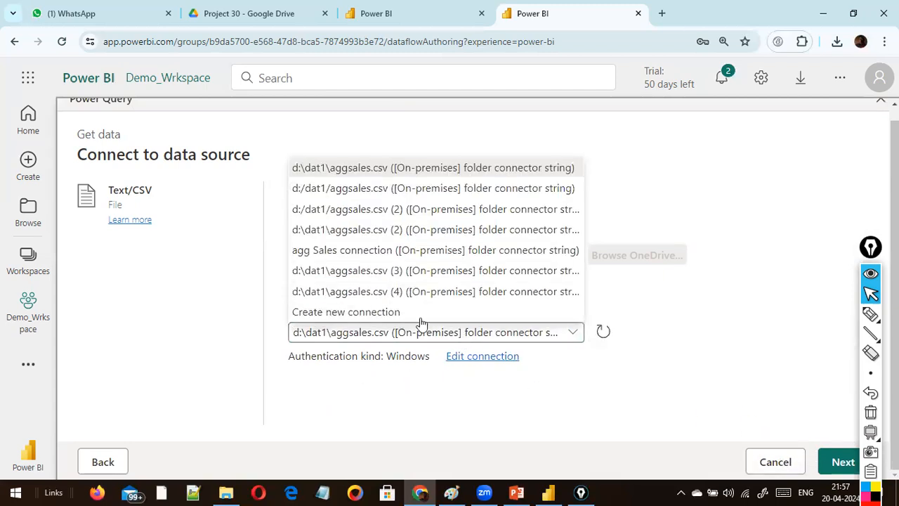
{"action": "left_click", "coordinate": [395, 311]}
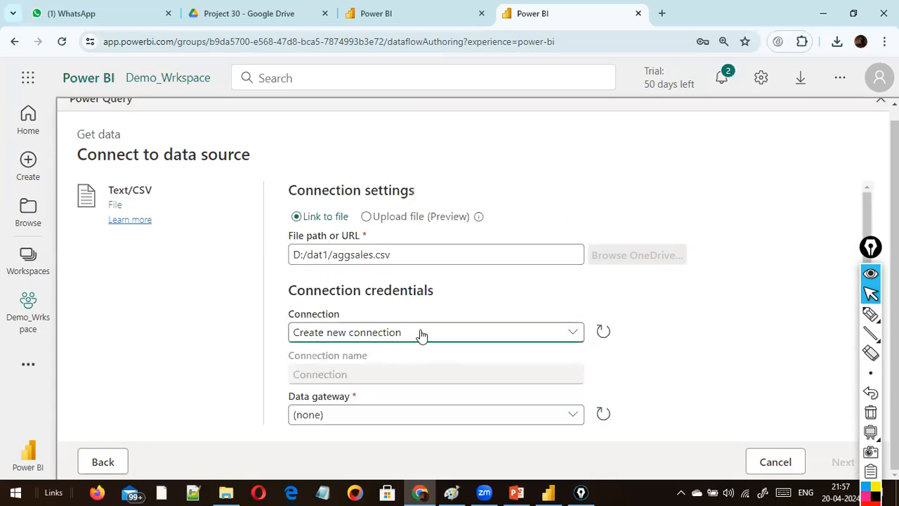
{"action": "left_click", "coordinate": [421, 336]}
{"action": "left_click", "coordinate": [421, 334]}
{"action": "left_click", "coordinate": [368, 418]}
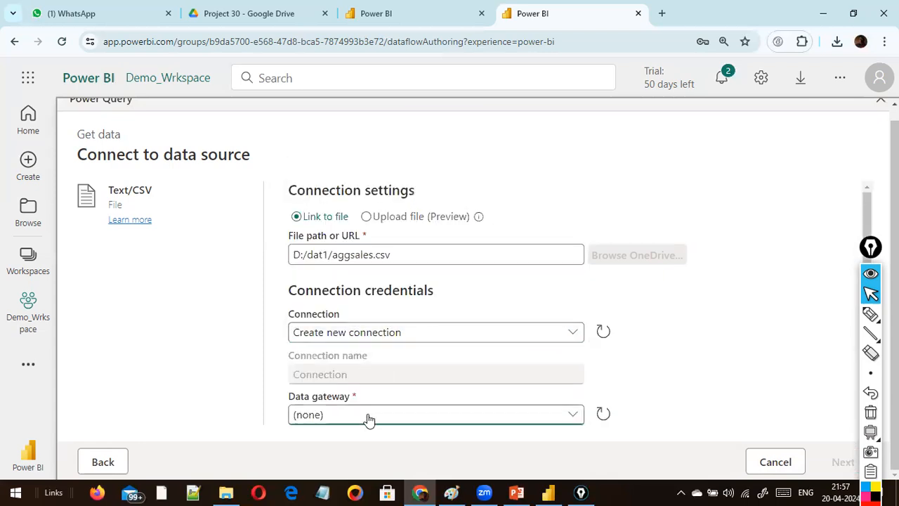
{"action": "left_click", "coordinate": [624, 319]}
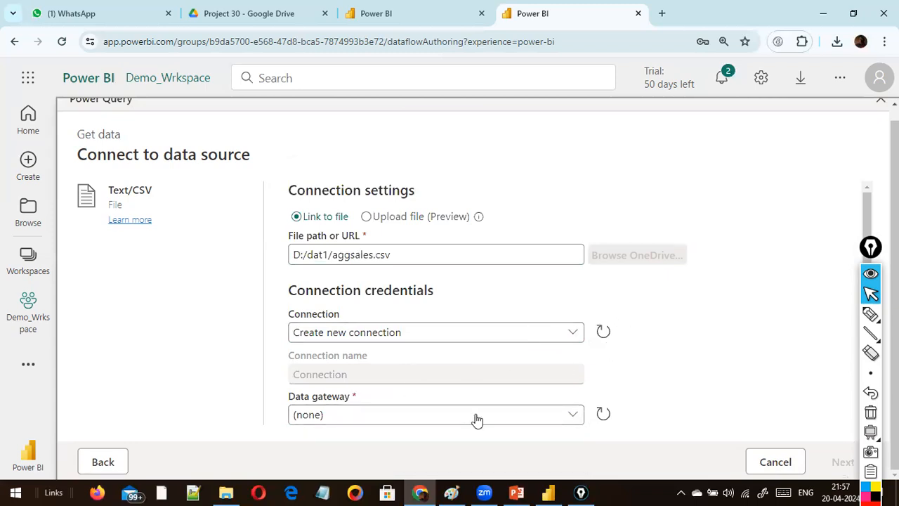
{"action": "left_click", "coordinate": [567, 416]}
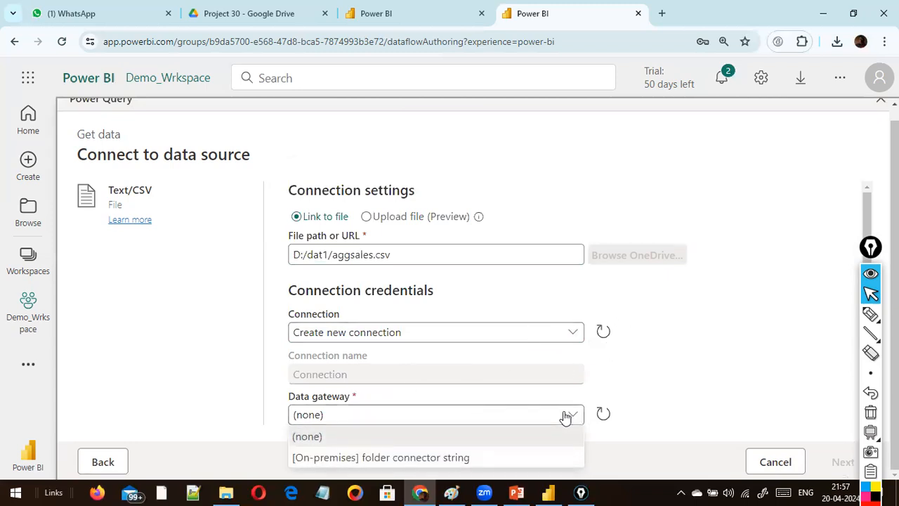
{"action": "left_click", "coordinate": [479, 457]}
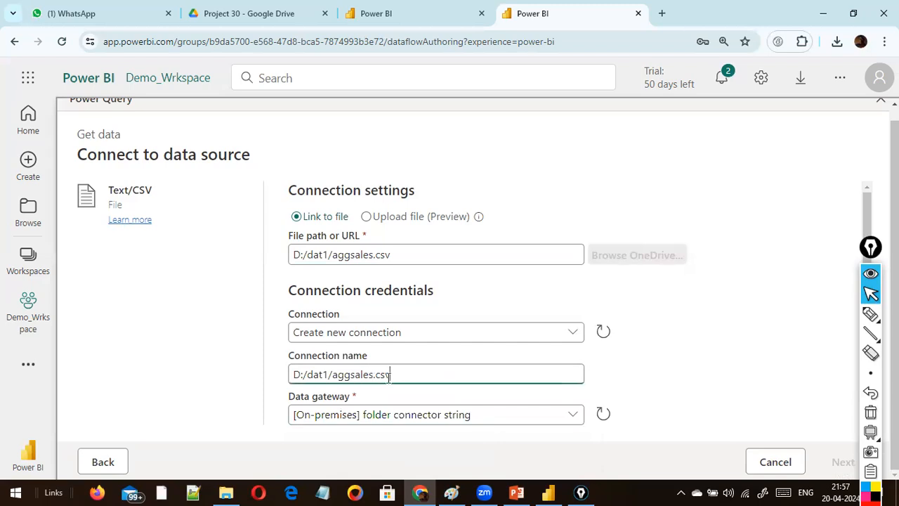
Compare the connection name with the file path and move the annotation toolbar clear of the dialog's Next option.
{"action": "left_click_drag", "start_coordinate": [391, 374], "coordinate": [110, 367]}
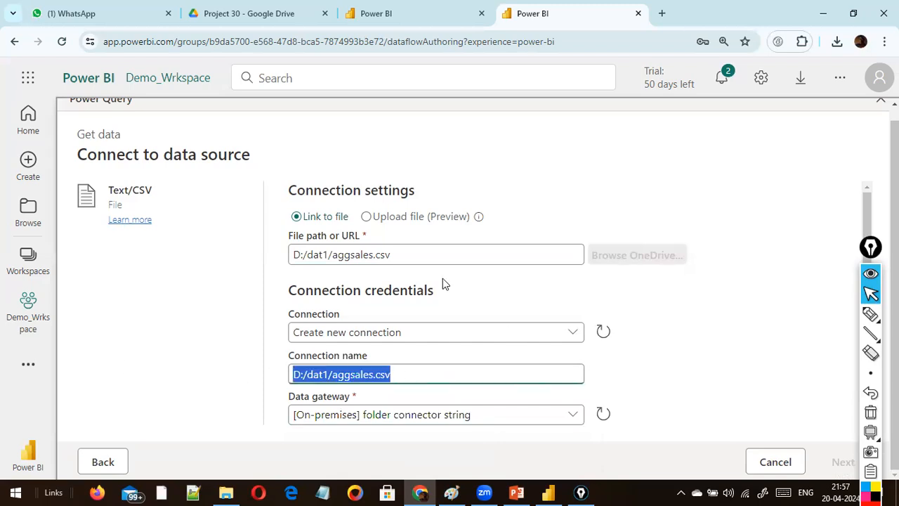
{"action": "left_click", "coordinate": [445, 255]}
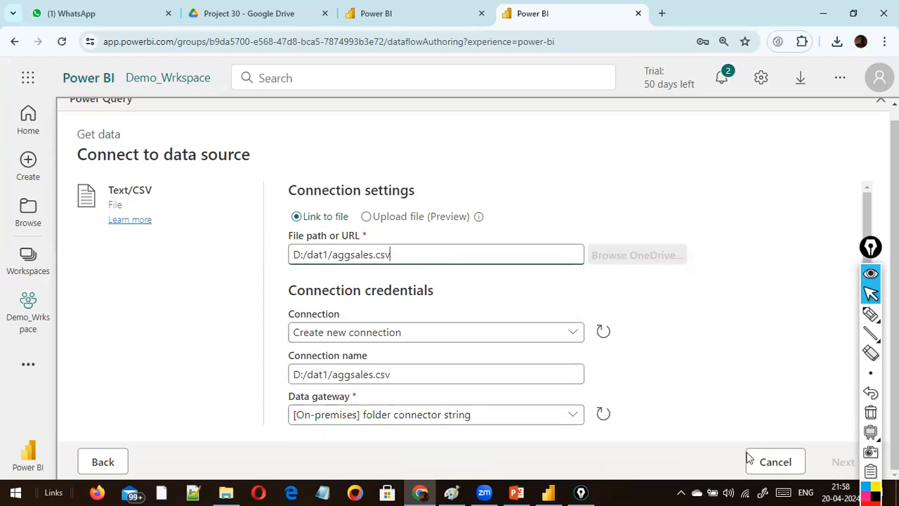
{"action": "mouse_move", "coordinate": [870, 250]}
{"action": "left_mouse_down"}
{"action": "mouse_move", "coordinate": [798, 267]}
{"action": "mouse_move", "coordinate": [101, 297]}
{"action": "left_mouse_up"}
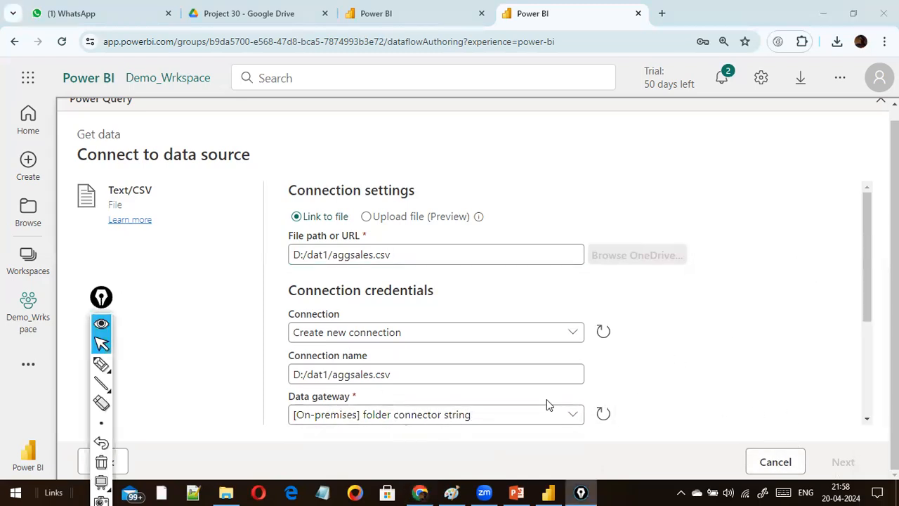
Switch the data gateway to (none) and back to [On-premises] folder connector string.
{"action": "left_click", "coordinate": [571, 414]}
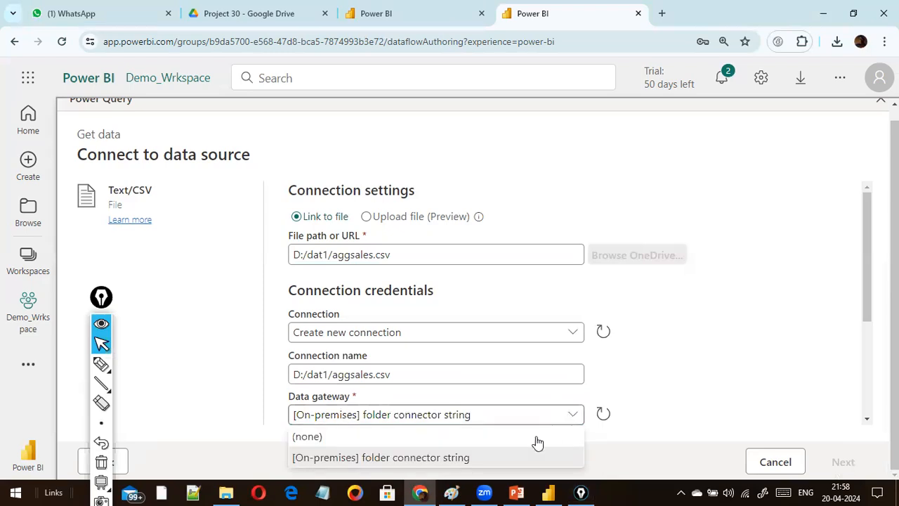
{"action": "left_click", "coordinate": [466, 437]}
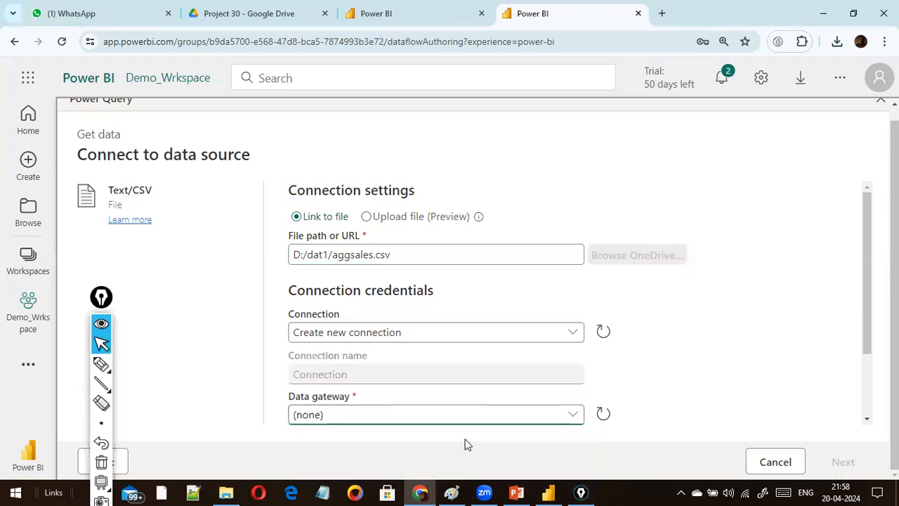
{"action": "left_click", "coordinate": [576, 416]}
{"action": "left_click", "coordinate": [429, 458]}
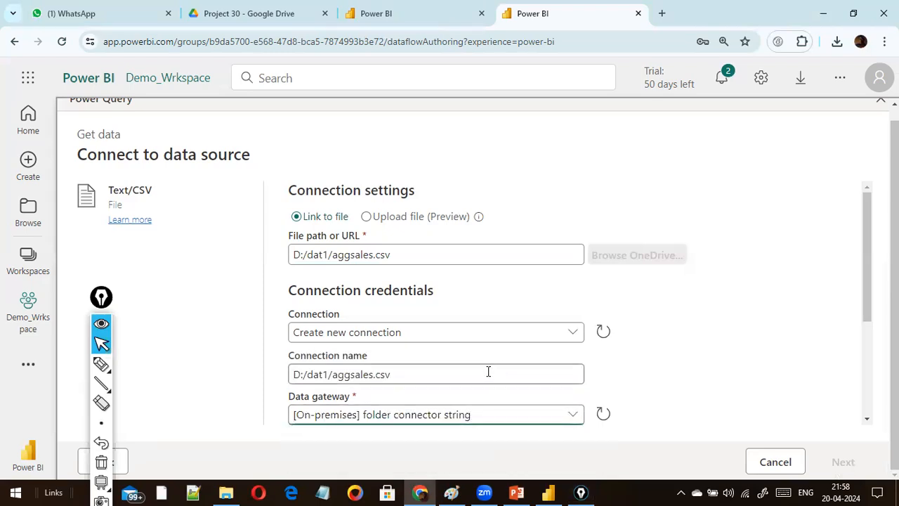
Use the existing d:\dat1\aggsales.csv on-premises connection for the file and continue to the data preview.
{"action": "left_click", "coordinate": [562, 335]}
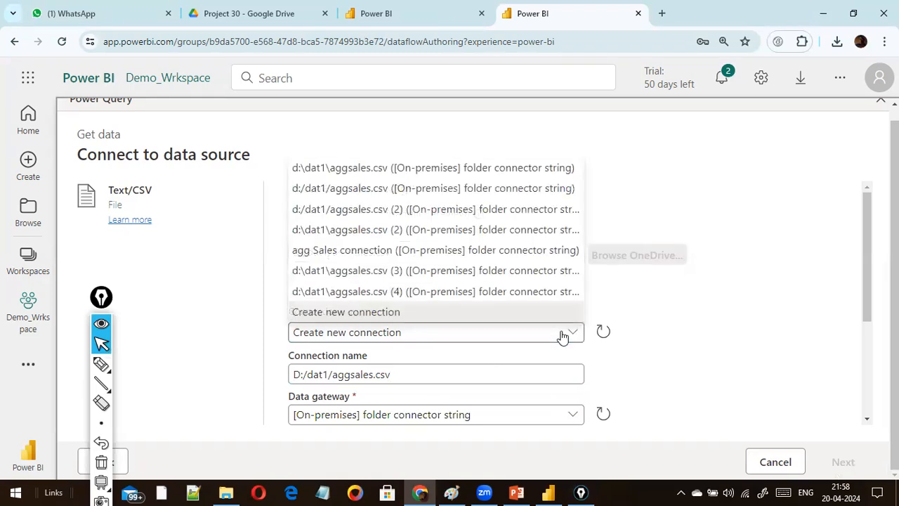
{"action": "left_click", "coordinate": [377, 169]}
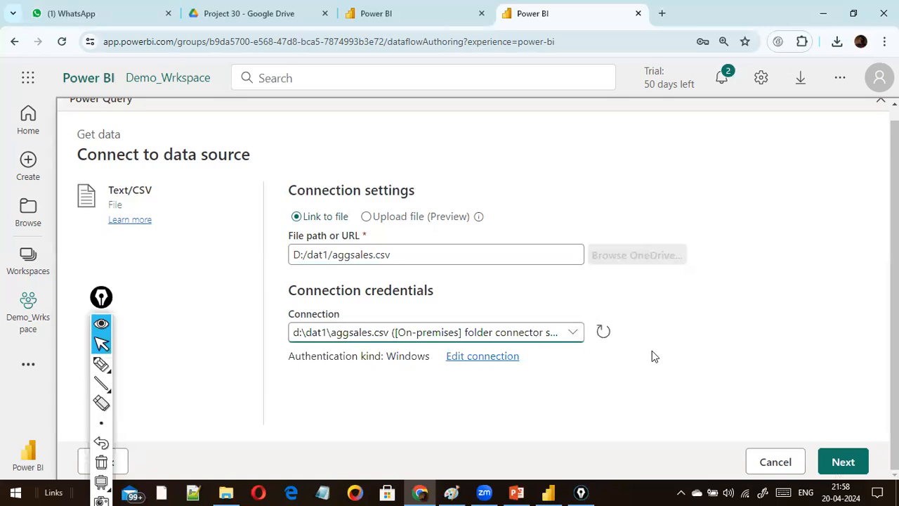
{"action": "left_click", "coordinate": [842, 461]}
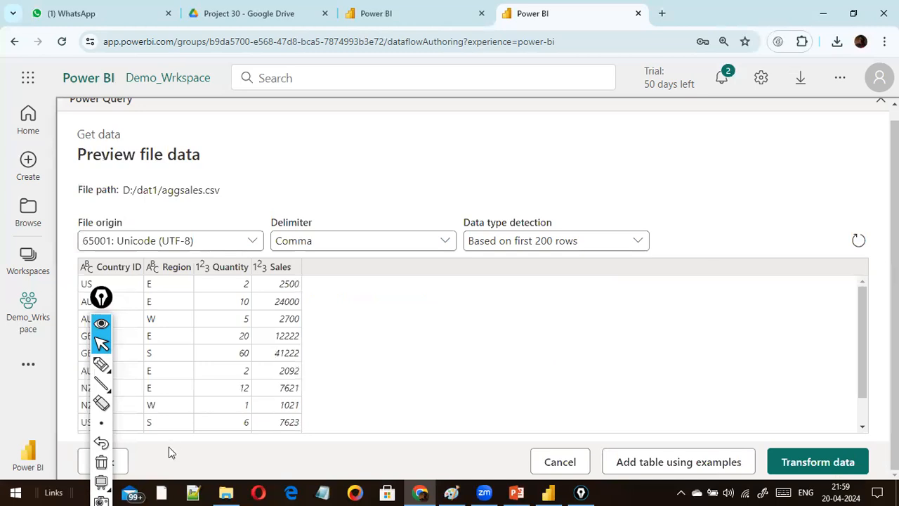
Move the annotation toolbar off the file preview, review the aggsales rows and load them into the Power Query editor for transformation.
{"action": "left_click_drag", "start_coordinate": [103, 300], "coordinate": [893, 93]}
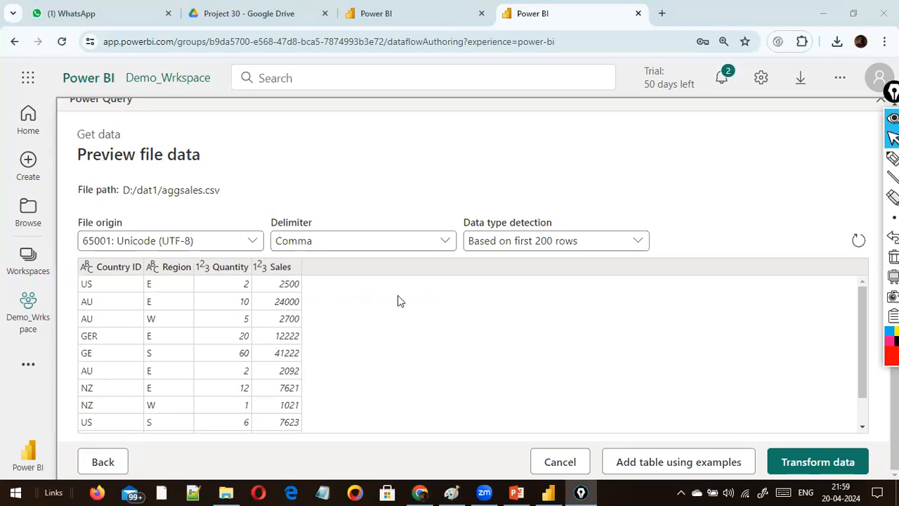
{"action": "scroll", "coordinate": [570, 321], "scroll_direction": "down", "scroll_amount": 1}
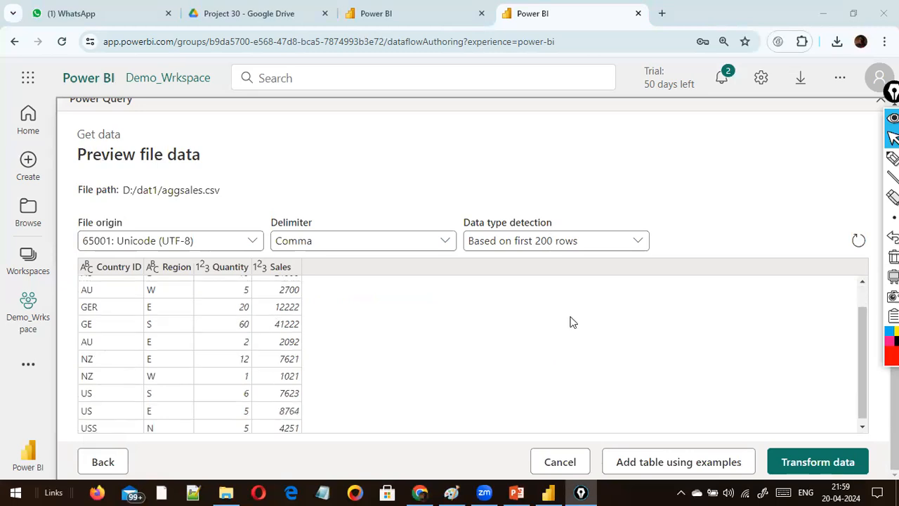
{"action": "scroll", "coordinate": [570, 321], "scroll_direction": "up", "scroll_amount": 1}
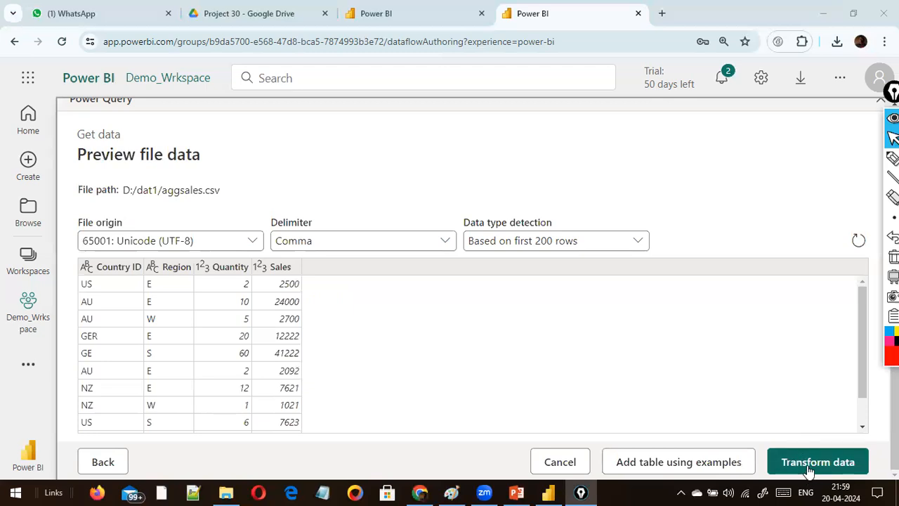
{"action": "scroll", "coordinate": [527, 331], "scroll_direction": "down", "scroll_amount": 1}
{"action": "scroll", "coordinate": [527, 330], "scroll_direction": "up", "scroll_amount": 1}
{"action": "left_click", "coordinate": [782, 462]}
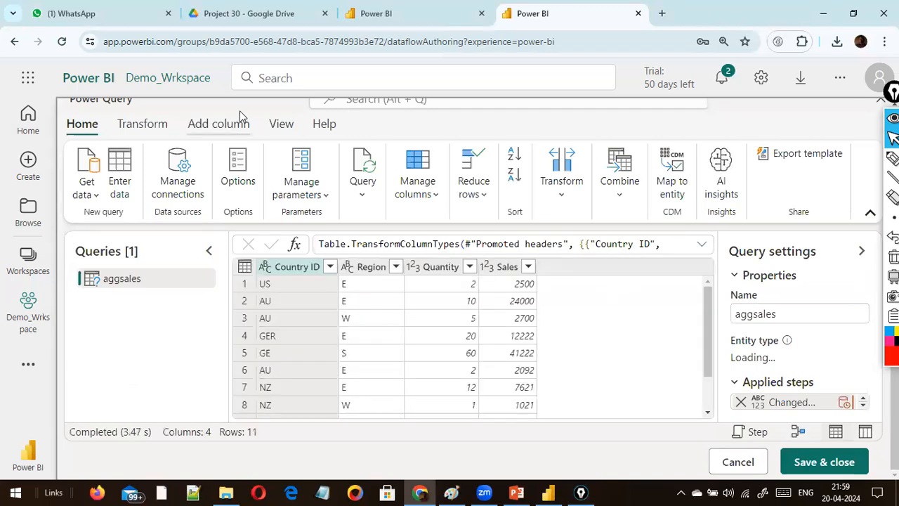
Point a red arrow at the Power Query title and compare with the Transform data options in Power BI Desktop.
{"action": "left_click_drag", "start_coordinate": [242, 107], "coordinate": [151, 98]}
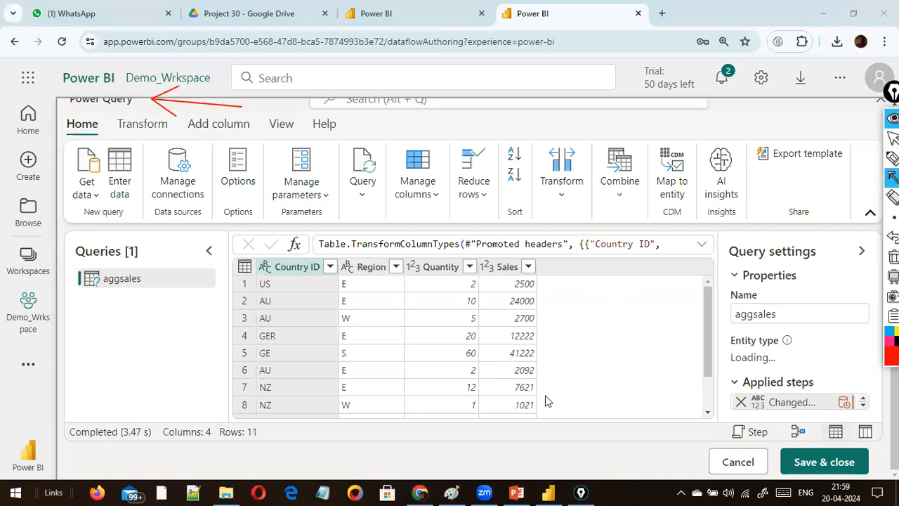
{"action": "left_click", "coordinate": [552, 491]}
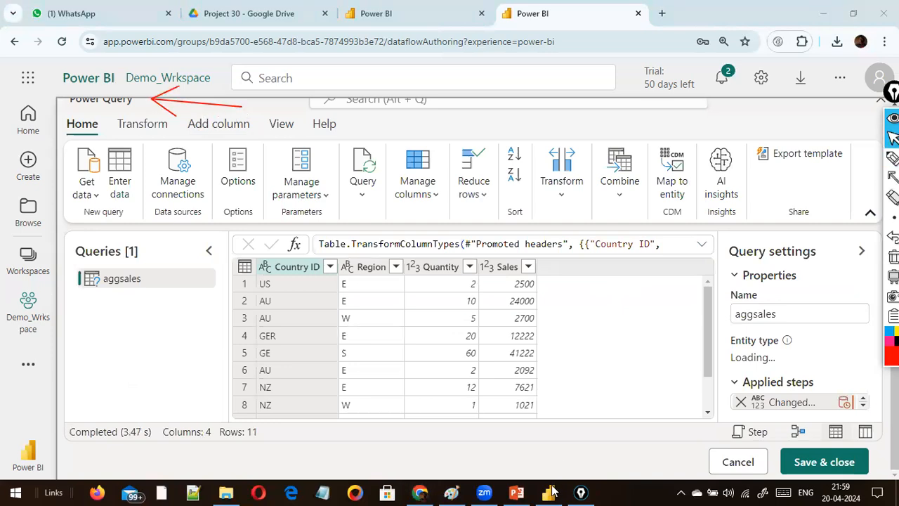
{"action": "left_click", "coordinate": [549, 491]}
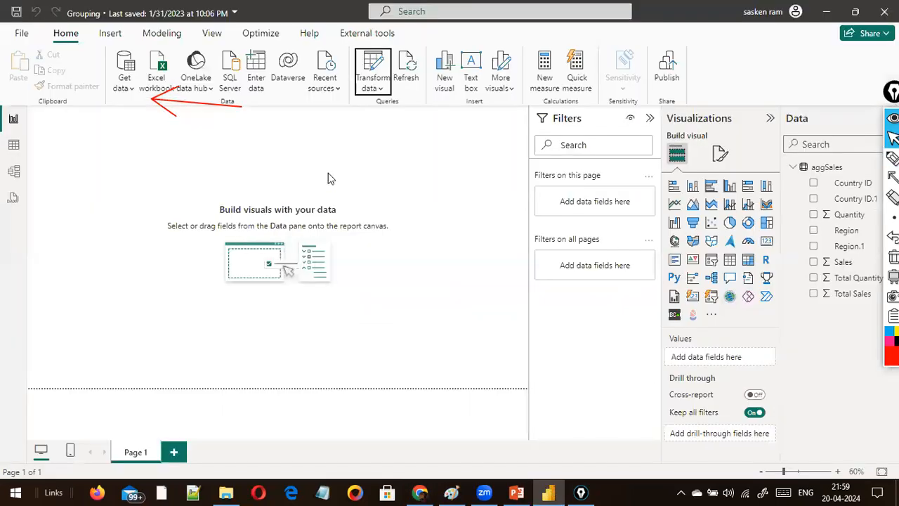
{"action": "left_click", "coordinate": [373, 86]}
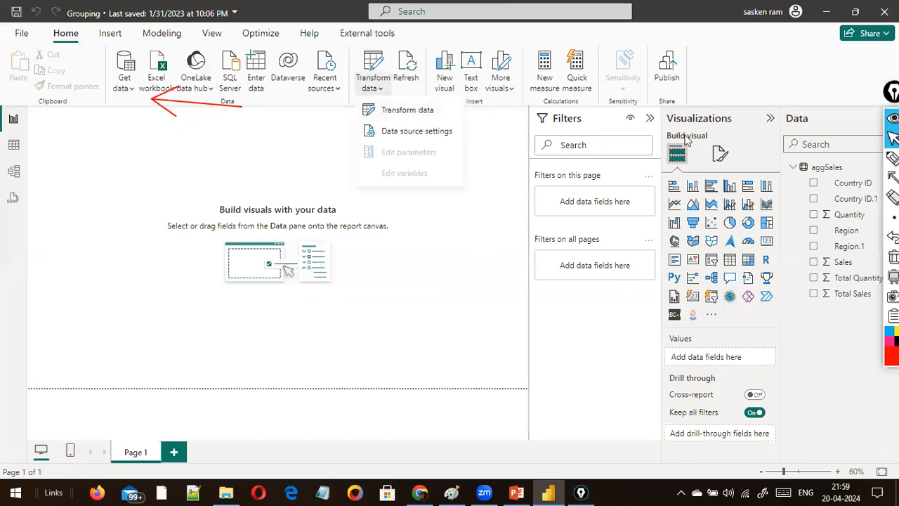
{"action": "left_click", "coordinate": [827, 12]}
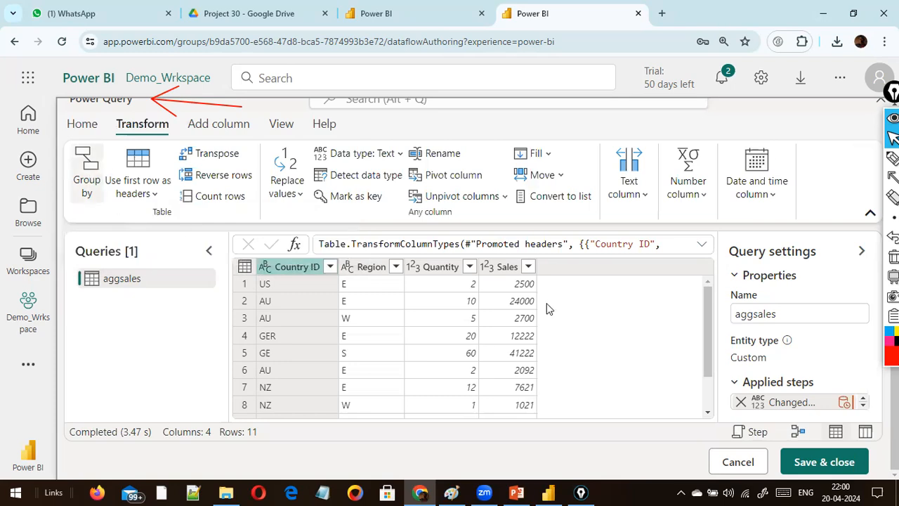
Examine the Country ID column of the aggsales query for similar values that differ only slightly in spelling.
{"action": "scroll", "coordinate": [546, 312], "scroll_direction": "down", "scroll_amount": 1}
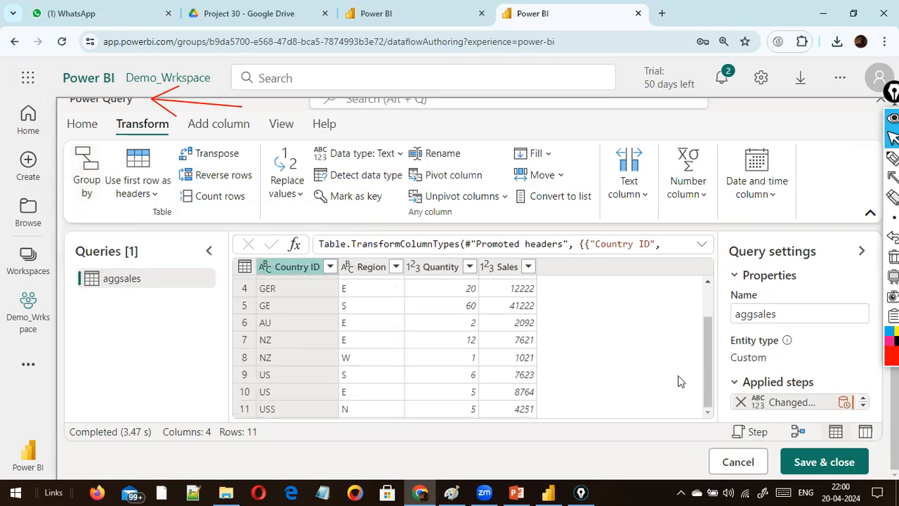
{"action": "scroll", "coordinate": [680, 380], "scroll_direction": "up", "scroll_amount": 1}
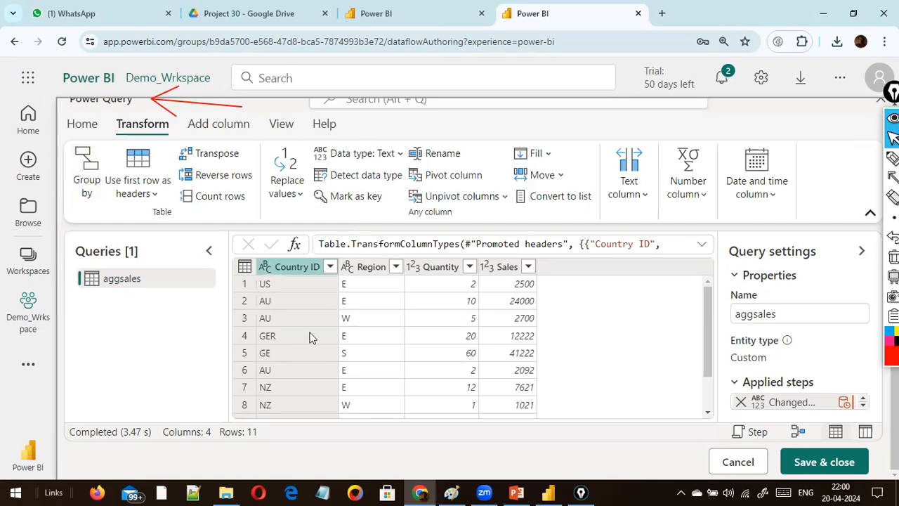
{"action": "scroll", "coordinate": [310, 338], "scroll_direction": "down", "scroll_amount": 1}
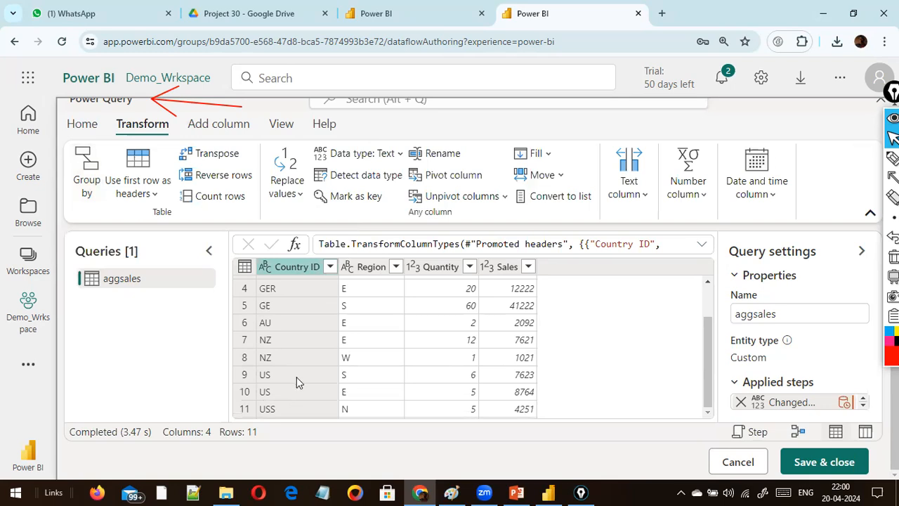
{"action": "scroll", "coordinate": [295, 321], "scroll_direction": "up", "scroll_amount": 2}
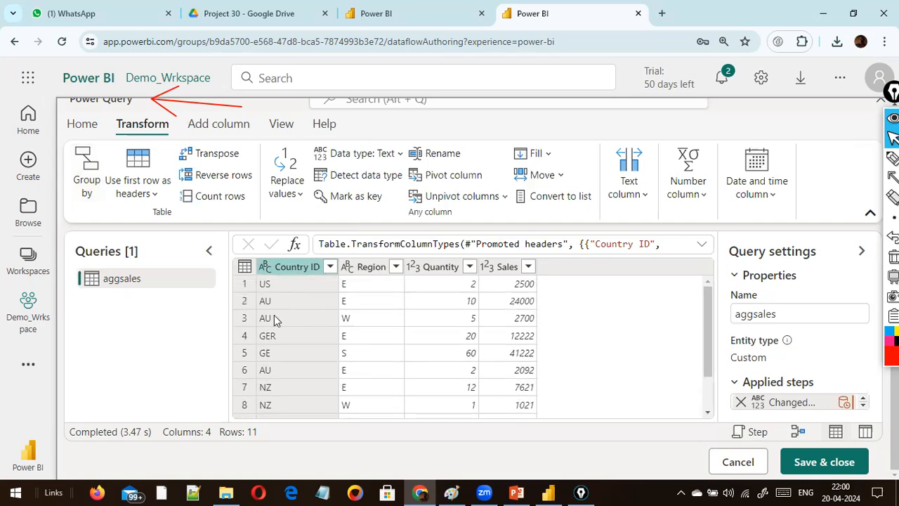
{"action": "scroll", "coordinate": [274, 351], "scroll_direction": "down", "scroll_amount": 2}
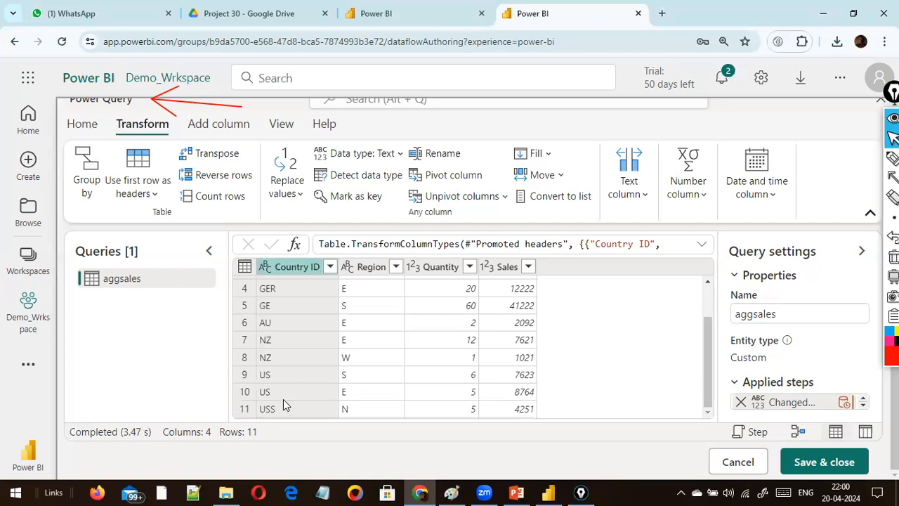
{"action": "scroll", "coordinate": [324, 382], "scroll_direction": "up", "scroll_amount": 2}
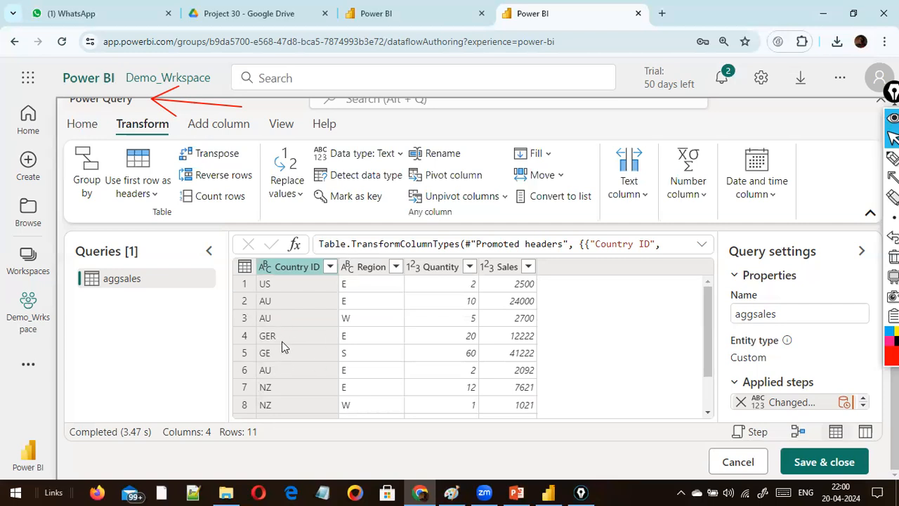
{"action": "scroll", "coordinate": [277, 385], "scroll_direction": "down", "scroll_amount": 2}
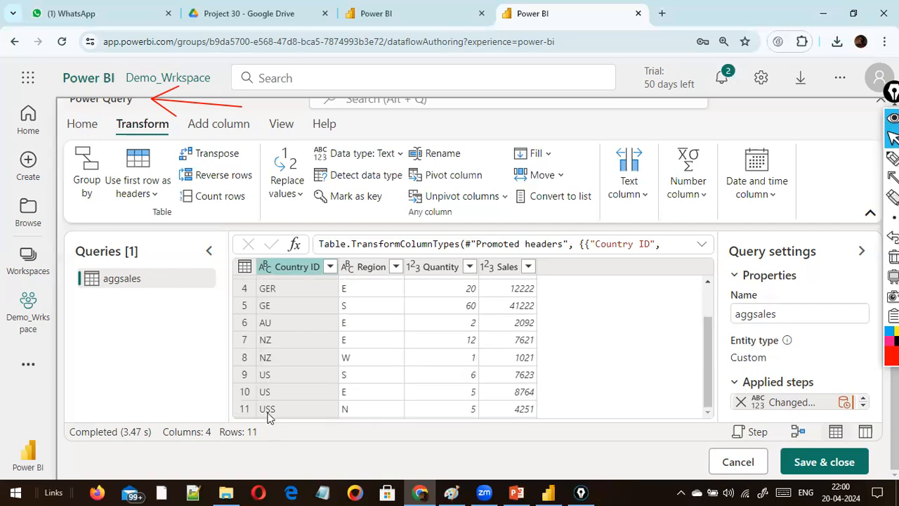
{"action": "scroll", "coordinate": [297, 384], "scroll_direction": "up", "scroll_amount": 2}
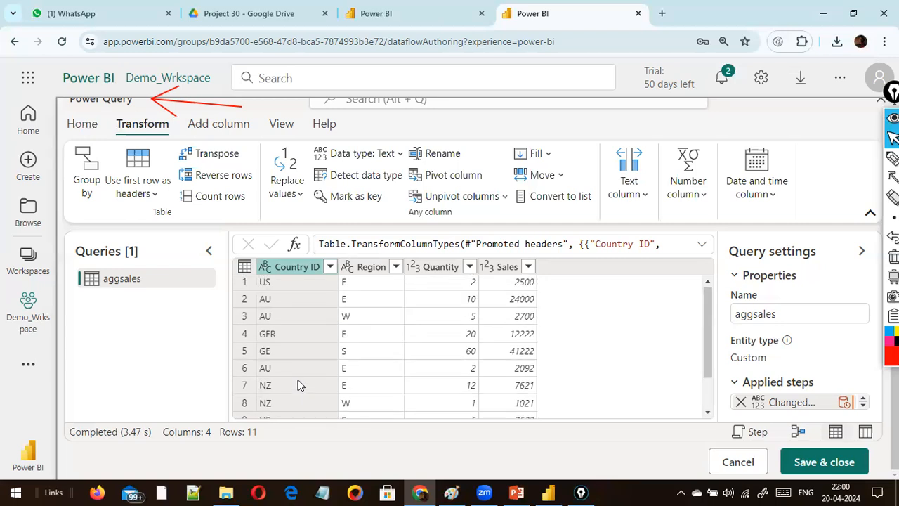
Start an advanced Group By on the aggsales query with Country ID and Region as the grouping columns.
{"action": "left_click", "coordinate": [88, 172]}
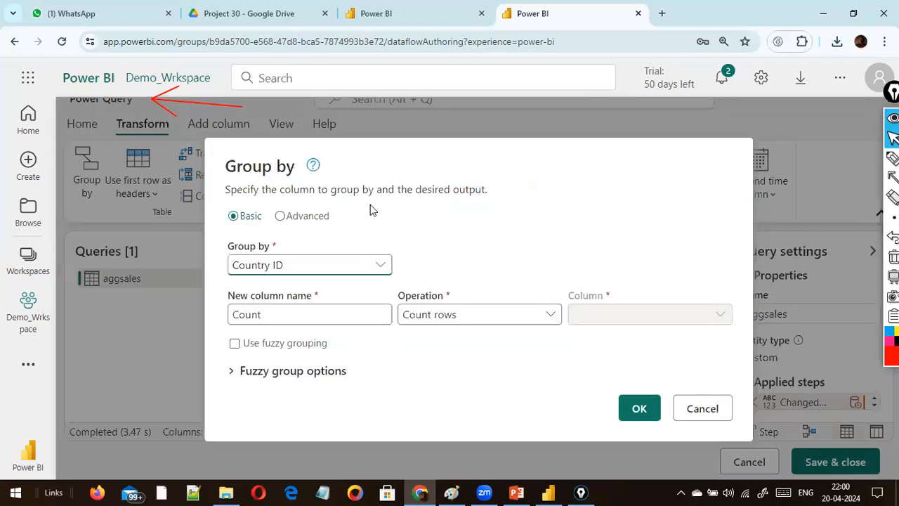
{"action": "left_click", "coordinate": [389, 265]}
{"action": "left_click", "coordinate": [319, 286]}
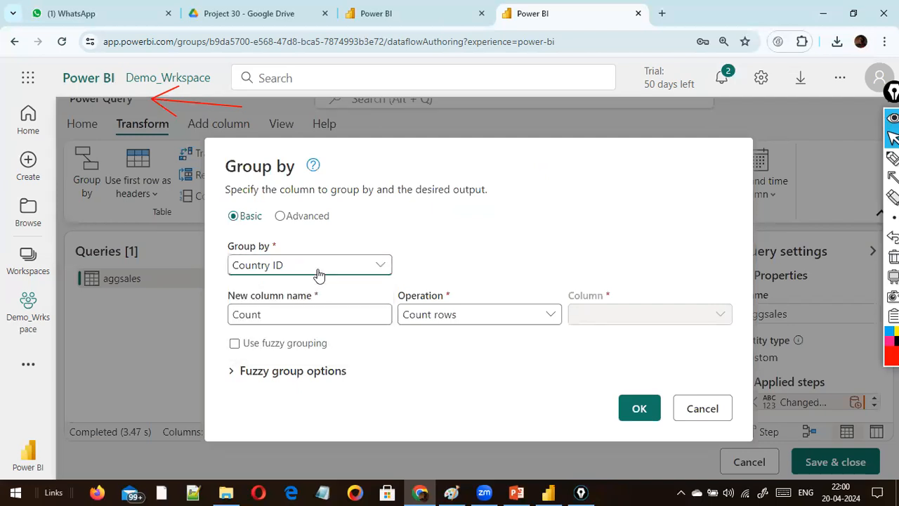
{"action": "left_click", "coordinate": [298, 218]}
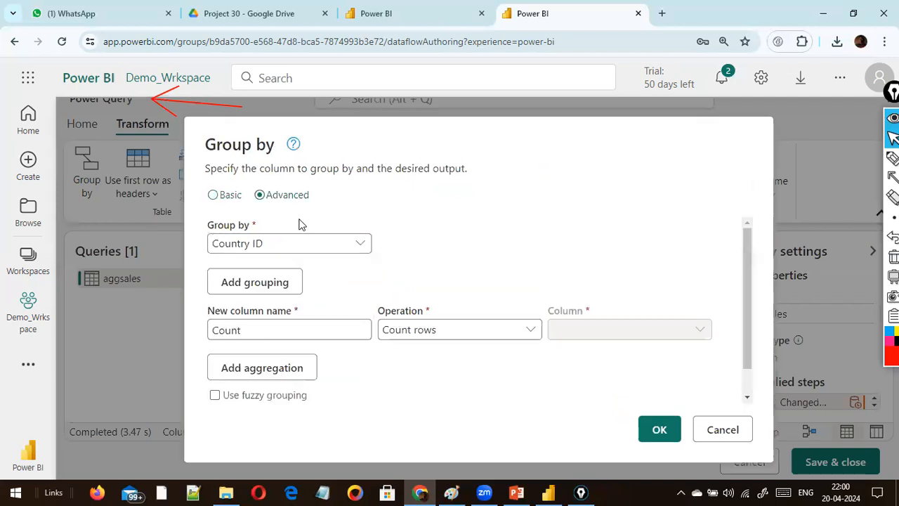
{"action": "left_click", "coordinate": [289, 282]}
{"action": "left_click", "coordinate": [271, 275]}
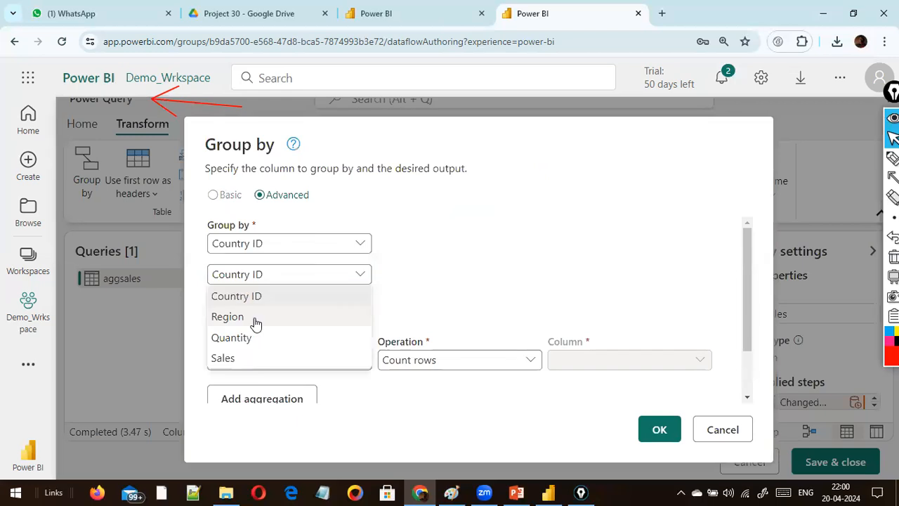
{"action": "left_click", "coordinate": [260, 315]}
Define the first aggregation as a new column named Total Sales that sums the Sales column.
{"action": "scroll", "coordinate": [305, 309], "scroll_direction": "down", "scroll_amount": 2}
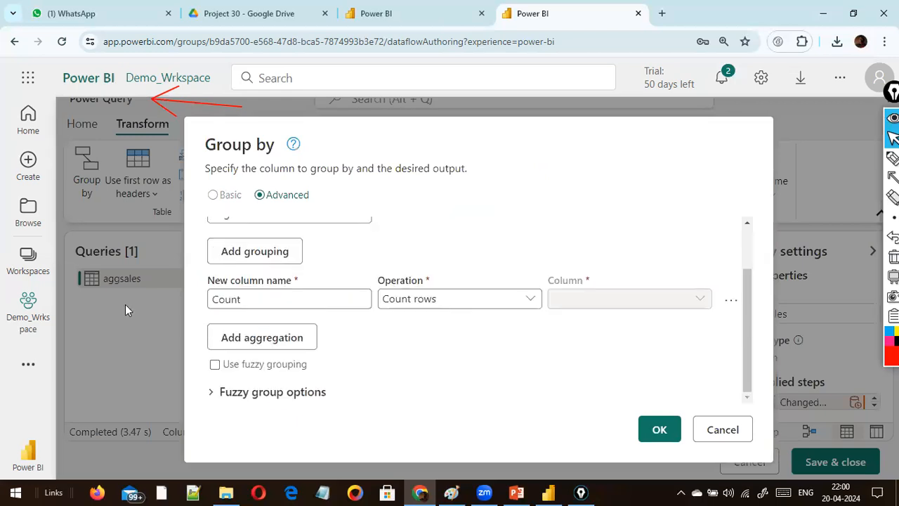
{"action": "key", "text": "Tab"}
{"action": "type", "text": "T"}
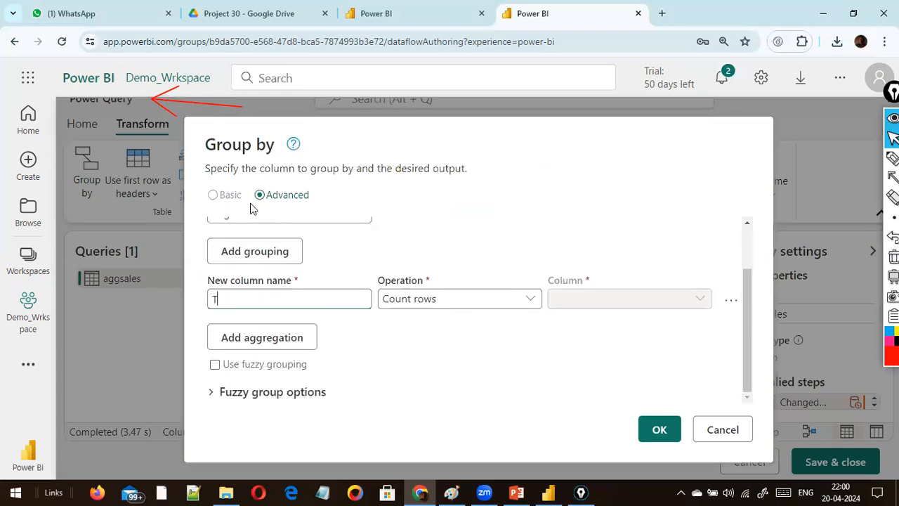
{"action": "type", "text": "ota sa"}
{"action": "key", "text": "BackSpace"}
{"action": "key", "text": "BackSpace"}
{"action": "type", "text": "l Sales"}
{"action": "key", "text": "Tab"}
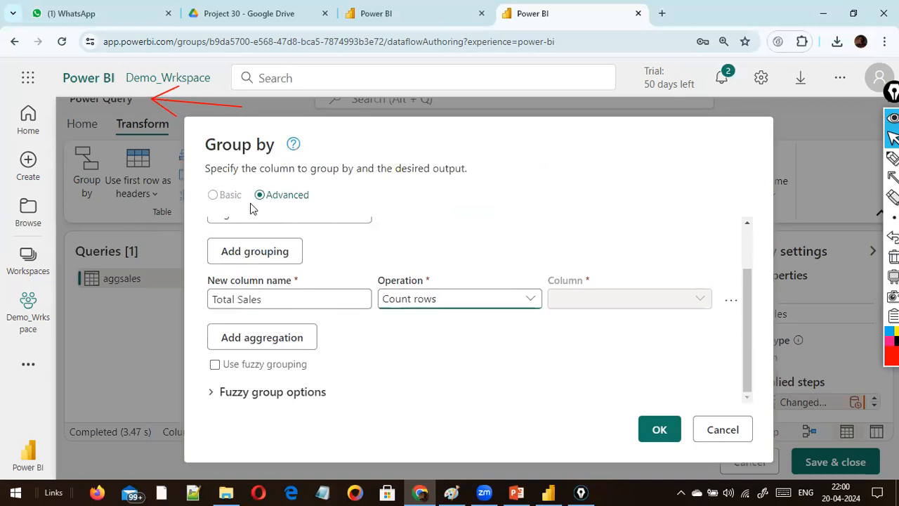
{"action": "left_click", "coordinate": [405, 305]}
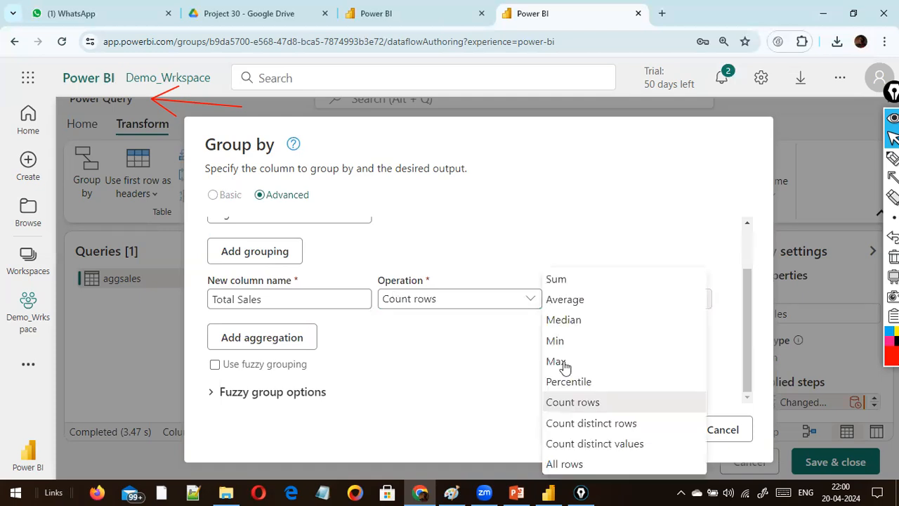
{"action": "left_click", "coordinate": [583, 281]}
{"action": "left_click", "coordinate": [632, 302]}
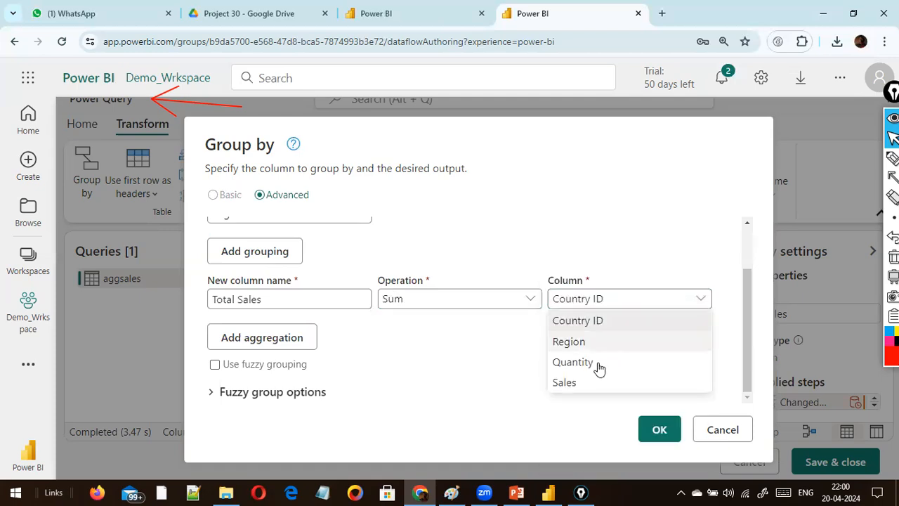
{"action": "left_click", "coordinate": [584, 384]}
Add a second aggregation as a new column named Total Quantity that sums the Quantity column.
{"action": "left_click", "coordinate": [285, 344]}
{"action": "left_click", "coordinate": [271, 327]}
{"action": "type", "text": "Total Quantity"}
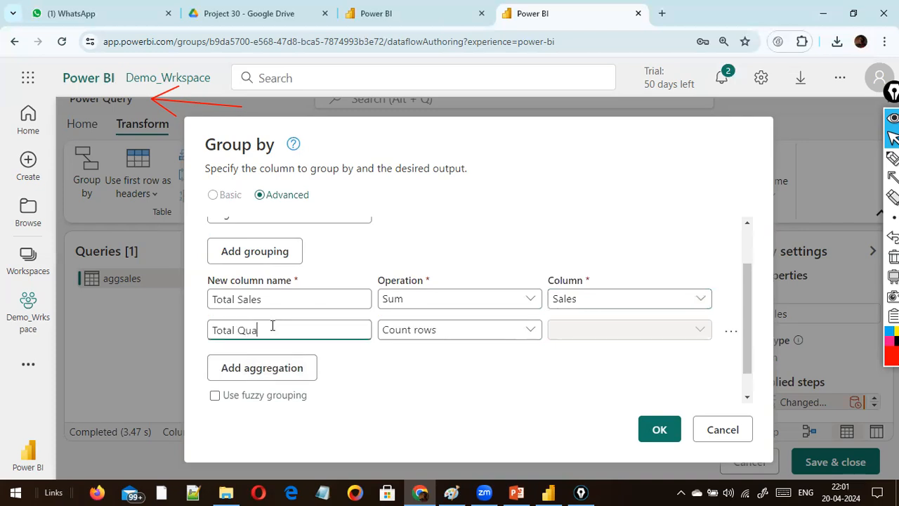
{"action": "key", "text": "Tab"}
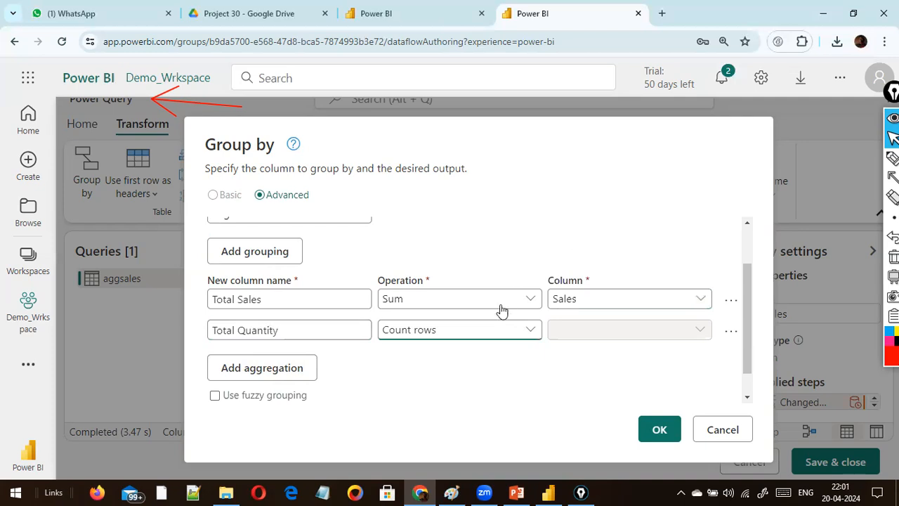
{"action": "left_click", "coordinate": [482, 330]}
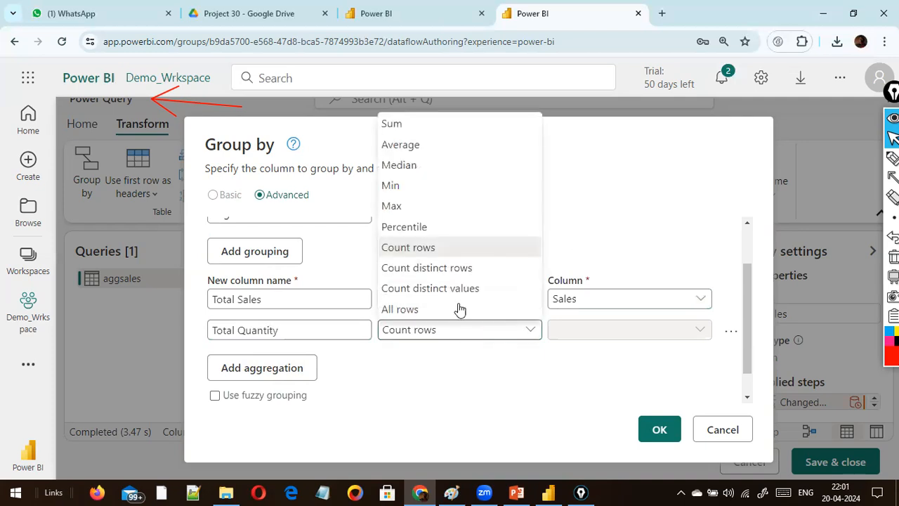
{"action": "left_click", "coordinate": [450, 125]}
{"action": "left_click", "coordinate": [660, 334]}
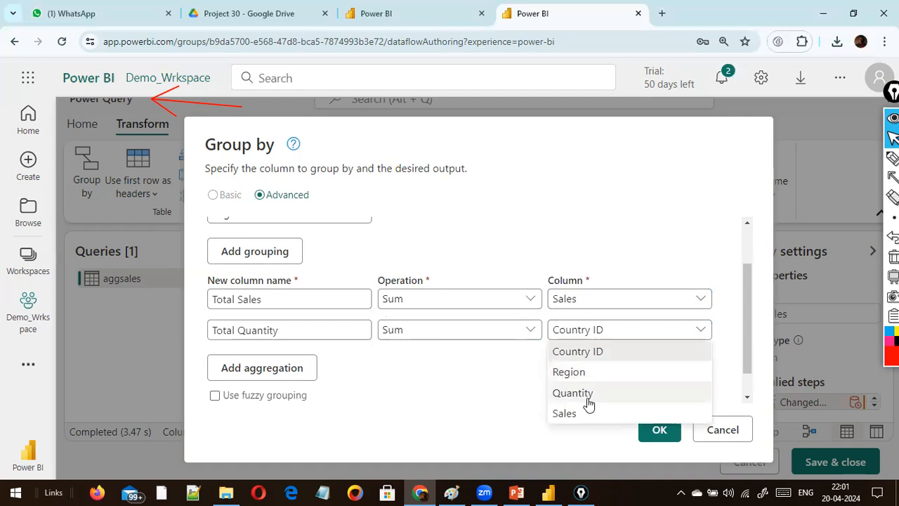
{"action": "left_click", "coordinate": [587, 394]}
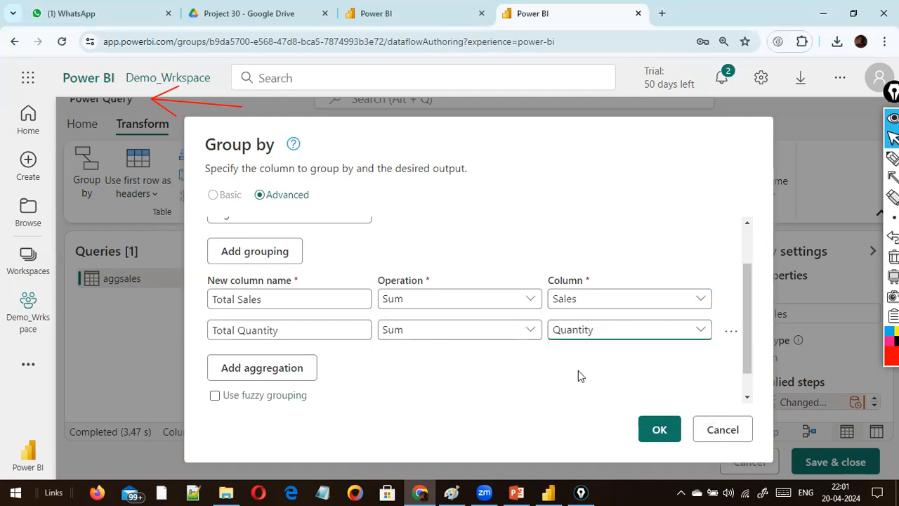
Draw red arrows pointing at the Use fuzzy grouping option and its checkbox.
{"action": "key", "text": "a"}
{"action": "left_click_drag", "start_coordinate": [430, 394], "coordinate": [316, 398]}
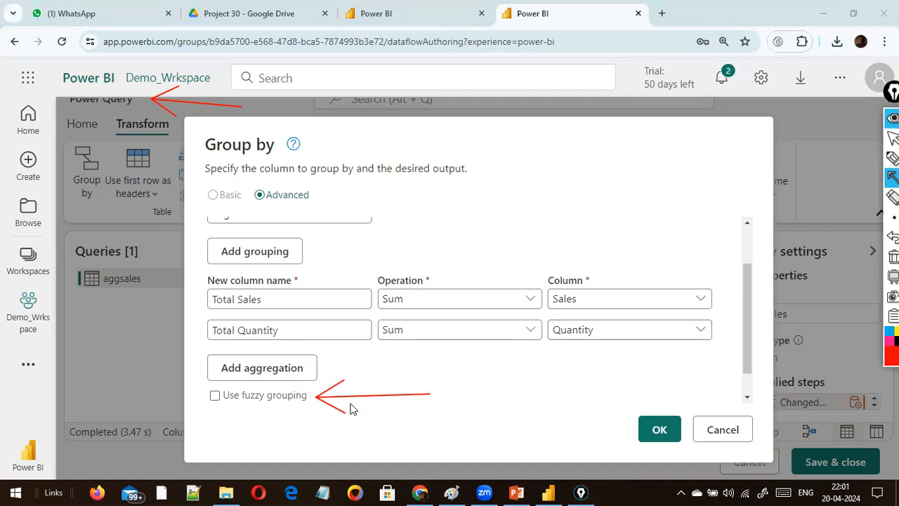
{"action": "left_click_drag", "start_coordinate": [188, 430], "coordinate": [207, 402]}
{"action": "key", "text": "ctrl+shift+2"}
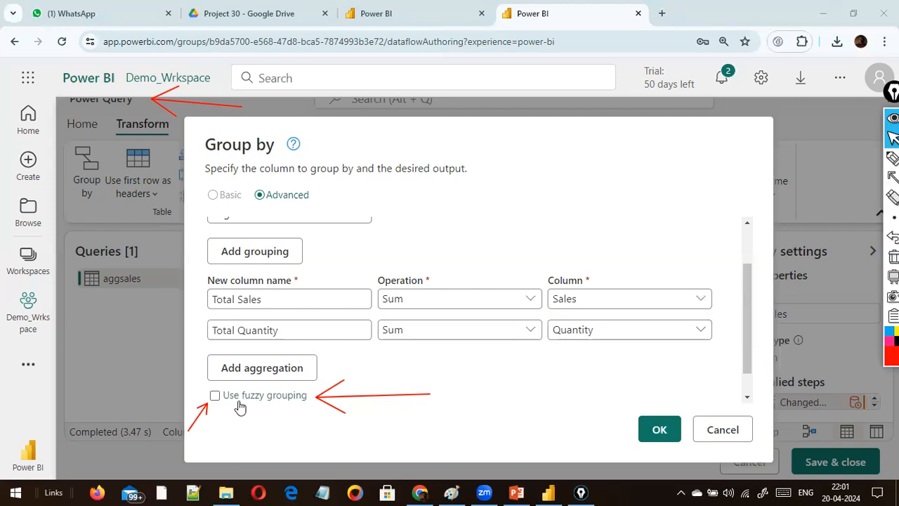
Enable fuzzy grouping for the Group By and expand the fuzzy group options.
{"action": "left_click", "coordinate": [214, 397]}
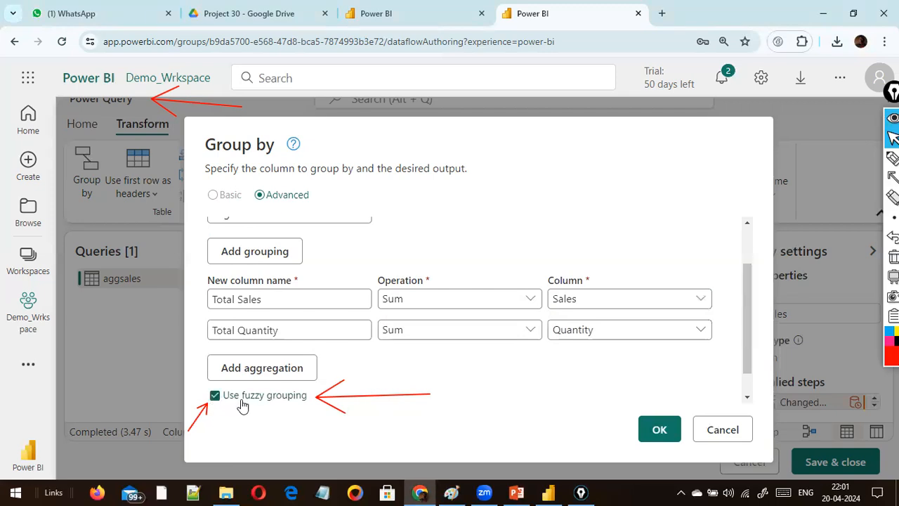
{"action": "left_click", "coordinate": [303, 399]}
{"action": "left_click", "coordinate": [215, 396]}
{"action": "scroll", "coordinate": [667, 386], "scroll_direction": "down", "scroll_amount": 1}
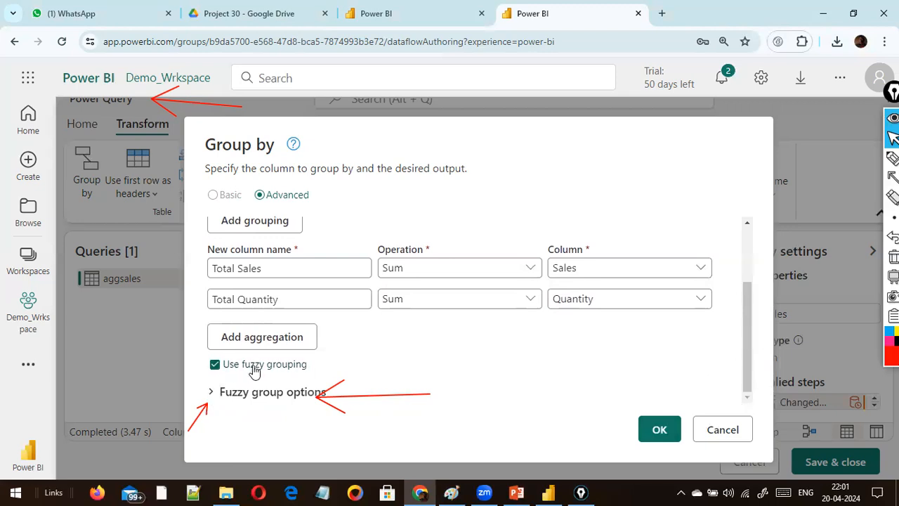
{"action": "left_click", "coordinate": [212, 393]}
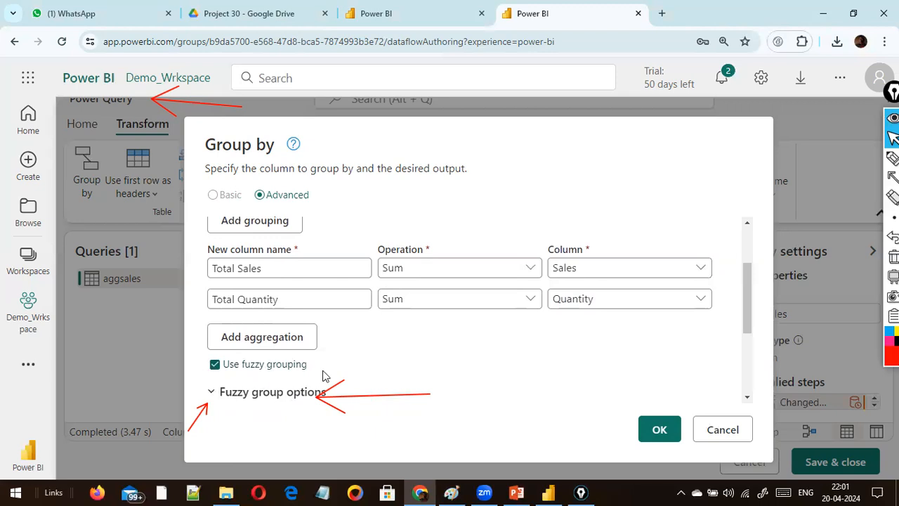
Draw a red arrow pointing at the similarity threshold value in the fuzzy group options.
{"action": "scroll", "coordinate": [327, 377], "scroll_direction": "down", "scroll_amount": 2}
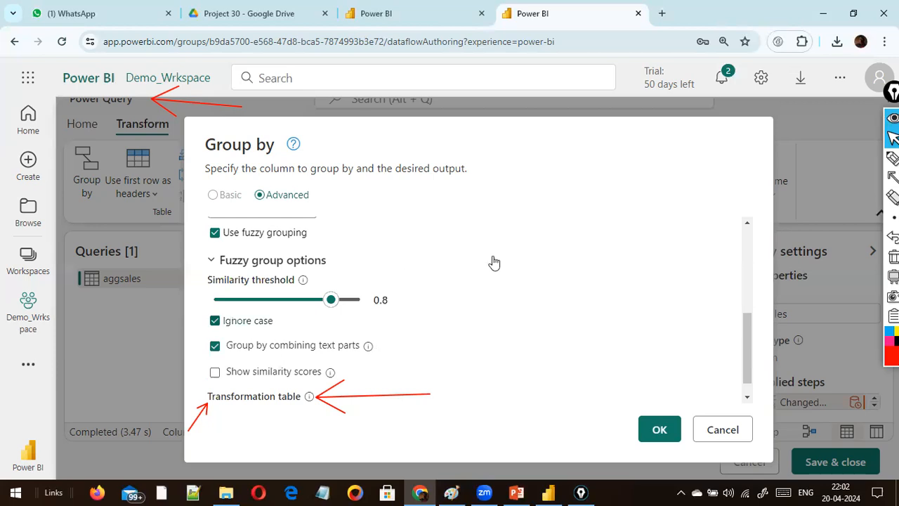
{"action": "mouse_move", "coordinate": [500, 251]}
{"action": "left_mouse_down"}
{"action": "mouse_move", "coordinate": [445, 291]}
{"action": "mouse_move", "coordinate": [387, 306]}
{"action": "left_mouse_up"}
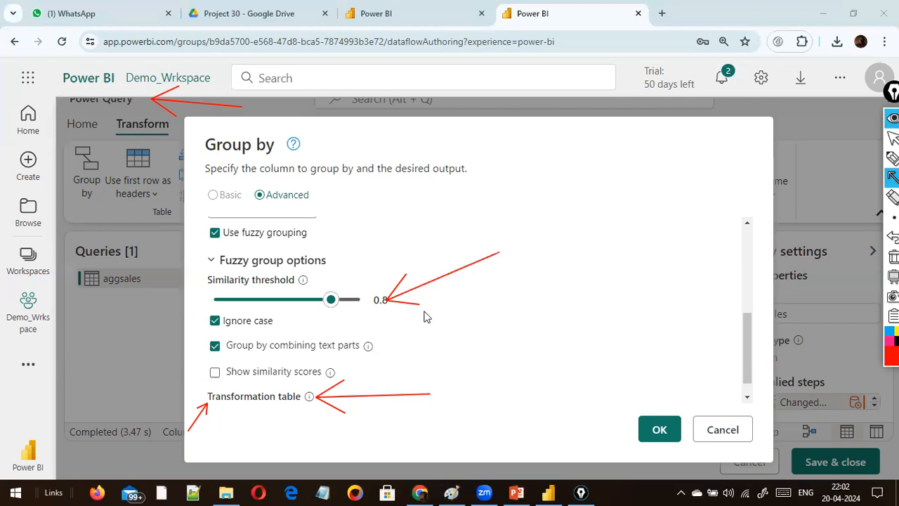
{"action": "key", "text": "ctrl+shift+2"}
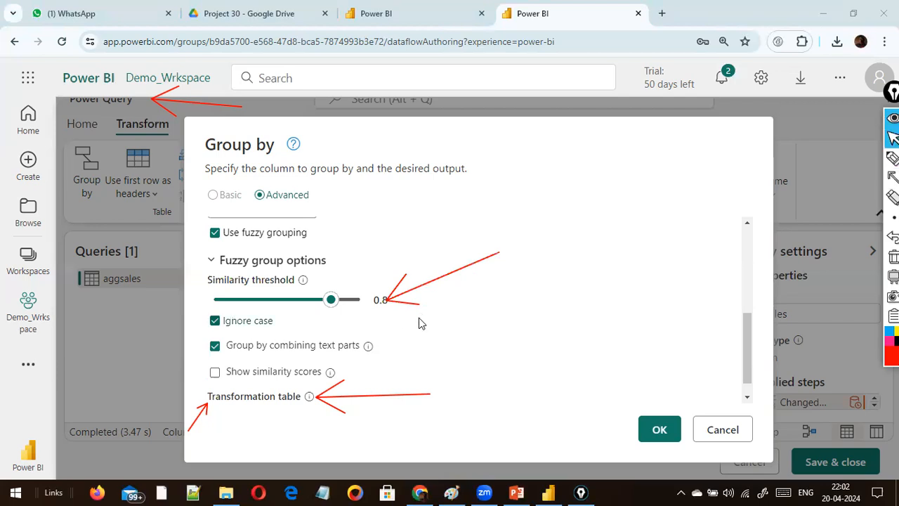
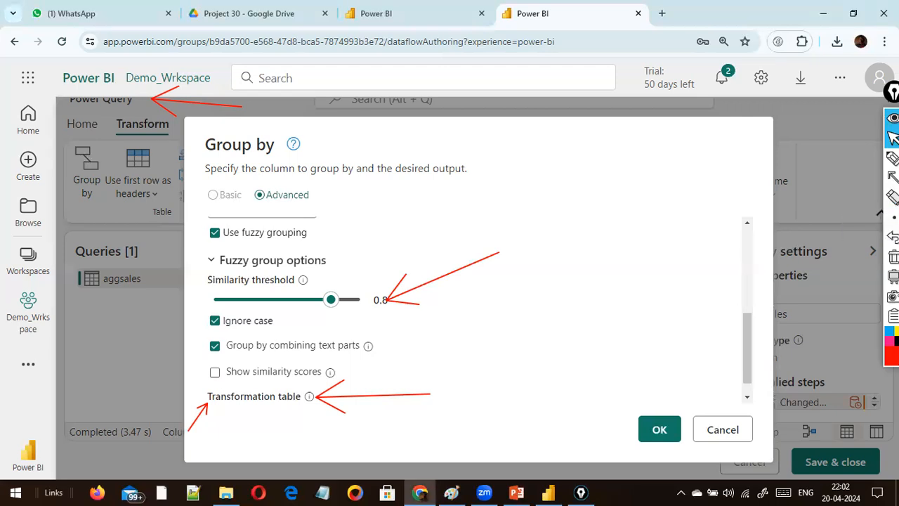
Handwrite the sample values US, US and USS in red on the blank area of the Group by dialog.
{"action": "left_click", "coordinate": [892, 158]}
{"action": "mouse_move", "coordinate": [512, 172]}
{"action": "left_mouse_down"}
{"action": "mouse_move", "coordinate": [525, 173]}
{"action": "mouse_move", "coordinate": [531, 200]}
{"action": "left_mouse_up"}
{"action": "mouse_move", "coordinate": [551, 201]}
{"action": "left_mouse_down"}
{"action": "mouse_move", "coordinate": [527, 232]}
{"action": "mouse_move", "coordinate": [545, 222]}
{"action": "left_mouse_up"}
{"action": "mouse_move", "coordinate": [565, 222]}
{"action": "left_mouse_down"}
{"action": "mouse_move", "coordinate": [555, 235]}
{"action": "mouse_move", "coordinate": [576, 237]}
{"action": "left_mouse_up"}
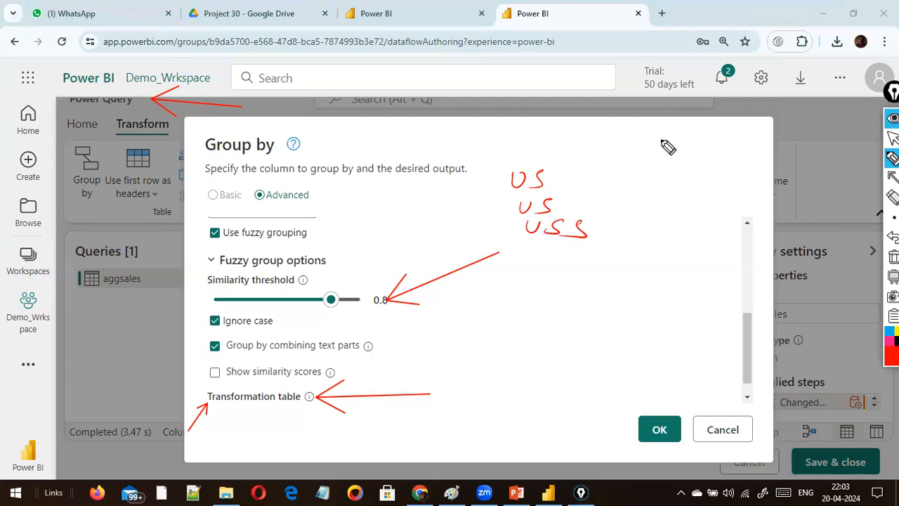
Handwrite another US linked by lines to the three sample values, with the notes Exact, Similar and like beside it.
{"action": "left_click_drag", "start_coordinate": [672, 145], "coordinate": [721, 148]}
{"action": "left_click_drag", "start_coordinate": [618, 131], "coordinate": [702, 155]}
{"action": "mouse_move", "coordinate": [625, 139]}
{"action": "left_mouse_down"}
{"action": "mouse_move", "coordinate": [551, 174]}
{"action": "mouse_move", "coordinate": [576, 179]}
{"action": "mouse_move", "coordinate": [625, 149]}
{"action": "left_mouse_up"}
{"action": "mouse_move", "coordinate": [673, 163]}
{"action": "left_mouse_down"}
{"action": "mouse_move", "coordinate": [684, 177]}
{"action": "mouse_move", "coordinate": [702, 170]}
{"action": "mouse_move", "coordinate": [705, 159]}
{"action": "mouse_move", "coordinate": [732, 169]}
{"action": "left_mouse_up"}
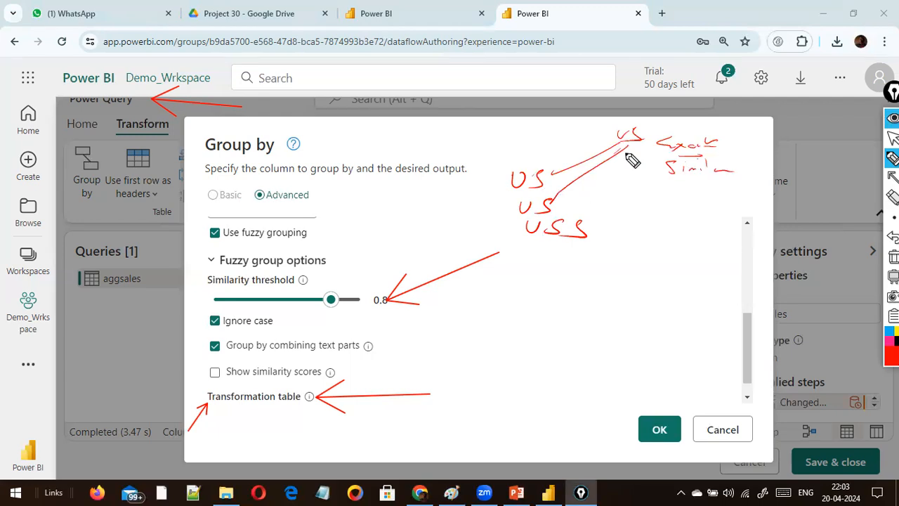
{"action": "left_click_drag", "start_coordinate": [627, 151], "coordinate": [596, 216]}
{"action": "left_click_drag", "start_coordinate": [597, 215], "coordinate": [618, 202]}
{"action": "left_click_drag", "start_coordinate": [681, 181], "coordinate": [709, 208]}
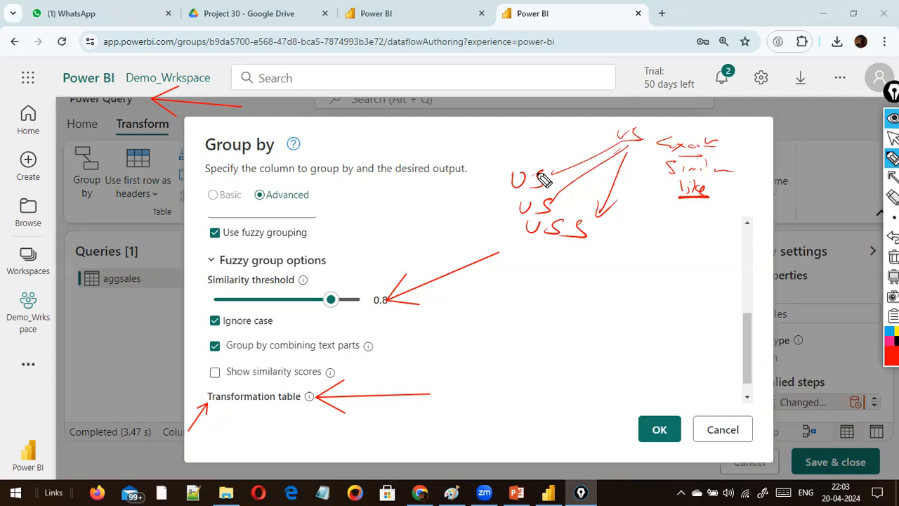
Underline and circle the handwritten sample values, label the two US entries Exact, and circle all three as one group.
{"action": "left_click_drag", "start_coordinate": [520, 161], "coordinate": [505, 191]}
{"action": "mouse_move", "coordinate": [533, 163]}
{"action": "left_mouse_down"}
{"action": "mouse_move", "coordinate": [501, 194]}
{"action": "mouse_move", "coordinate": [481, 190]}
{"action": "left_mouse_up"}
{"action": "mouse_move", "coordinate": [519, 216]}
{"action": "left_mouse_down"}
{"action": "mouse_move", "coordinate": [495, 220]}
{"action": "mouse_move", "coordinate": [531, 236]}
{"action": "left_mouse_up"}
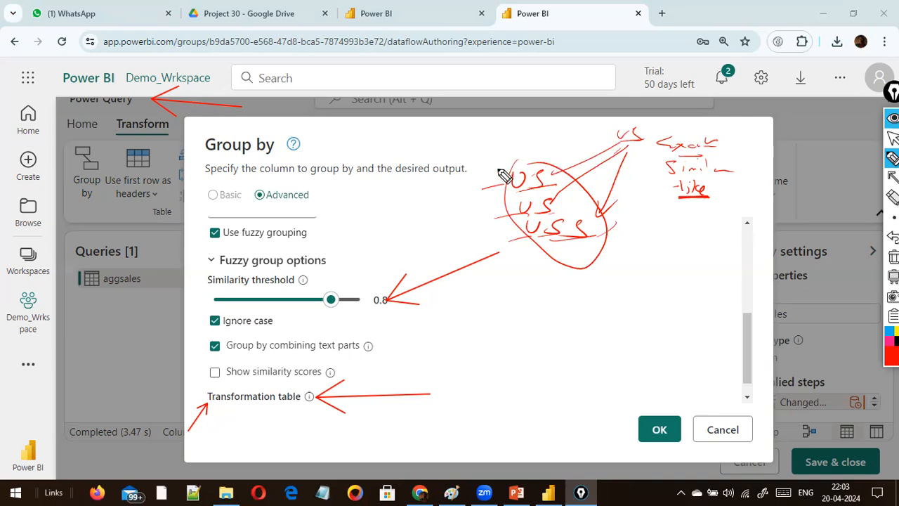
{"action": "mouse_move", "coordinate": [588, 193]}
{"action": "left_mouse_down"}
{"action": "mouse_move", "coordinate": [449, 202]}
{"action": "mouse_move", "coordinate": [489, 201]}
{"action": "left_mouse_up"}
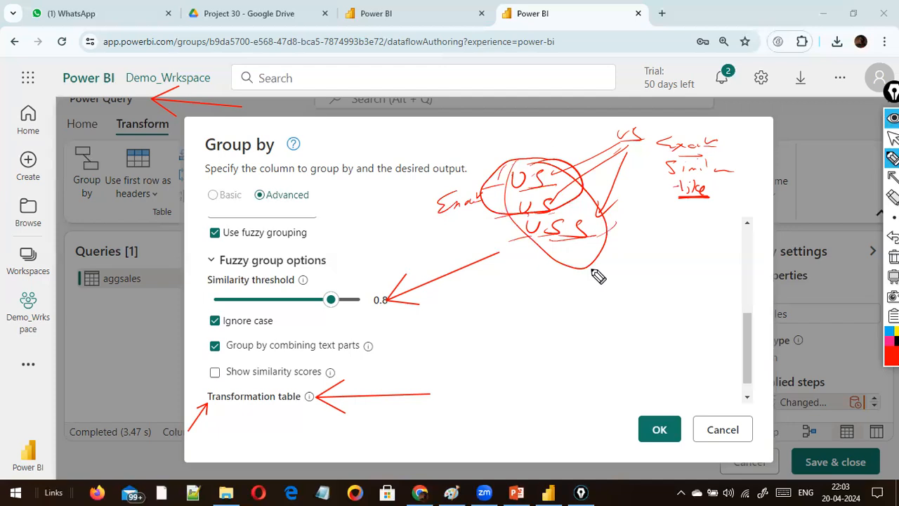
{"action": "left_click_drag", "start_coordinate": [556, 155], "coordinate": [531, 211]}
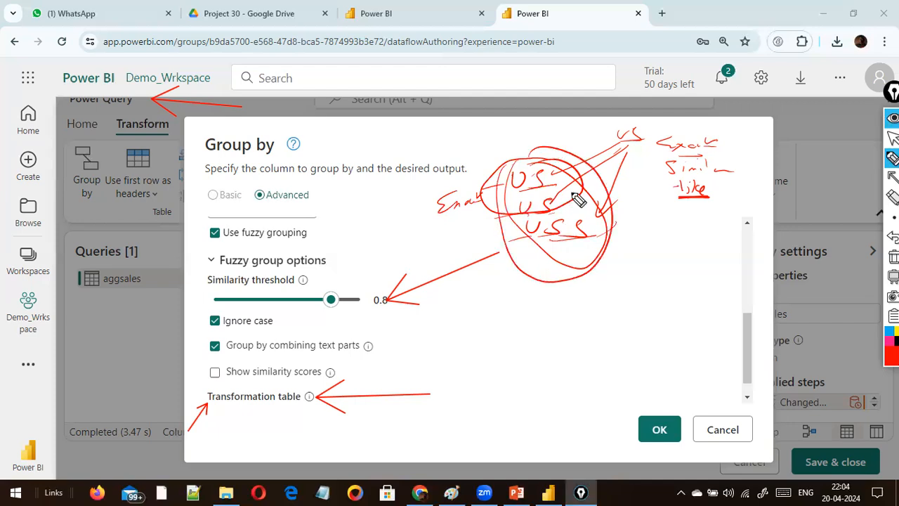
Clear all red annotations and apply the fuzzy Group By to the aggsales query.
{"action": "key", "text": "Delete"}
{"action": "key", "text": "ctrl+F1"}
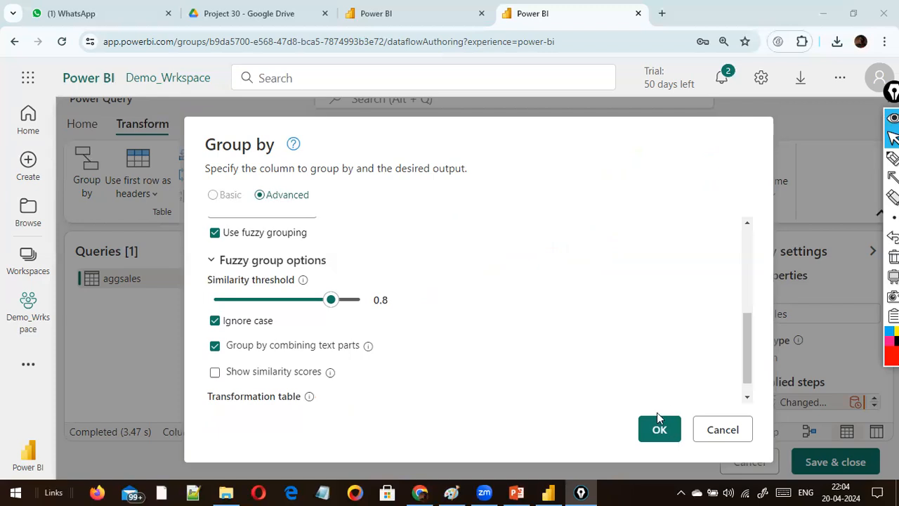
{"action": "left_click", "coordinate": [660, 430]}
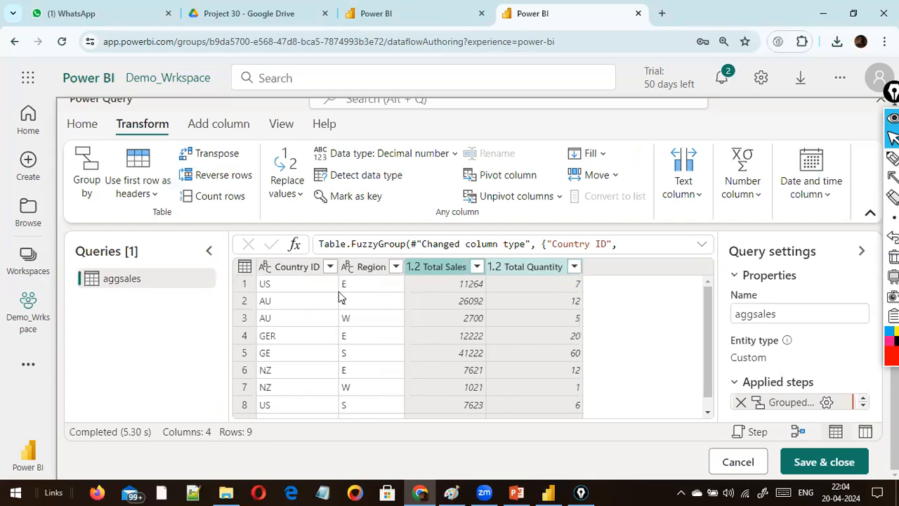
Examine the grouped aggsales rows for Country ID values such as US and USS that were not merged.
{"action": "scroll", "coordinate": [271, 396], "scroll_direction": "down", "scroll_amount": 1}
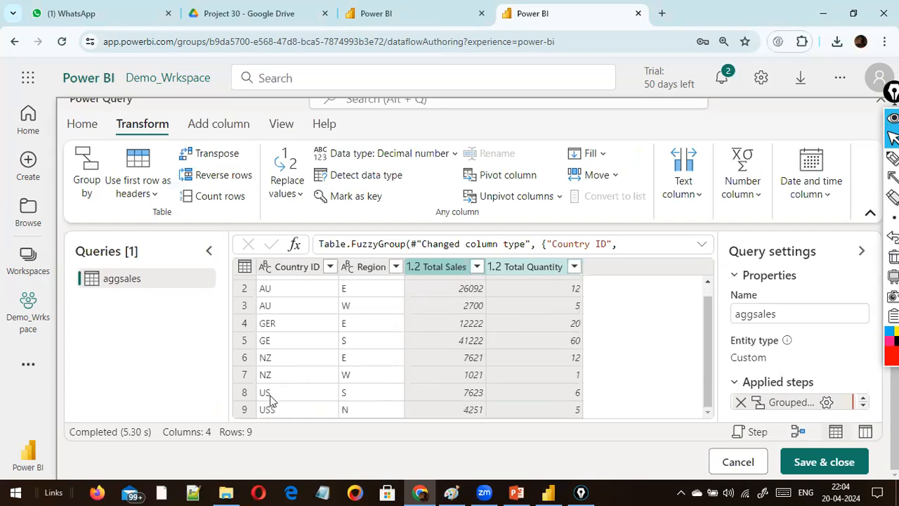
{"action": "scroll", "coordinate": [271, 399], "scroll_direction": "up", "scroll_amount": 1}
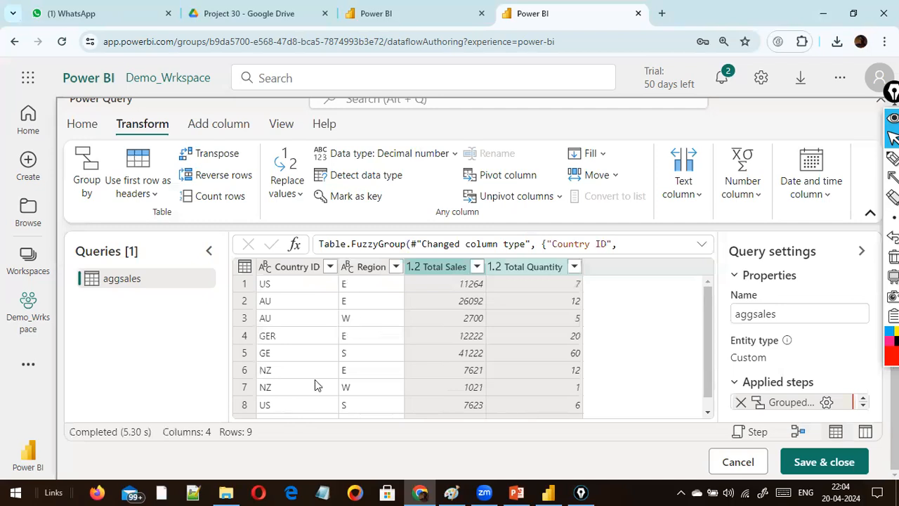
{"action": "scroll", "coordinate": [314, 385], "scroll_direction": "down", "scroll_amount": 1}
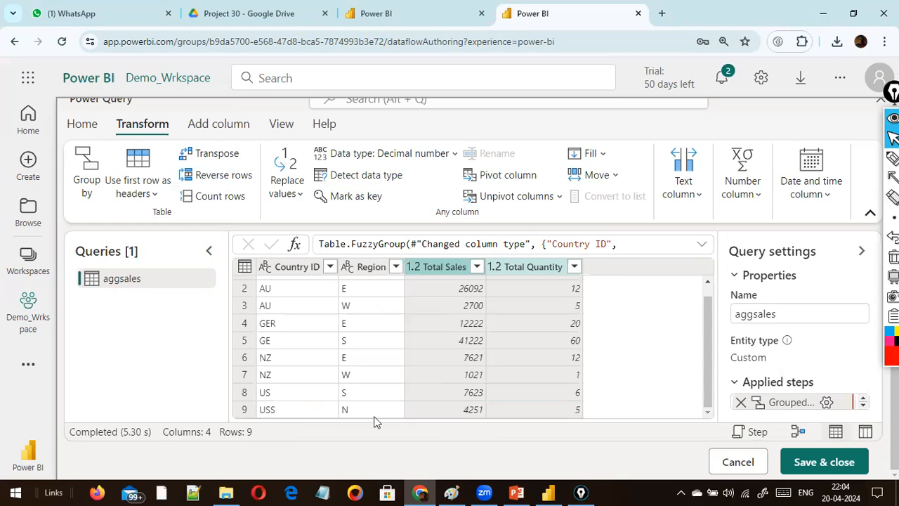
{"action": "scroll", "coordinate": [374, 414], "scroll_direction": "up", "scroll_amount": 1}
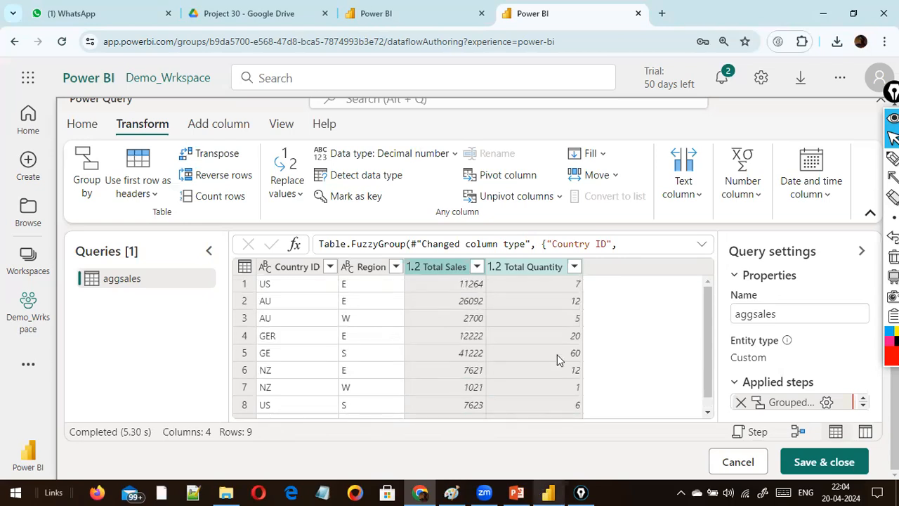
Switch to the Grouping report in Power BI Desktop and show the aggSales table's rows in Table view.
{"action": "key", "text": "alt+Tab"}
{"action": "left_click", "coordinate": [380, 88]}
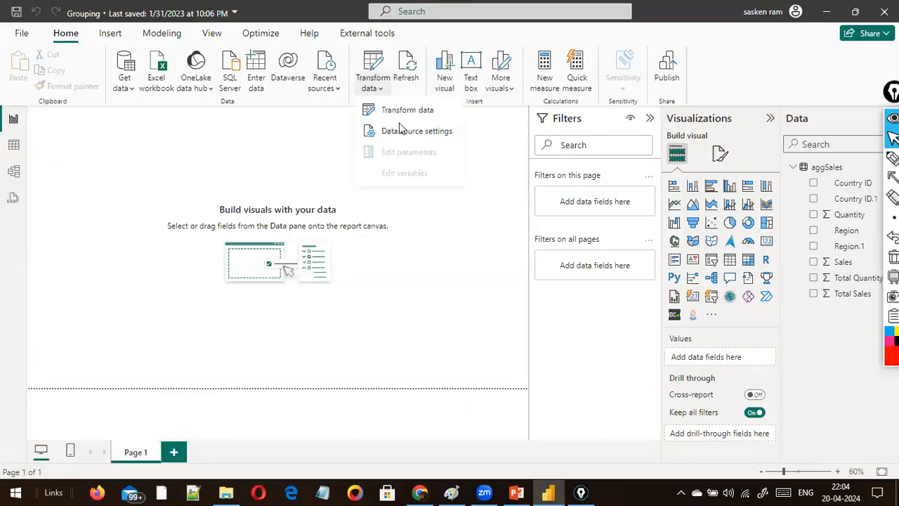
{"action": "left_click", "coordinate": [9, 142]}
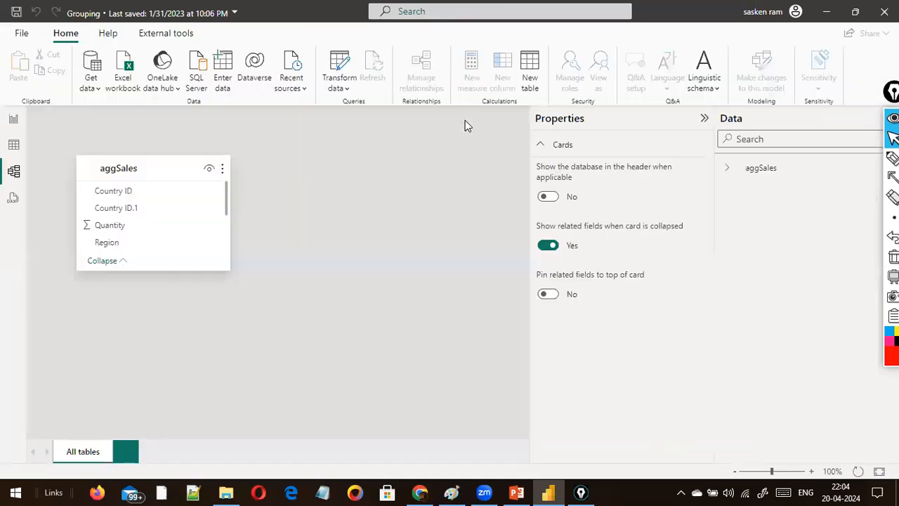
{"action": "key", "text": "ctrl+shift+w"}
{"action": "key", "text": "ctrl+shift+w"}
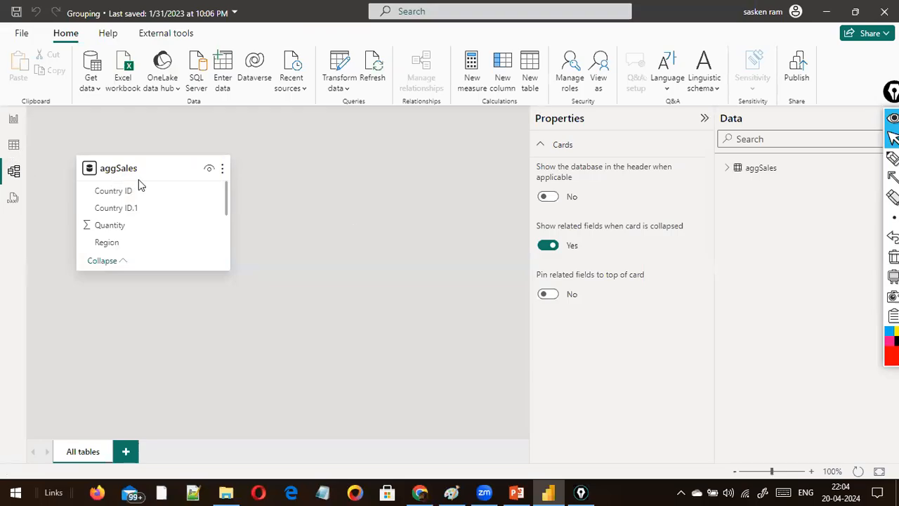
{"action": "left_click", "coordinate": [14, 146]}
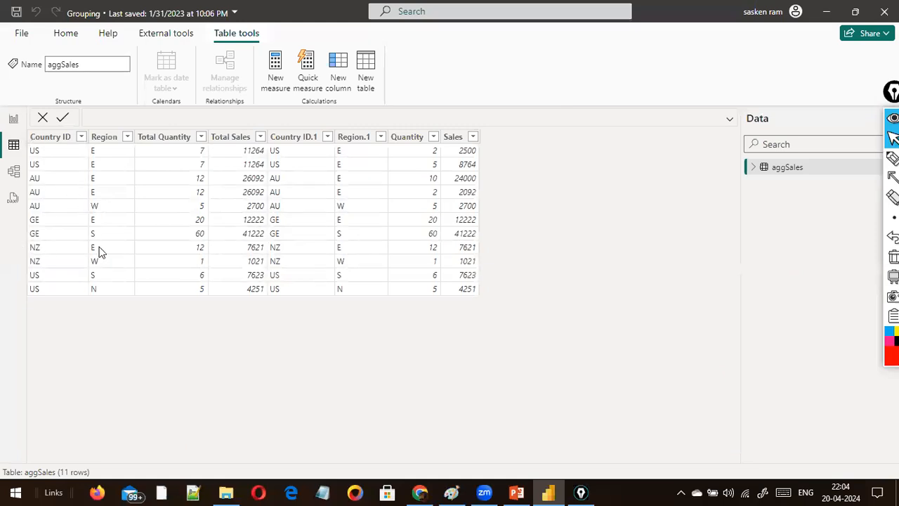
Compare the grouped aggsales rows in the dataflow with the Country ID and Region rows of aggSales in Power BI Desktop.
{"action": "key", "text": "alt+Tab"}
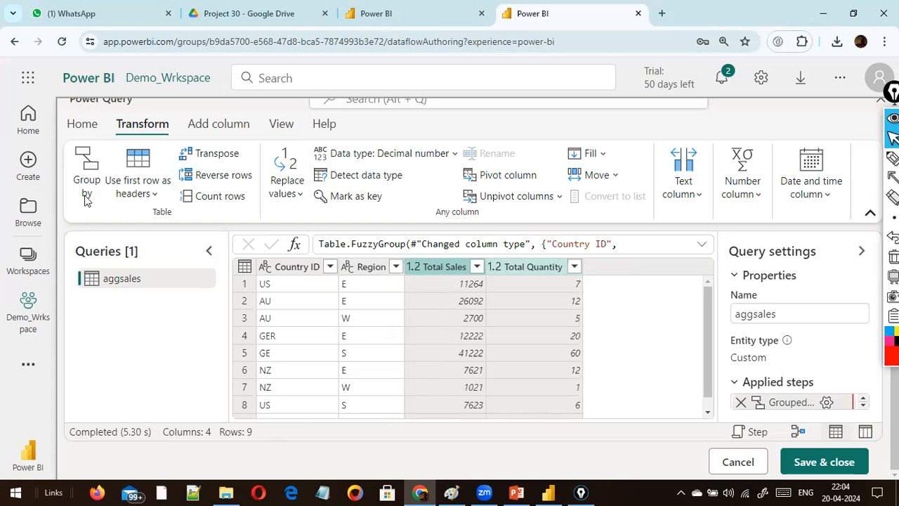
{"action": "scroll", "coordinate": [516, 346], "scroll_direction": "down", "scroll_amount": 1}
{"action": "key", "text": "alt+Tab"}
{"action": "key", "text": "alt+Tab"}
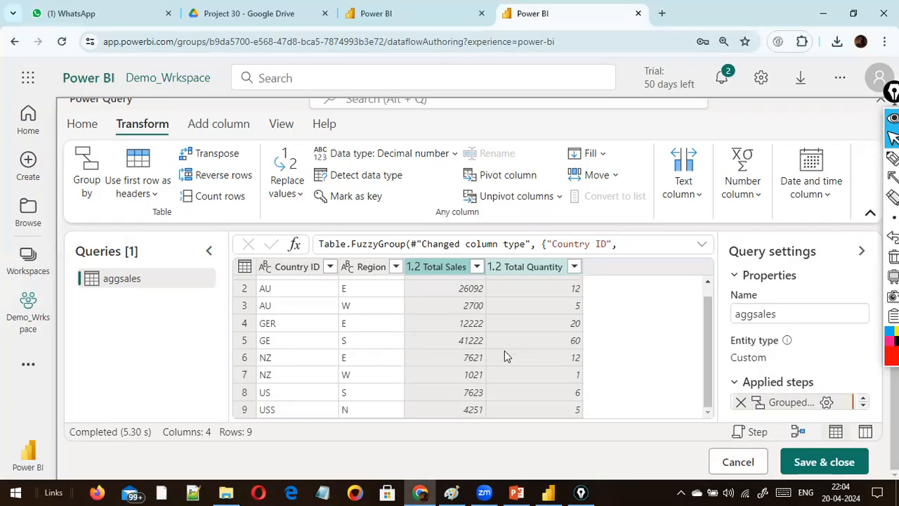
{"action": "scroll", "coordinate": [364, 392], "scroll_direction": "up", "scroll_amount": 1}
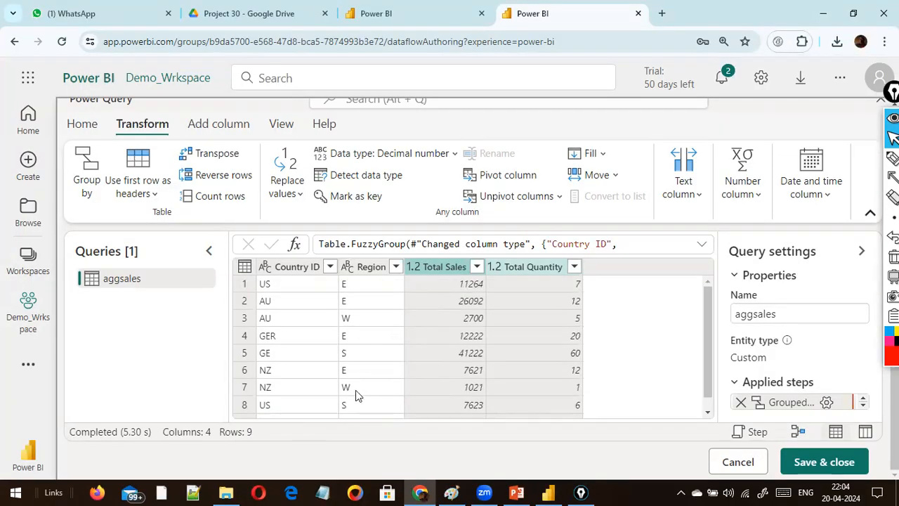
{"action": "key", "text": "alt+Tab"}
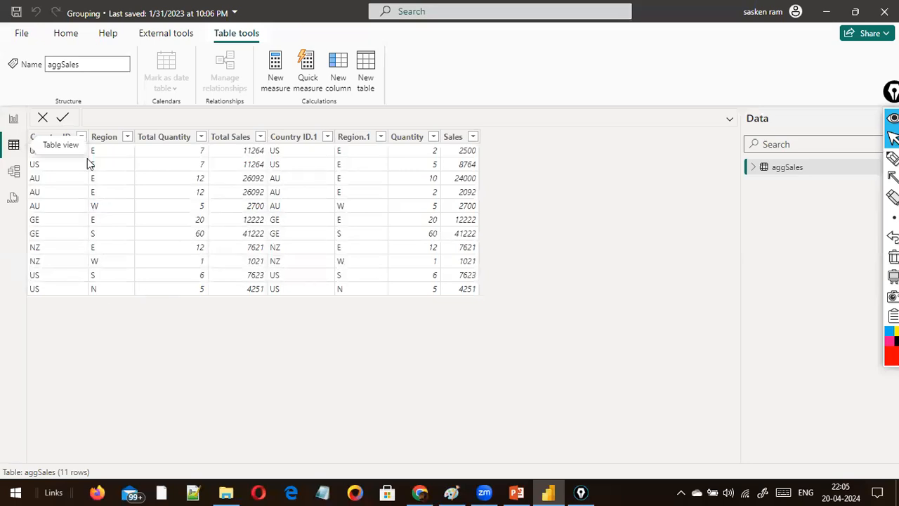
{"action": "key", "text": "alt+Tab"}
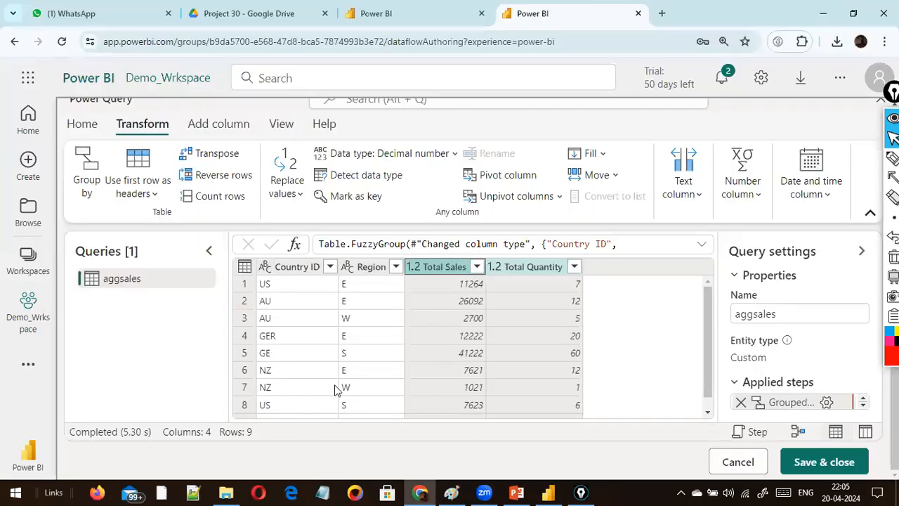
Check the Region values of the grouped aggsales rows, down to the USS row, against the aggSales table in Power BI Desktop.
{"action": "scroll", "coordinate": [337, 393], "scroll_direction": "down", "scroll_amount": 1}
{"action": "scroll", "coordinate": [340, 400], "scroll_direction": "down", "scroll_amount": 1}
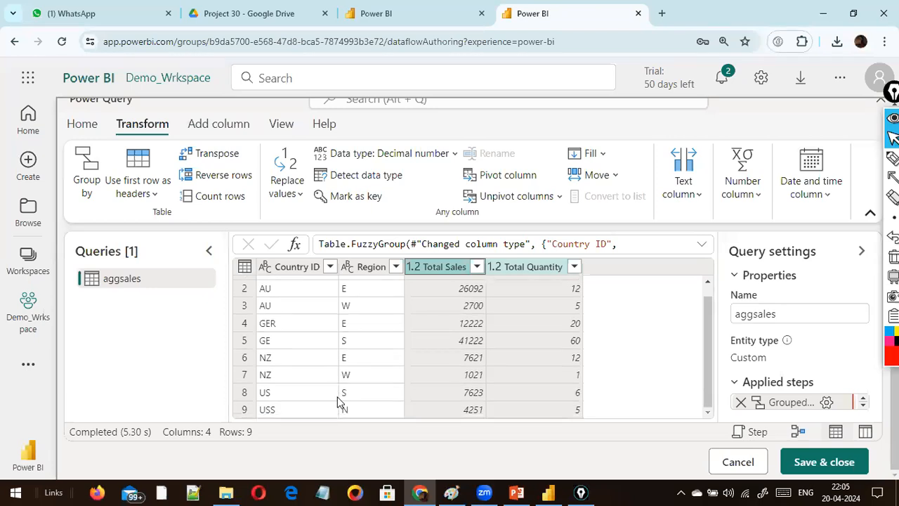
{"action": "scroll", "coordinate": [351, 351], "scroll_direction": "up", "scroll_amount": 1}
{"action": "scroll", "coordinate": [358, 298], "scroll_direction": "down", "scroll_amount": 1}
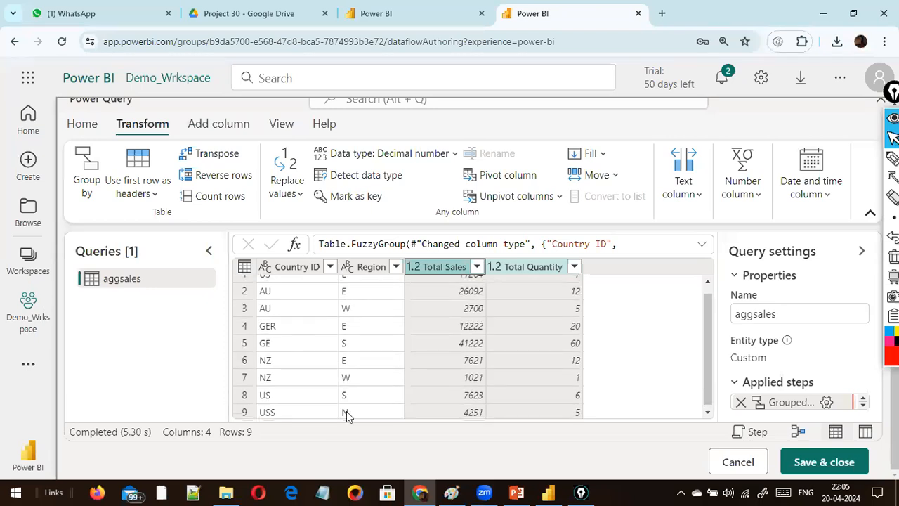
{"action": "scroll", "coordinate": [347, 412], "scroll_direction": "up", "scroll_amount": 1}
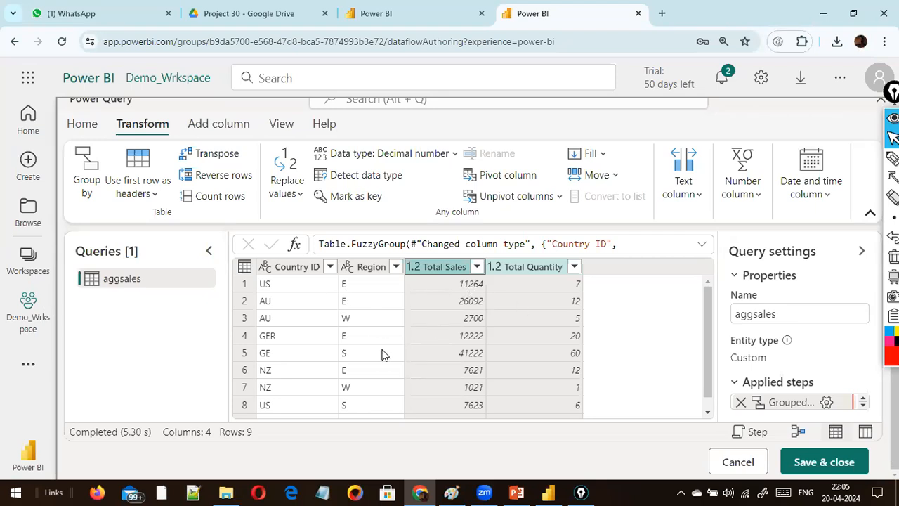
{"action": "scroll", "coordinate": [324, 379], "scroll_direction": "down", "scroll_amount": 1}
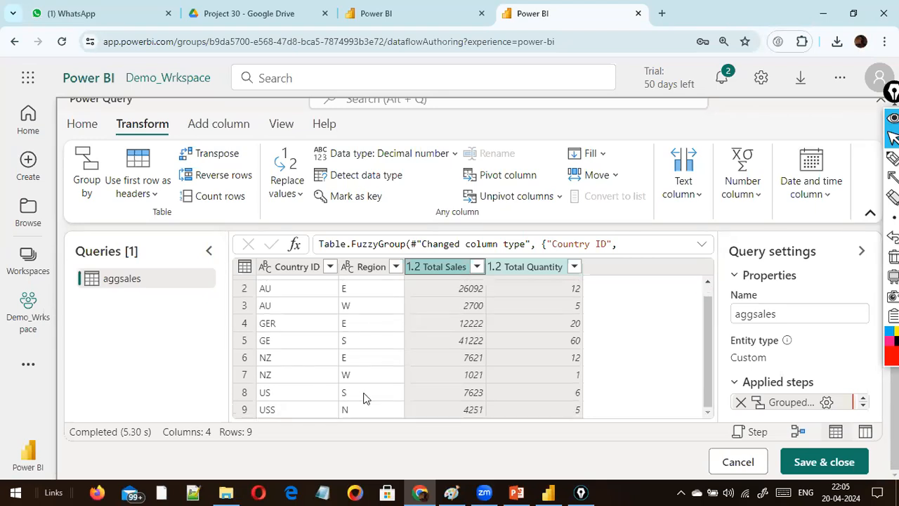
{"action": "key", "text": "alt+Tab"}
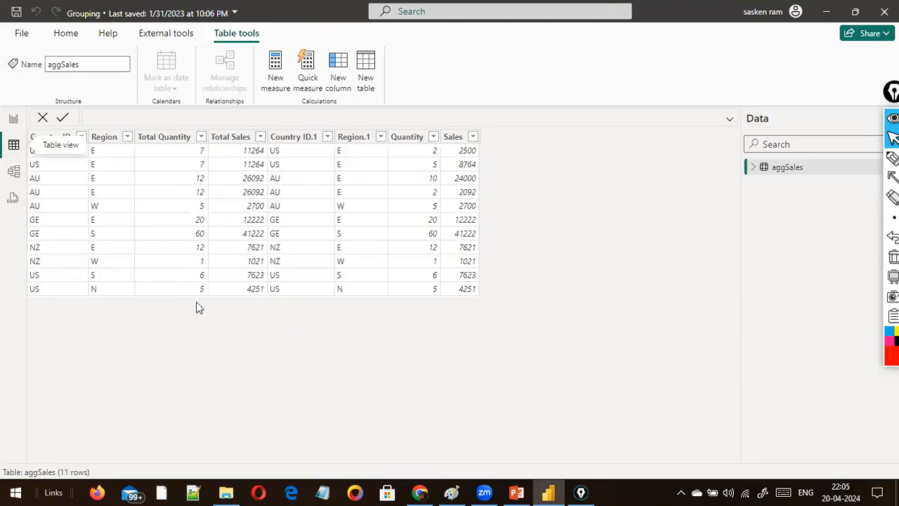
{"action": "key", "text": "alt+Tab"}
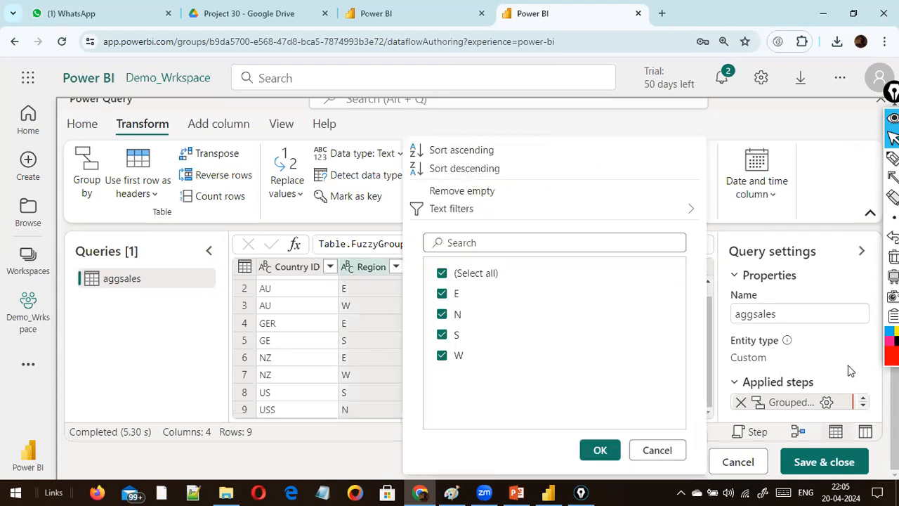
Edit the aggsales Group By step to remove the Region grouping, leaving only Country ID, and apply it.
{"action": "left_click", "coordinate": [864, 377]}
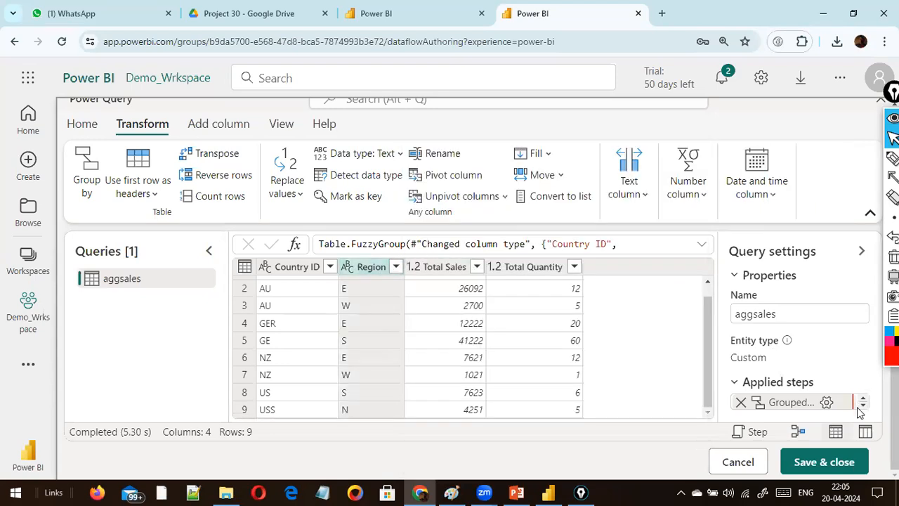
{"action": "left_click", "coordinate": [826, 401]}
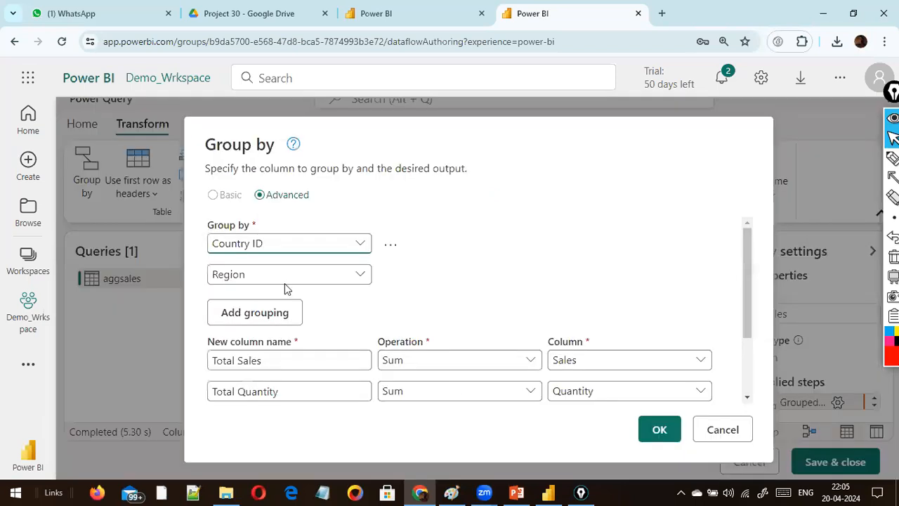
{"action": "left_click", "coordinate": [391, 275]}
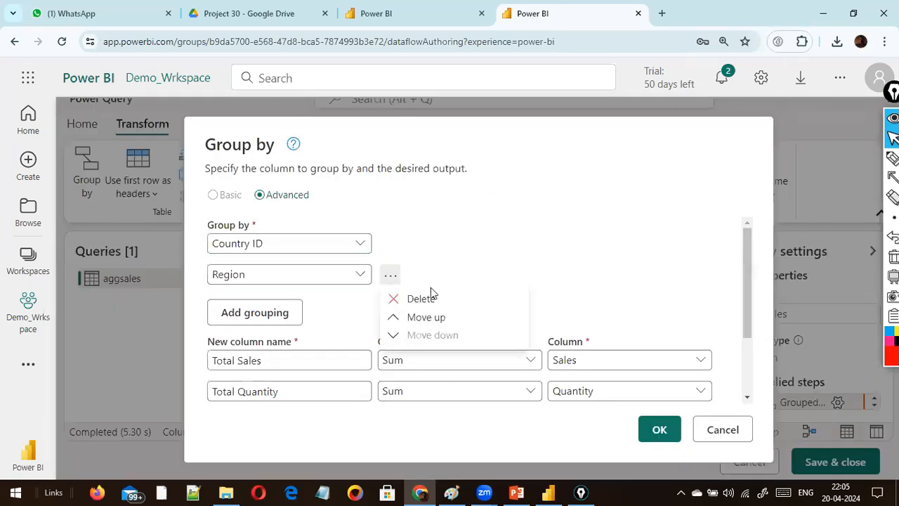
{"action": "left_click", "coordinate": [421, 298]}
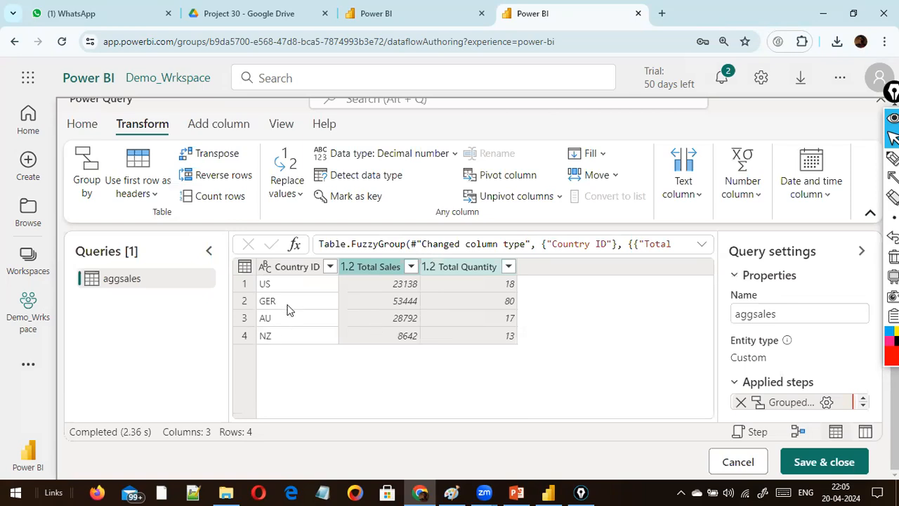
Switch to Power BI Desktop and filter the aggSales table's Country ID column to GE only.
{"action": "key", "text": "alt+Tab"}
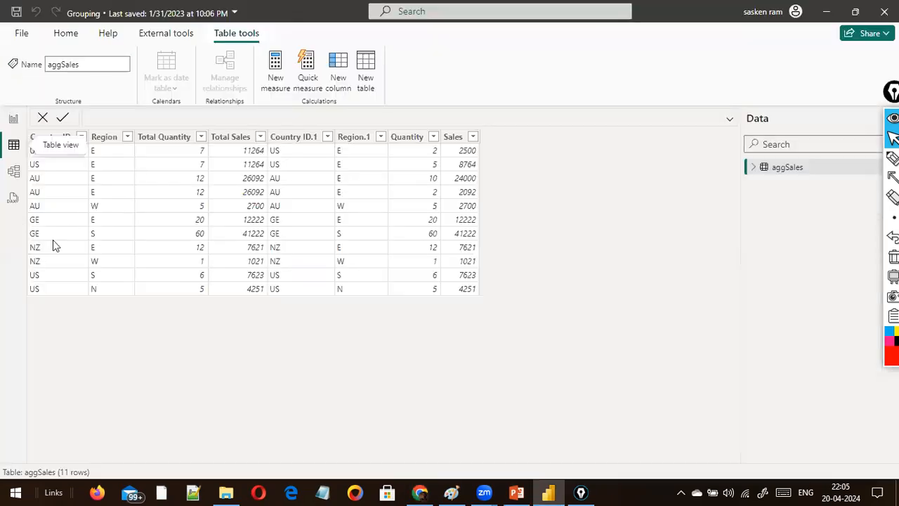
{"action": "left_click", "coordinate": [76, 137]}
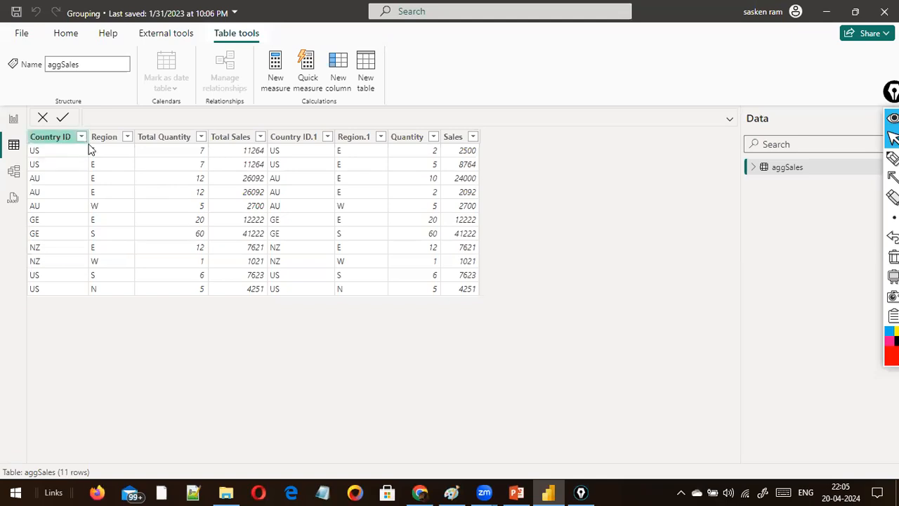
{"action": "left_click", "coordinate": [82, 136]}
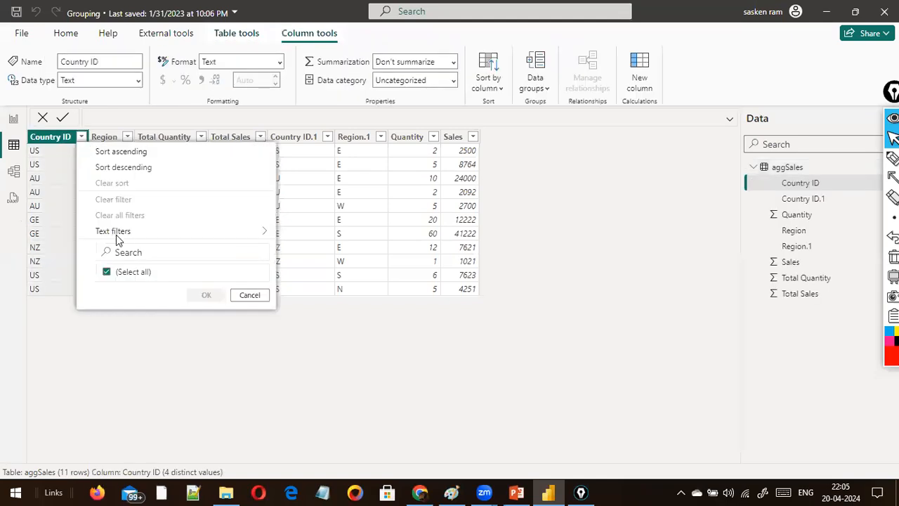
{"action": "left_click", "coordinate": [105, 272]}
{"action": "left_click", "coordinate": [106, 293]}
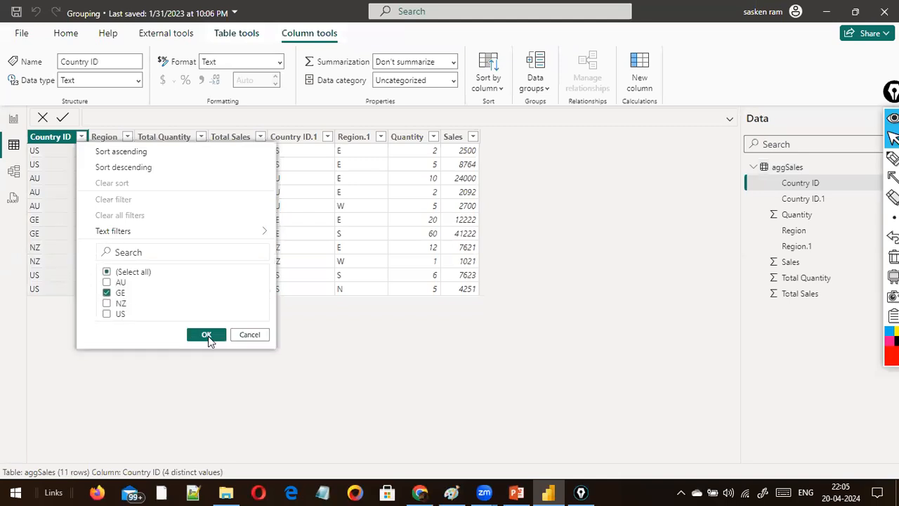
{"action": "left_click", "coordinate": [206, 335]}
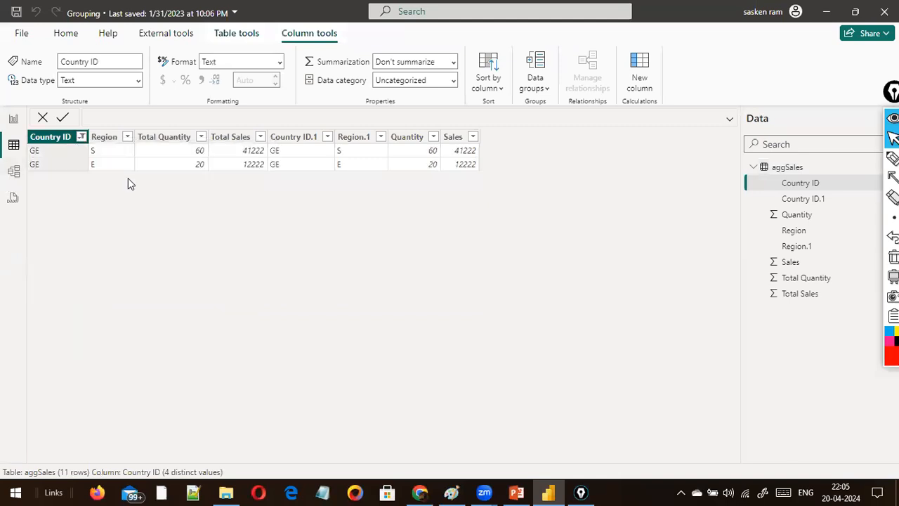
{"action": "left_click", "coordinate": [82, 136]}
{"action": "left_click", "coordinate": [249, 335]}
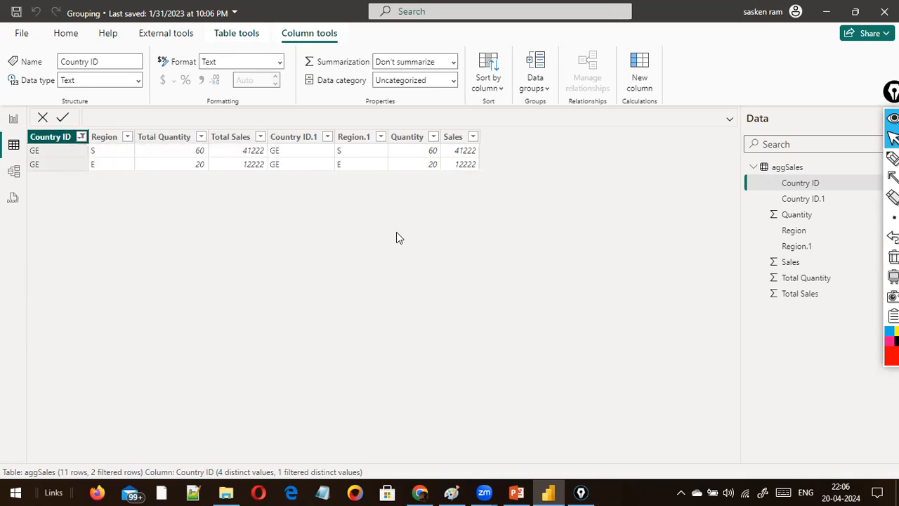
Open the aggSales query in Power BI Desktop's Power Query Editor and compare its ungrouped rows with the dataflow's Country ID totals.
{"action": "left_click", "coordinate": [14, 119]}
{"action": "left_click", "coordinate": [380, 89]}
{"action": "left_click", "coordinate": [383, 105]}
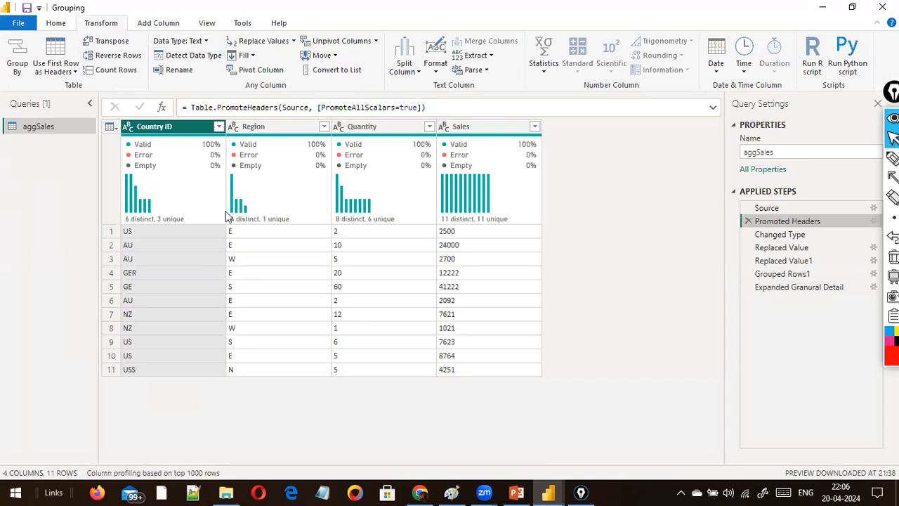
{"action": "key", "text": "alt+Tab"}
{"action": "key", "text": "alt+Tab"}
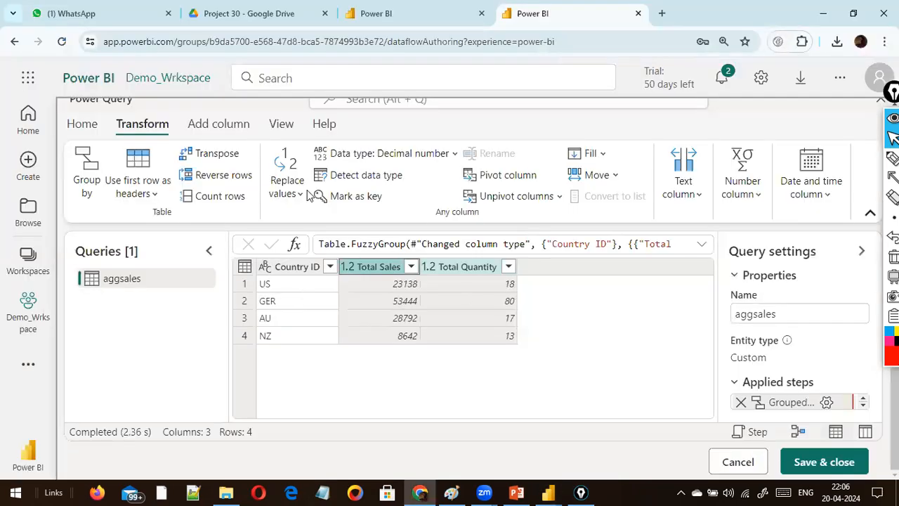
{"action": "key", "text": "alt+Tab"}
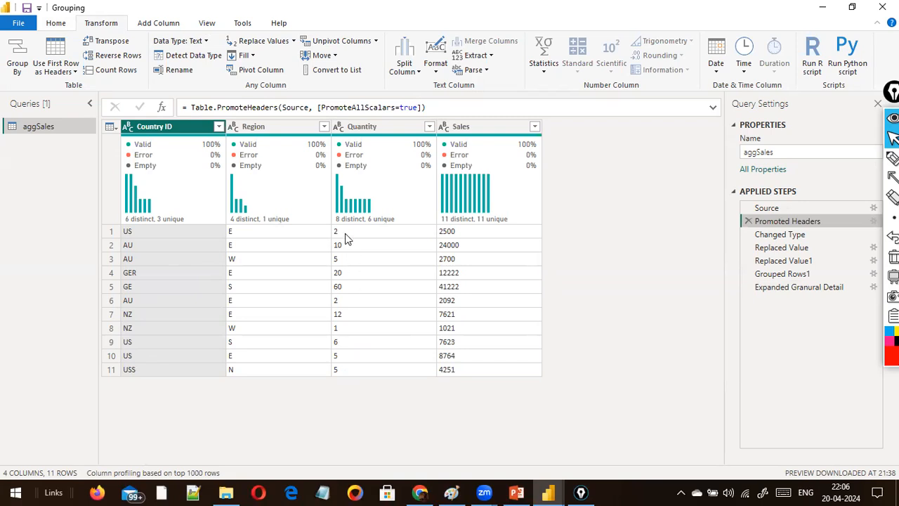
{"action": "key", "text": "alt+Tab"}
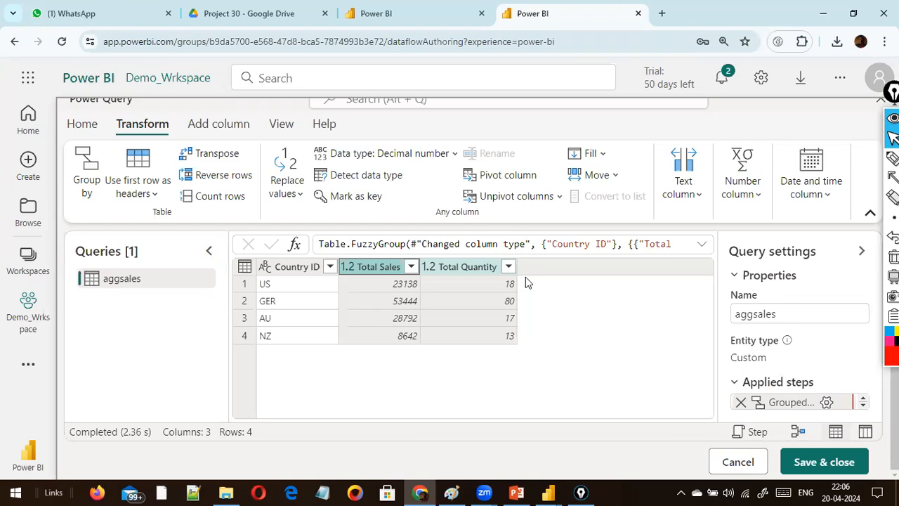
{"action": "key", "text": "alt+Tab"}
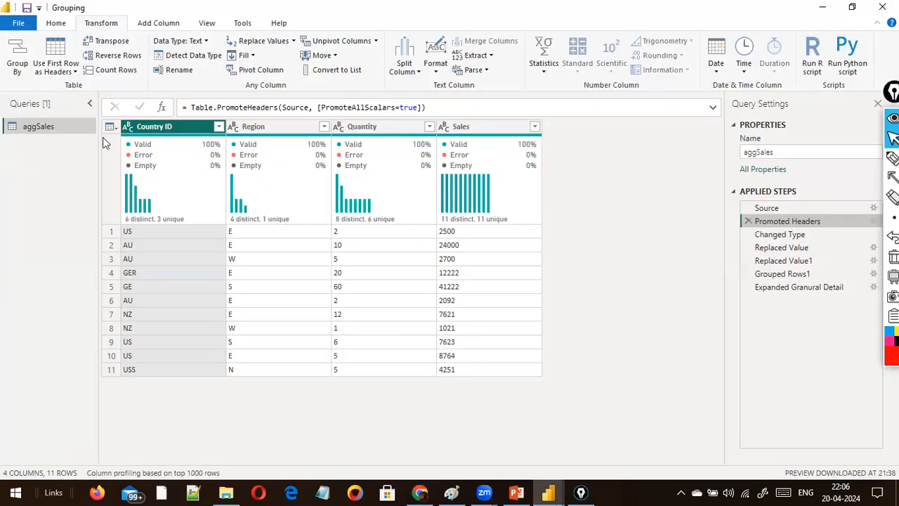
{"action": "right_click", "coordinate": [191, 128]}
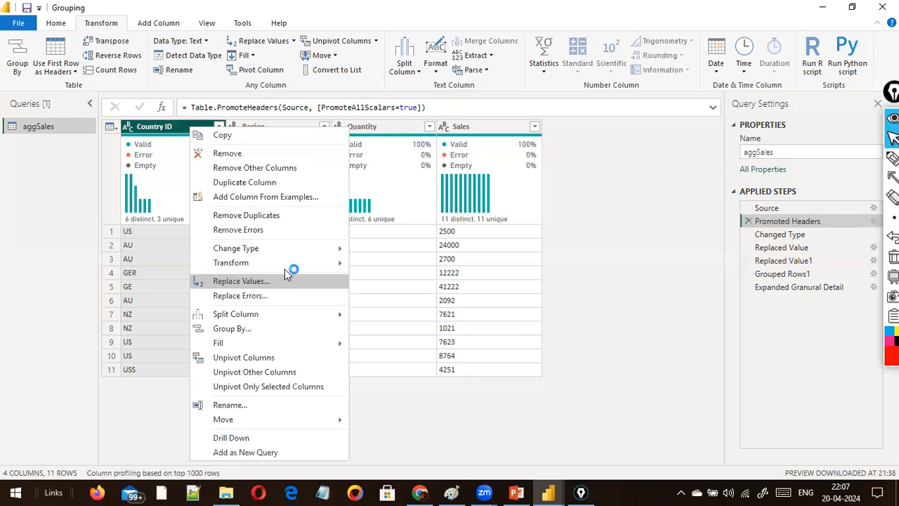
{"action": "left_click", "coordinate": [285, 280]}
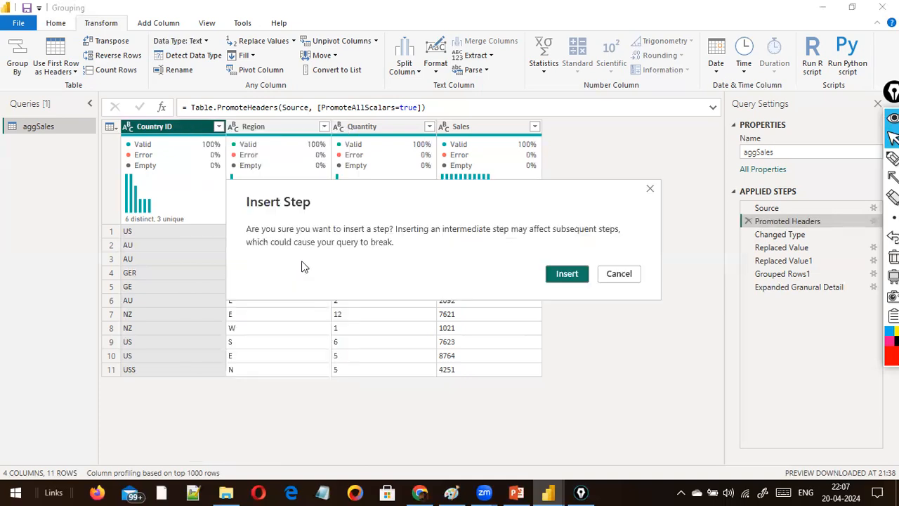
{"action": "left_click", "coordinate": [602, 279]}
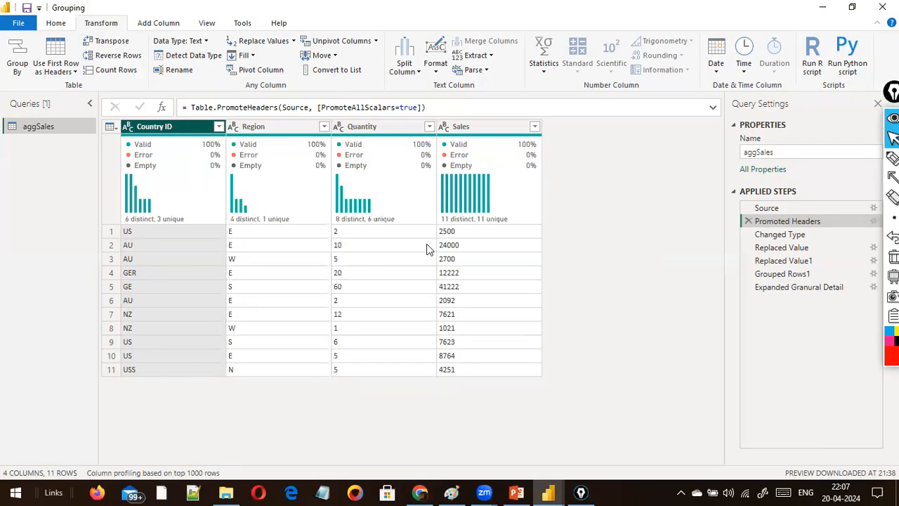
Inspect the Replaced Value step's formula that changes USS to US in Country ID, and switch back to the dataflow in the browser.
{"action": "left_click", "coordinate": [759, 247]}
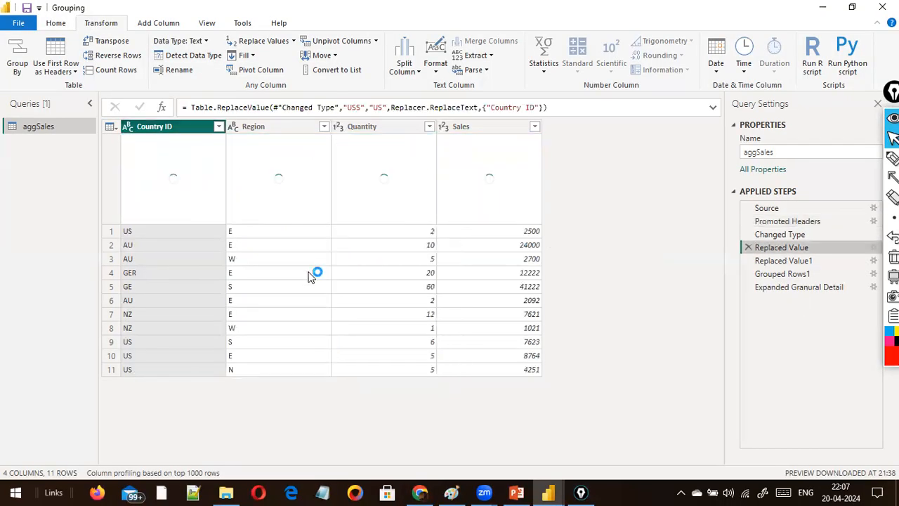
{"action": "double_click", "coordinate": [356, 108]}
{"action": "double_click", "coordinate": [378, 107]}
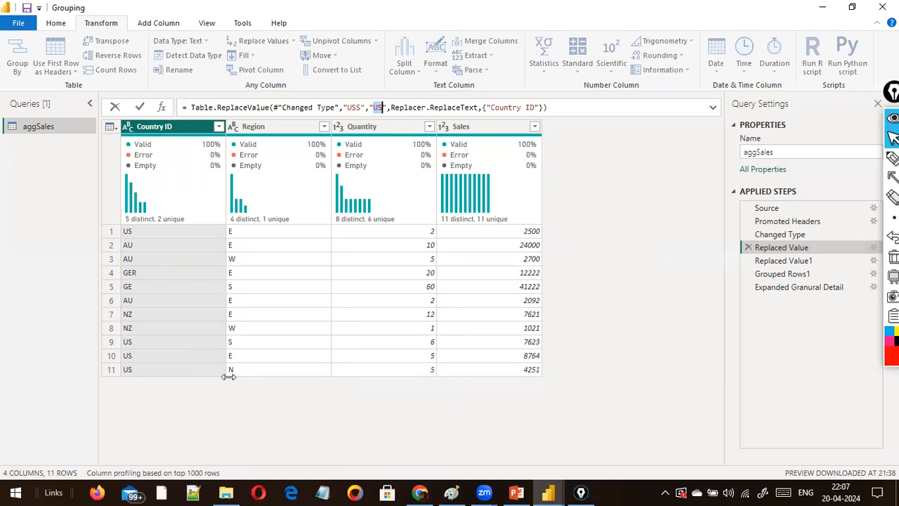
{"action": "key", "text": "alt+Tab"}
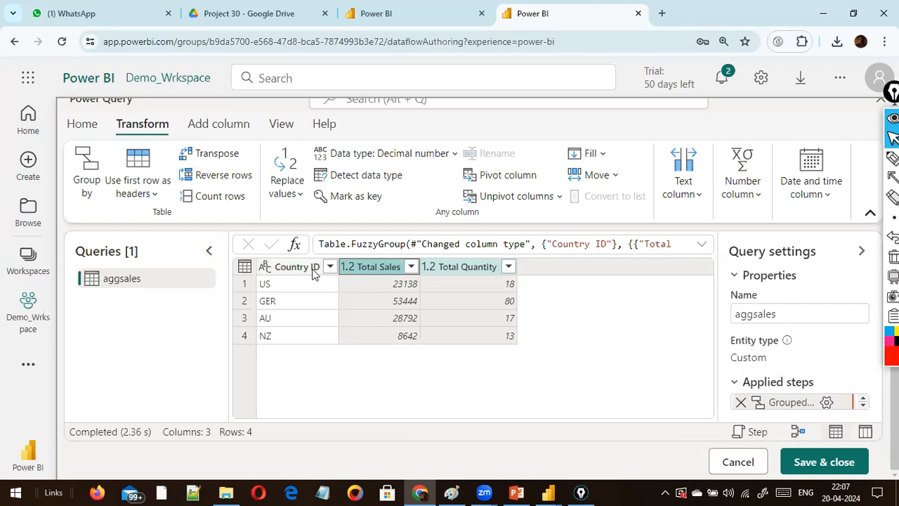
{"action": "left_click", "coordinate": [313, 273]}
{"action": "right_click", "coordinate": [313, 272]}
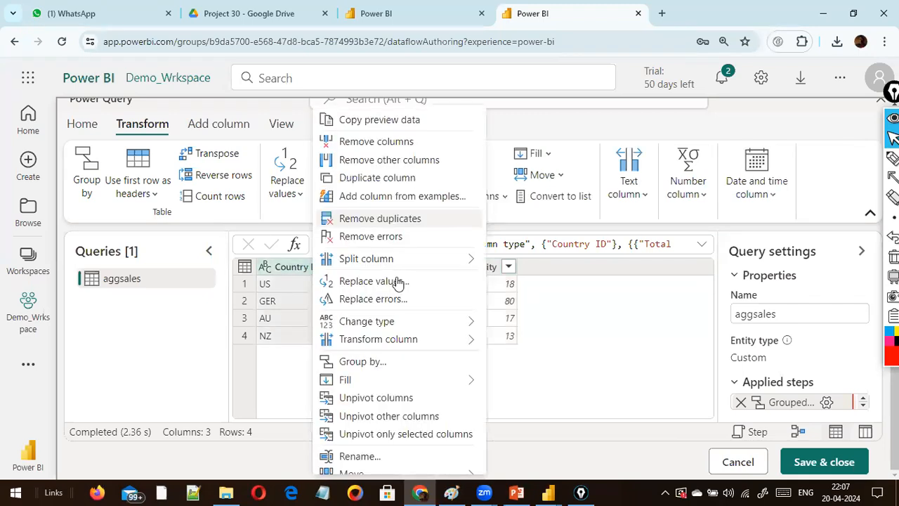
{"action": "left_click", "coordinate": [636, 332]}
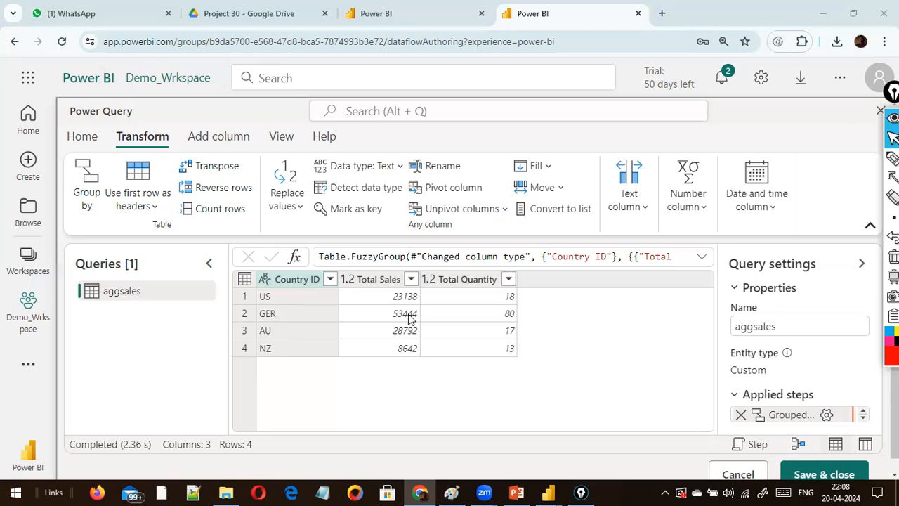
Set the fuzzy grouping similarity threshold of the aggsales Group By step to 0.91 and apply it.
{"action": "scroll", "coordinate": [304, 362], "scroll_direction": "down", "scroll_amount": 1}
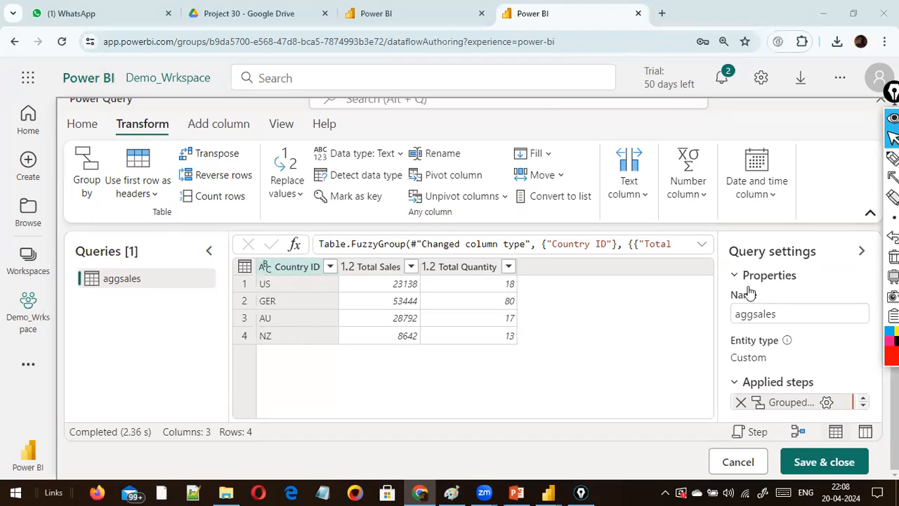
{"action": "left_click", "coordinate": [827, 402]}
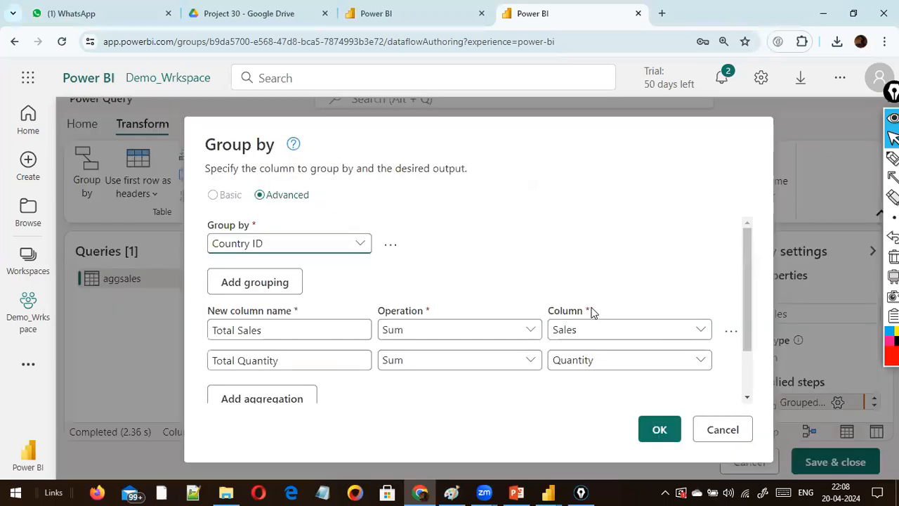
{"action": "scroll", "coordinate": [345, 337], "scroll_direction": "down", "scroll_amount": 2}
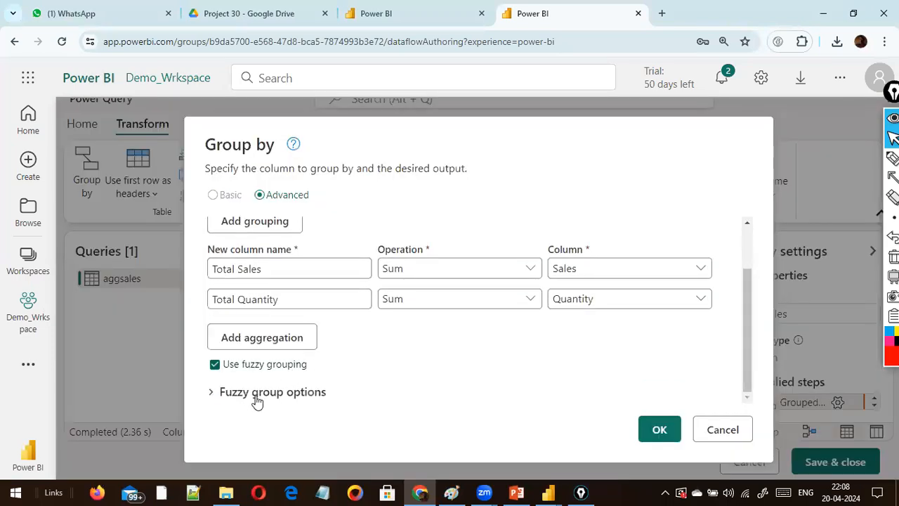
{"action": "left_click", "coordinate": [232, 393]}
{"action": "scroll", "coordinate": [295, 365], "scroll_direction": "down", "scroll_amount": 3}
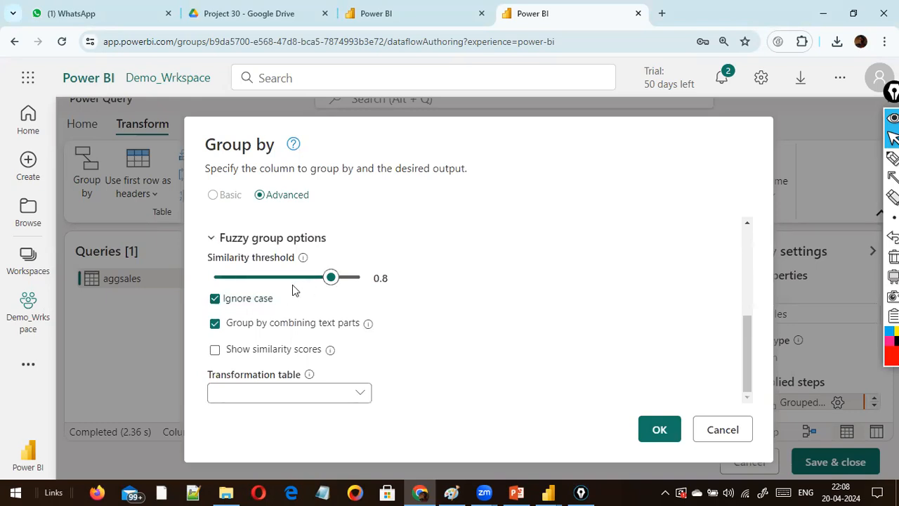
{"action": "left_click", "coordinate": [334, 277]}
{"action": "left_click_drag", "start_coordinate": [335, 280], "coordinate": [347, 279]}
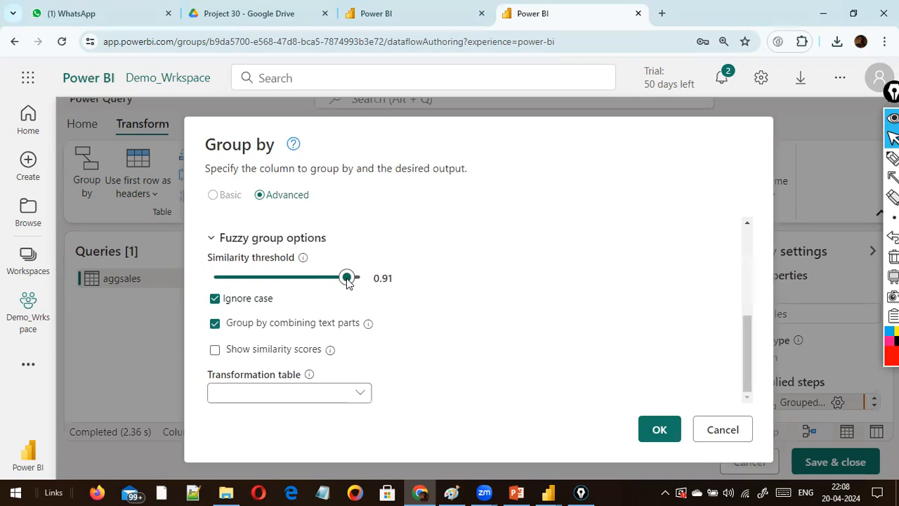
{"action": "left_click", "coordinate": [643, 427]}
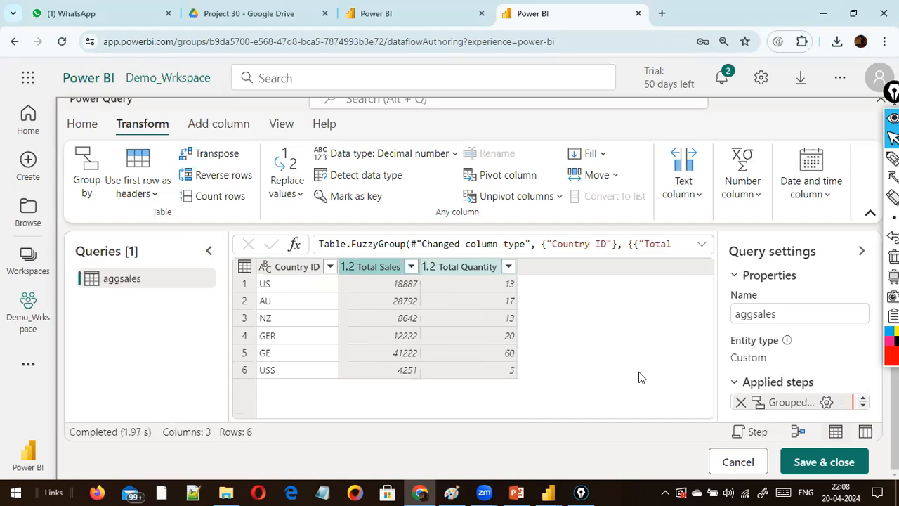
Draw red annotation arrows pointing to the USS row, the Country ID header and the US row of the grouped aggsales table.
{"action": "left_click_drag", "start_coordinate": [127, 379], "coordinate": [244, 370]}
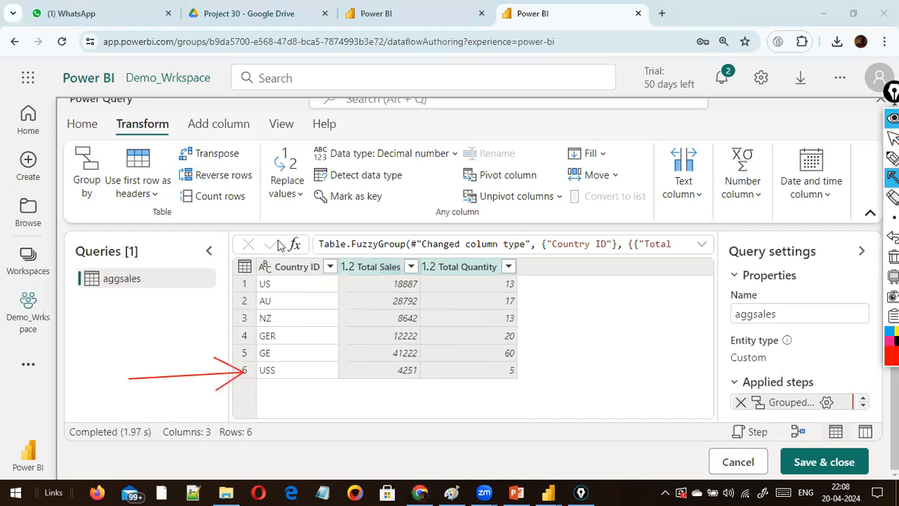
{"action": "left_click_drag", "start_coordinate": [293, 190], "coordinate": [285, 251]}
{"action": "left_click_drag", "start_coordinate": [190, 280], "coordinate": [257, 278]}
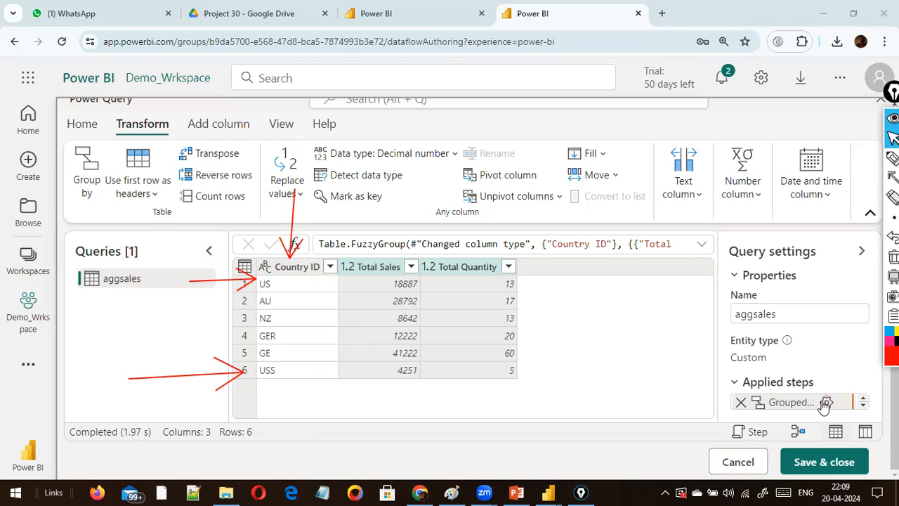
Slightly lower the fuzzy grouping similarity threshold in the aggsales Group By step's settings and apply it.
{"action": "mouse_move", "coordinate": [781, 402]}
{"action": "left_click", "coordinate": [713, 373]}
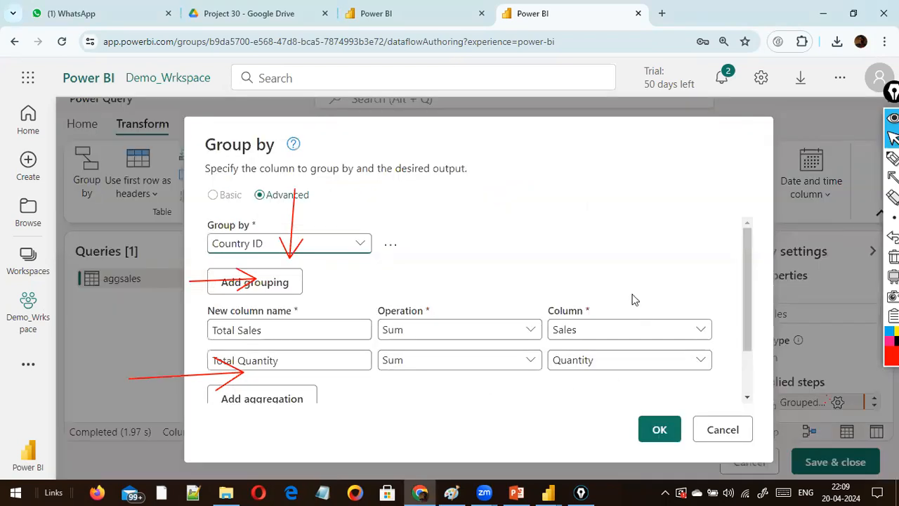
{"action": "scroll", "coordinate": [621, 319], "scroll_direction": "down", "scroll_amount": 3}
{"action": "left_click", "coordinate": [211, 391]}
{"action": "scroll", "coordinate": [375, 386], "scroll_direction": "down", "scroll_amount": 3}
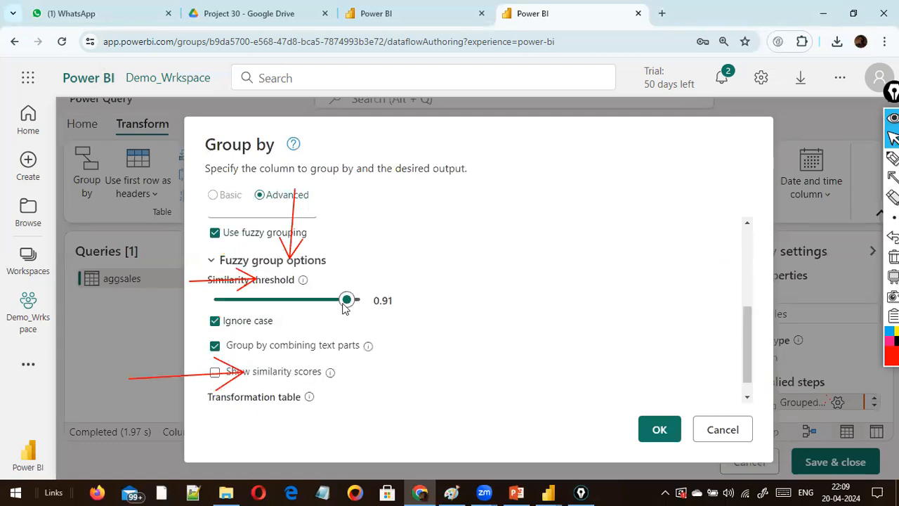
{"action": "left_click_drag", "start_coordinate": [344, 304], "coordinate": [330, 304]}
{"action": "left_click", "coordinate": [653, 430]}
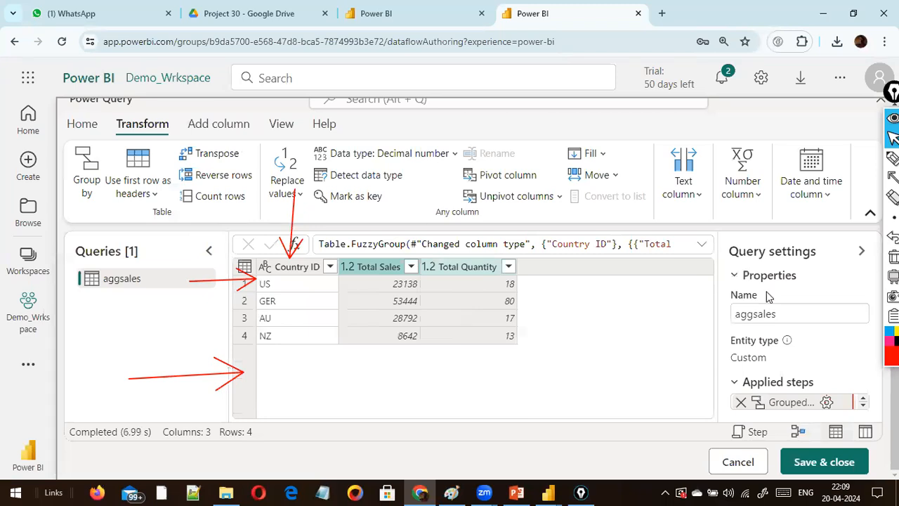
Switch to Power BI Desktop's Power Query Editor and view the aggSales data at the Promoted Headers step.
{"action": "key", "text": "alt+Tab"}
{"action": "left_click", "coordinate": [605, 202]}
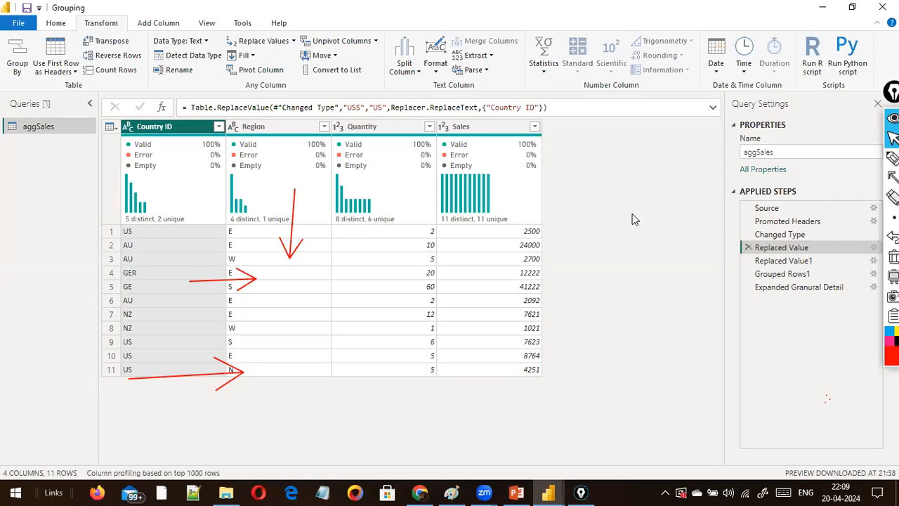
{"action": "left_click", "coordinate": [780, 222]}
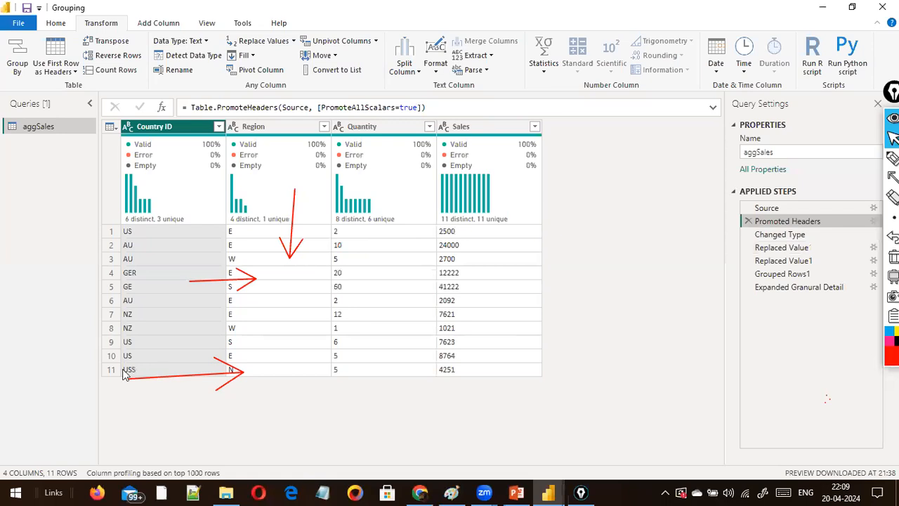
Mark the US and USS rows and their quantities, compare them with the dataflow's grouped totals in the browser, and clear the annotations.
{"action": "mouse_move", "coordinate": [68, 365]}
{"action": "left_mouse_down"}
{"action": "mouse_move", "coordinate": [109, 372]}
{"action": "mouse_move", "coordinate": [105, 348]}
{"action": "mouse_move", "coordinate": [148, 377]}
{"action": "left_mouse_up"}
{"action": "mouse_move", "coordinate": [120, 224]}
{"action": "left_mouse_down"}
{"action": "mouse_move", "coordinate": [123, 236]}
{"action": "mouse_move", "coordinate": [148, 239]}
{"action": "left_mouse_up"}
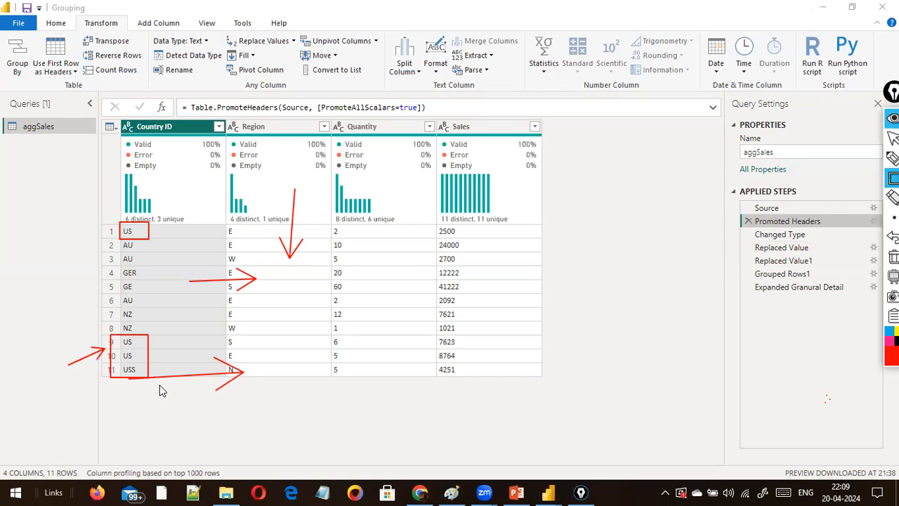
{"action": "mouse_move", "coordinate": [321, 336]}
{"action": "left_mouse_down"}
{"action": "mouse_move", "coordinate": [319, 361]}
{"action": "mouse_move", "coordinate": [355, 381]}
{"action": "left_mouse_up"}
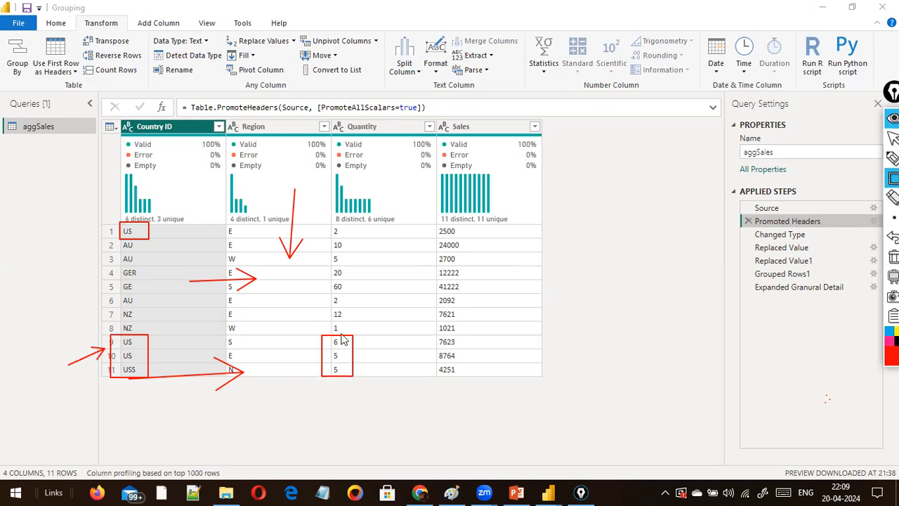
{"action": "left_click_drag", "start_coordinate": [324, 226], "coordinate": [344, 240]}
{"action": "key", "text": "ctrl+shift+2"}
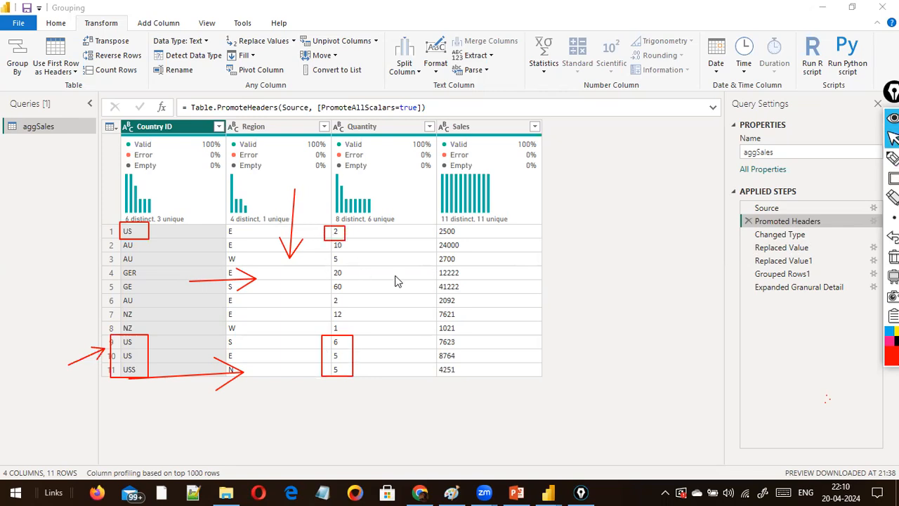
{"action": "key", "text": "alt+Tab"}
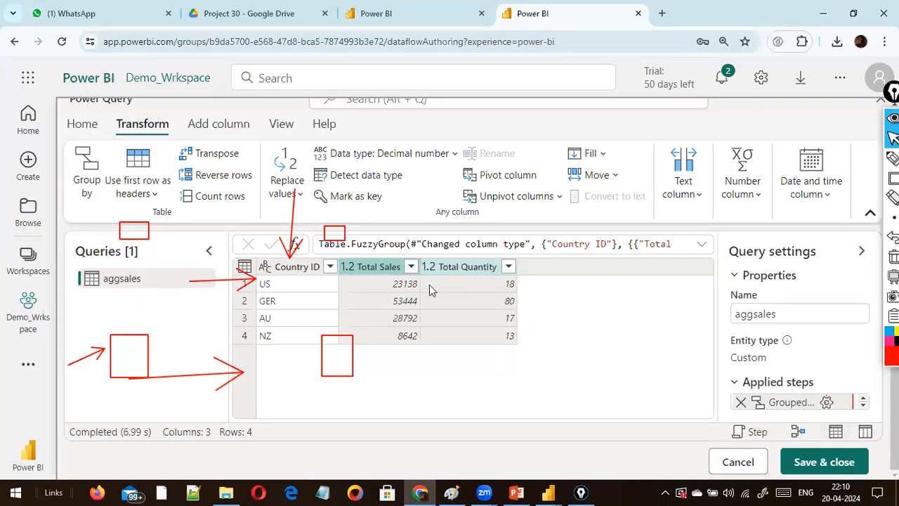
{"action": "key", "text": "ctrl+shift+7"}
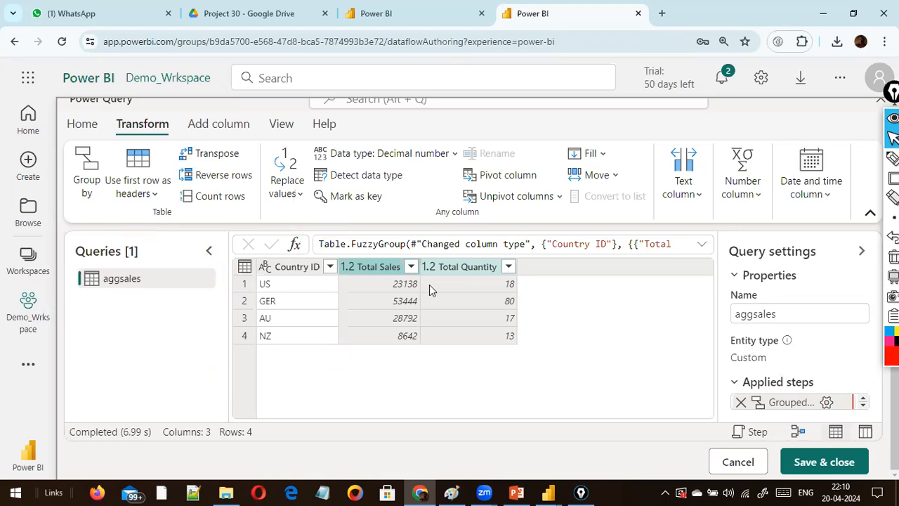